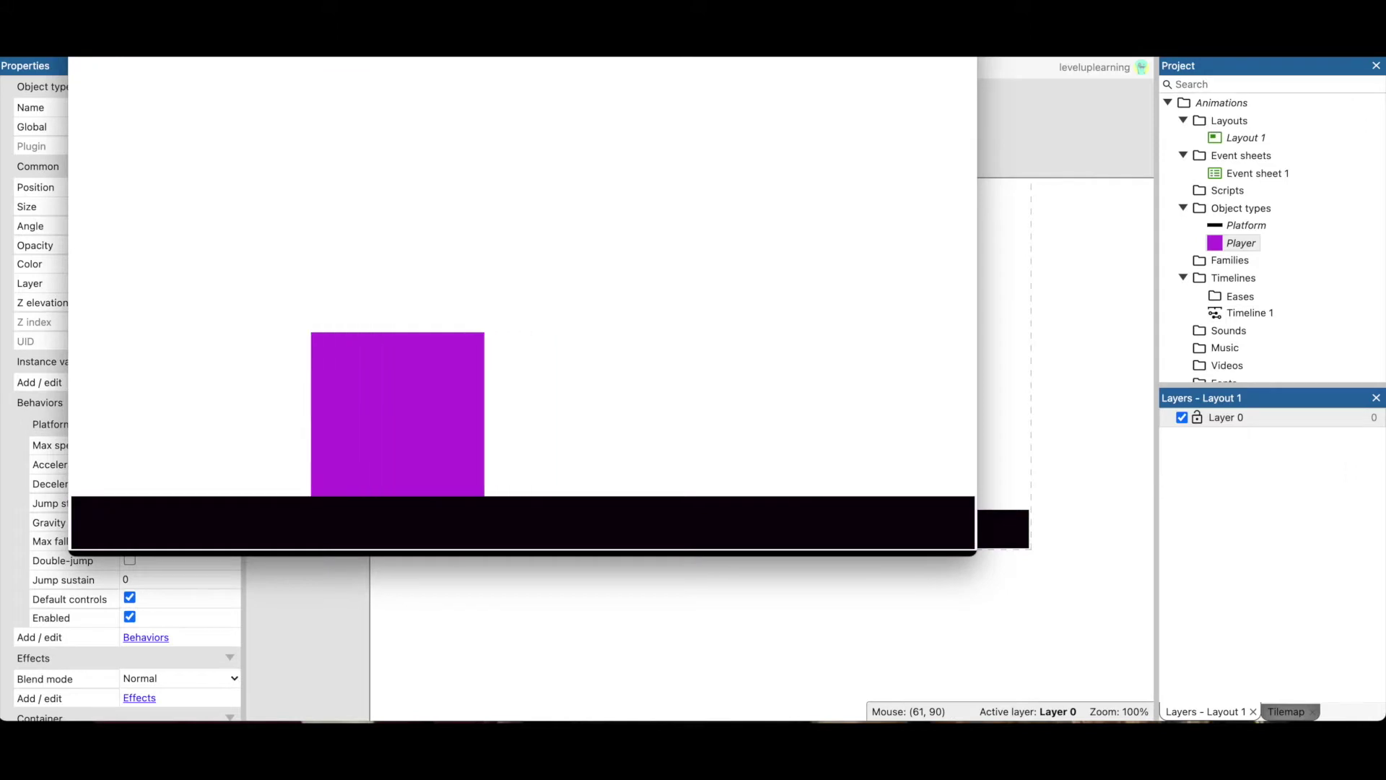
Test the Player's left, right and jump movement in the running layout preview, and close the preview
key(Right)
key(Right)
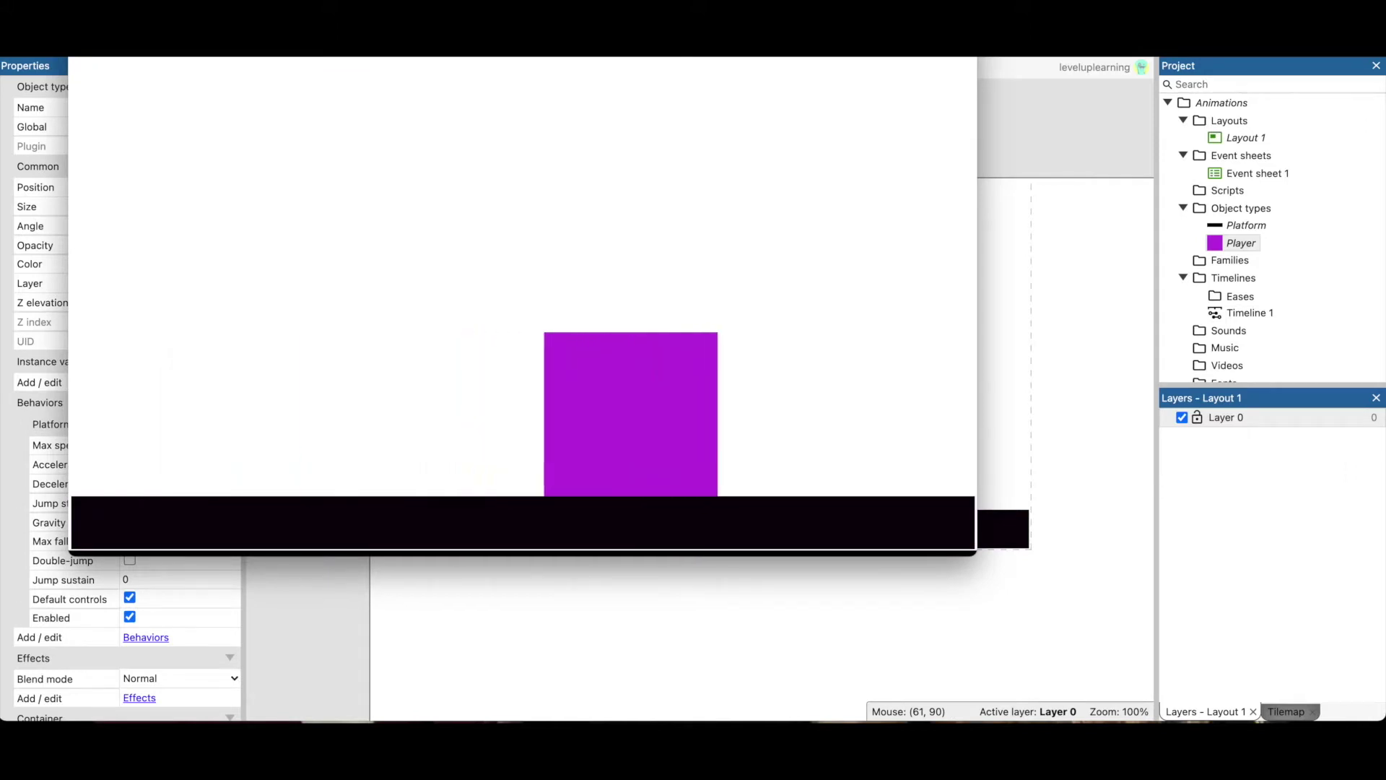
key(Up)
key(Left)
key(Up)
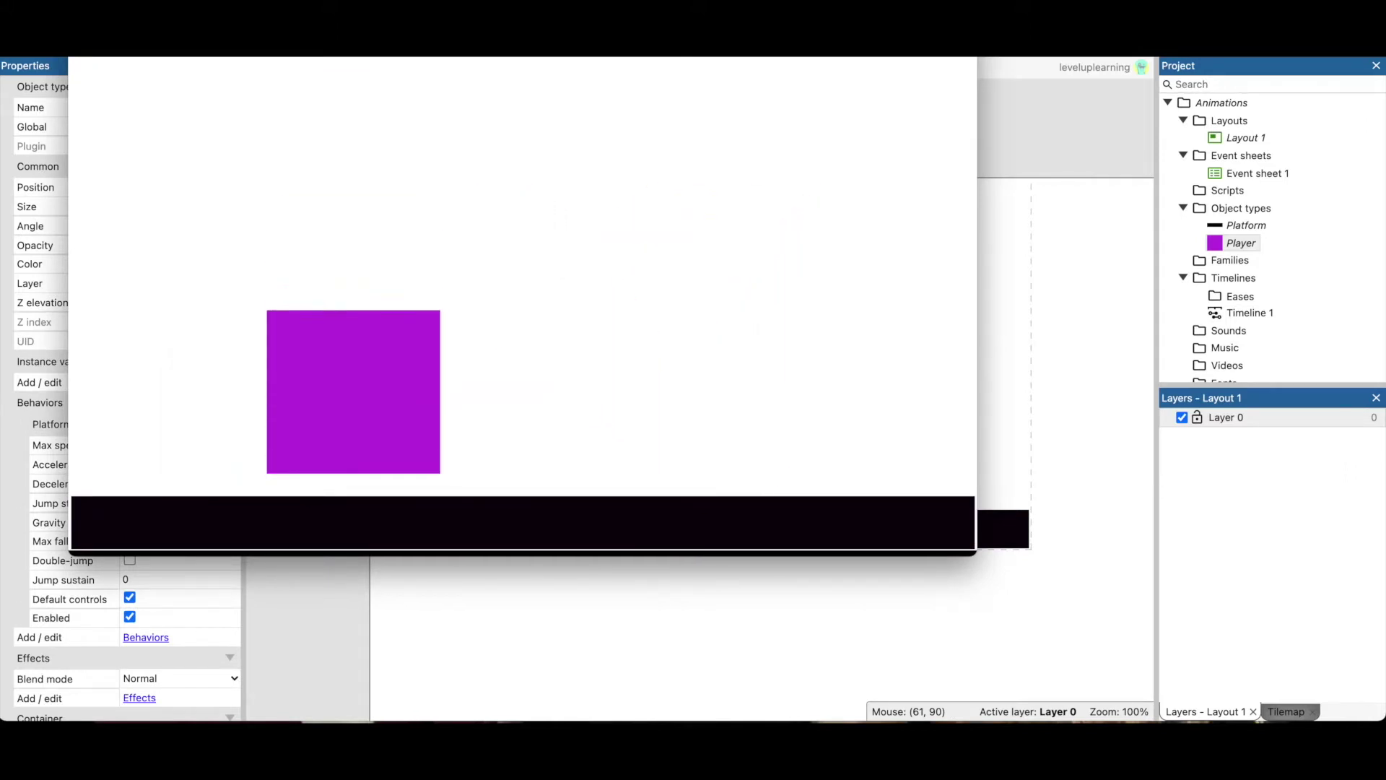
key(Up)
key(Right)
key(Up)
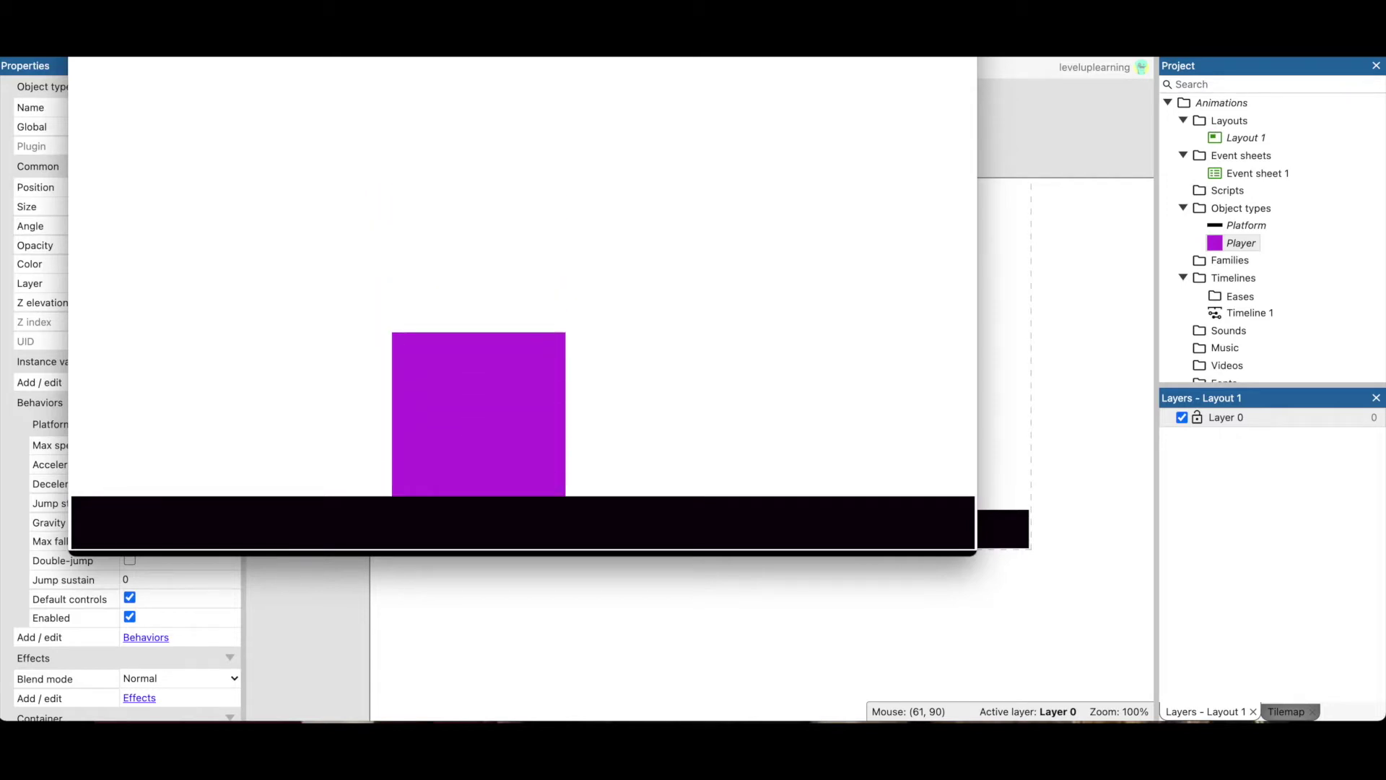
key(super+w)
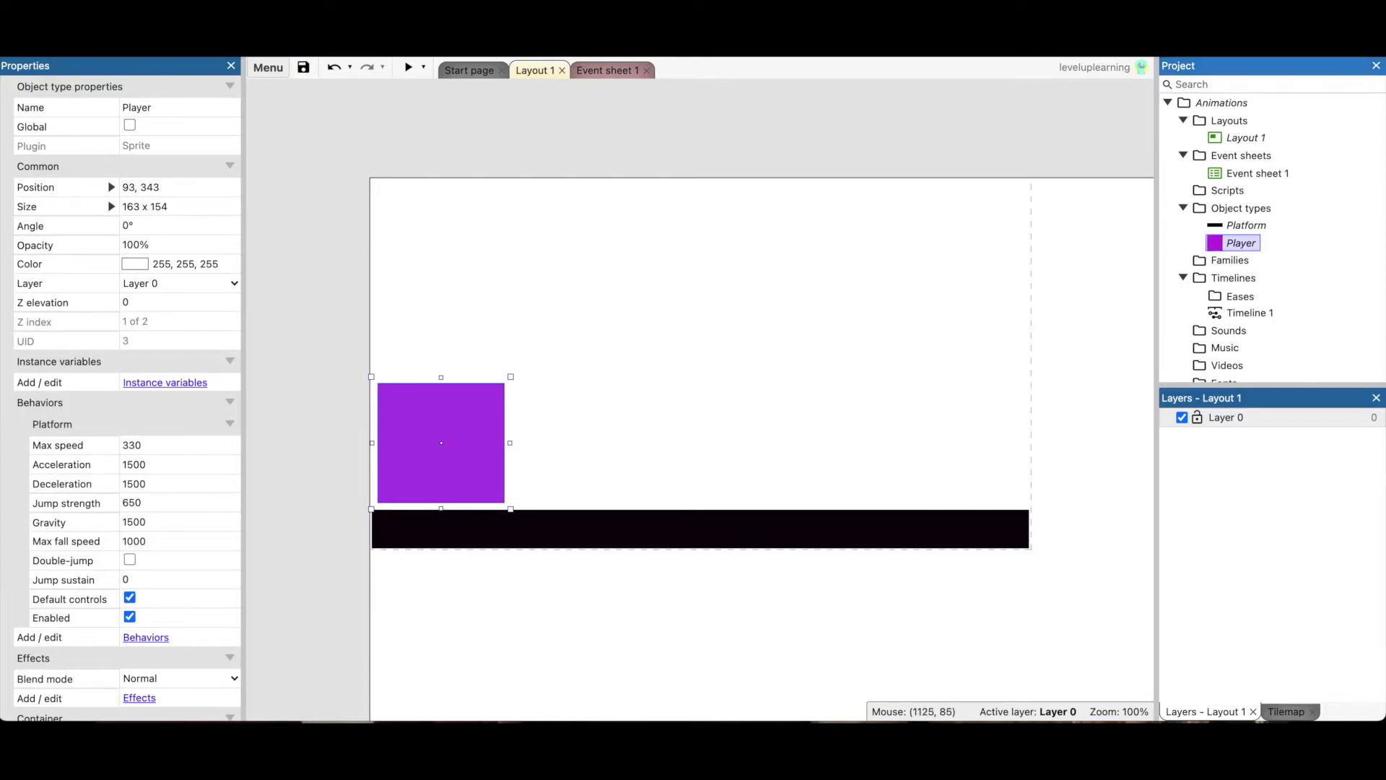
Add a new animation named Idle to the Player sprite
double_click(1241, 243)
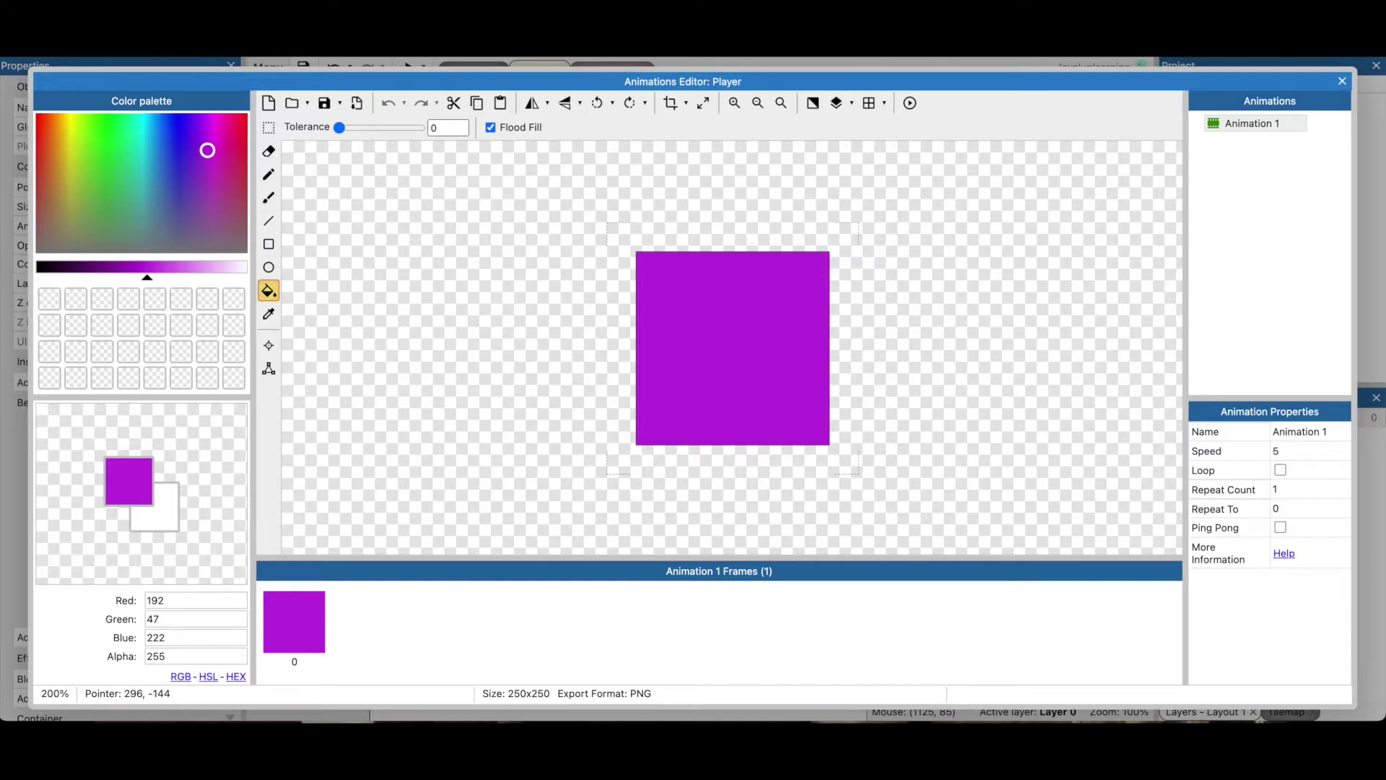
click(1255, 123)
right_click(1103, 152)
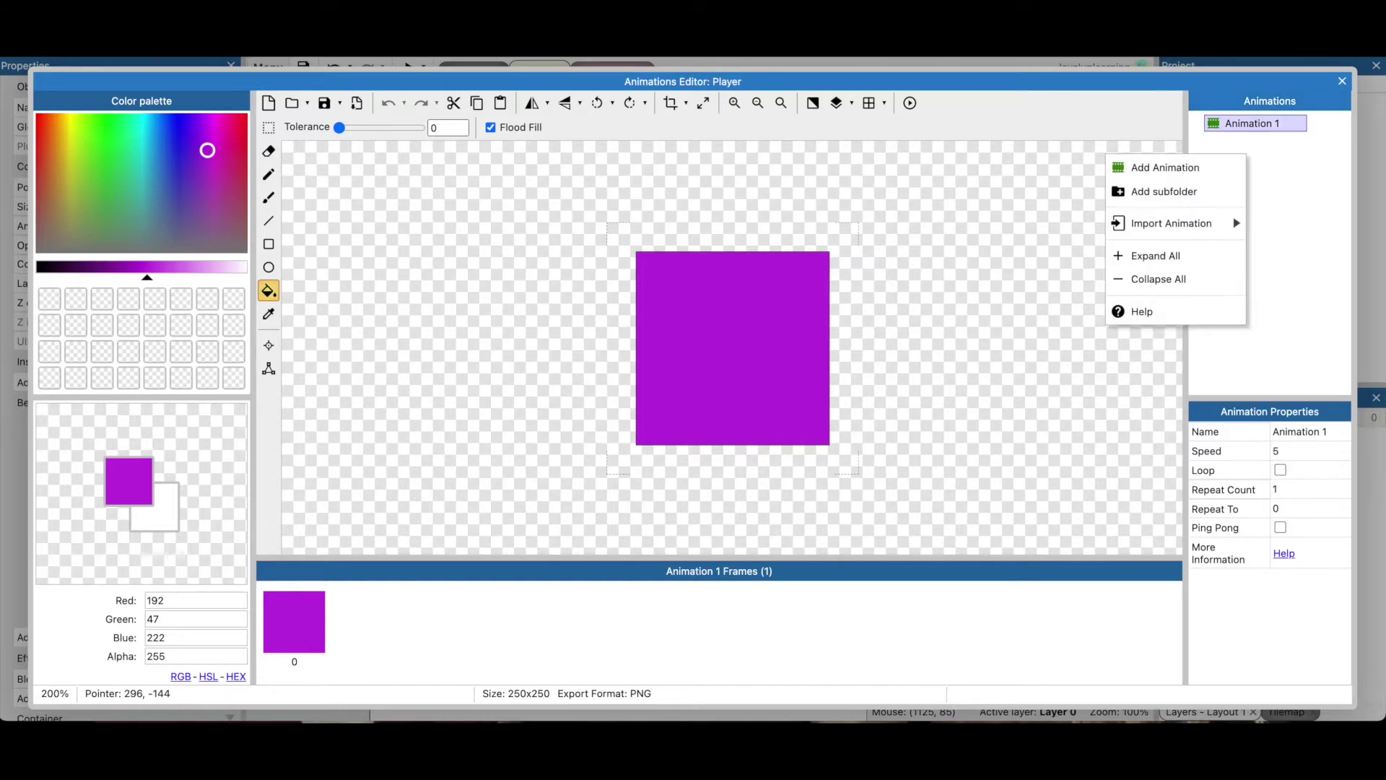
click(1160, 167)
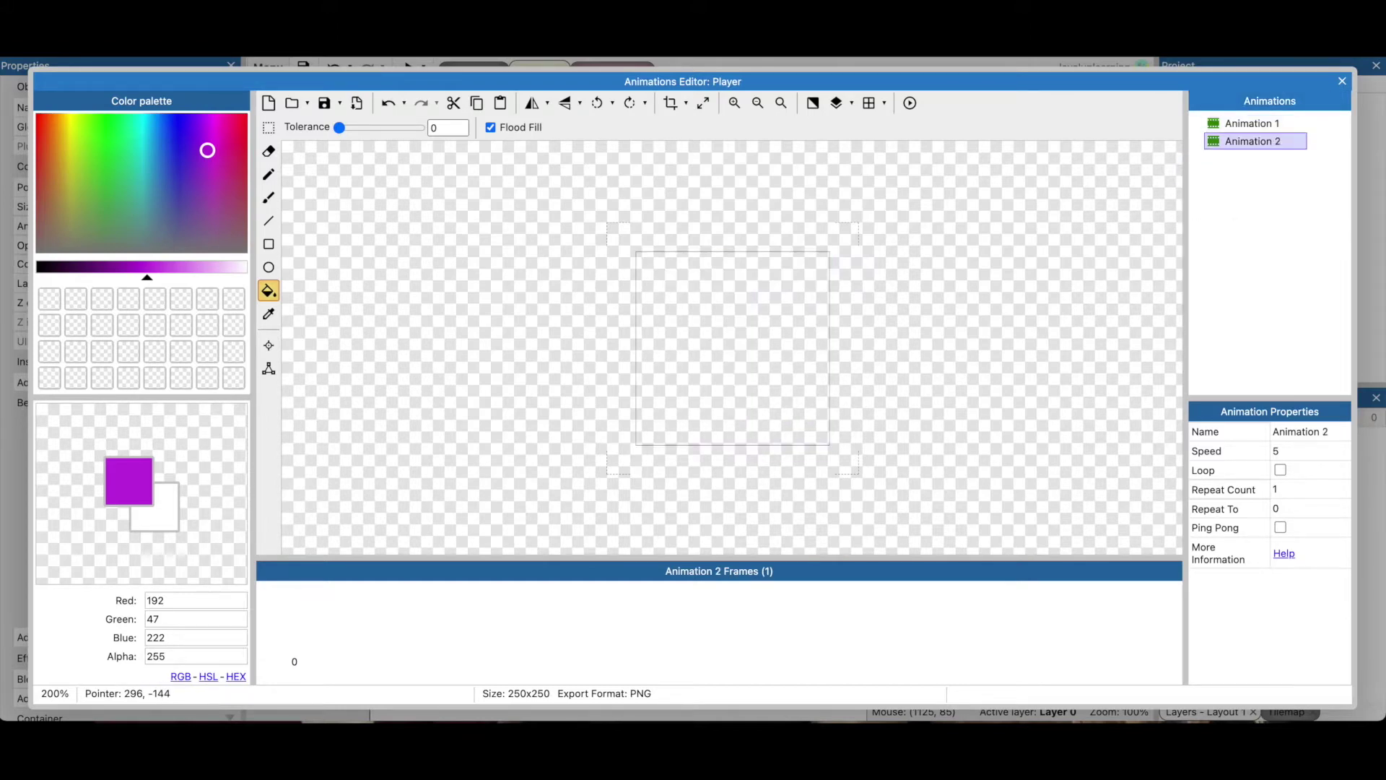
click(1307, 431)
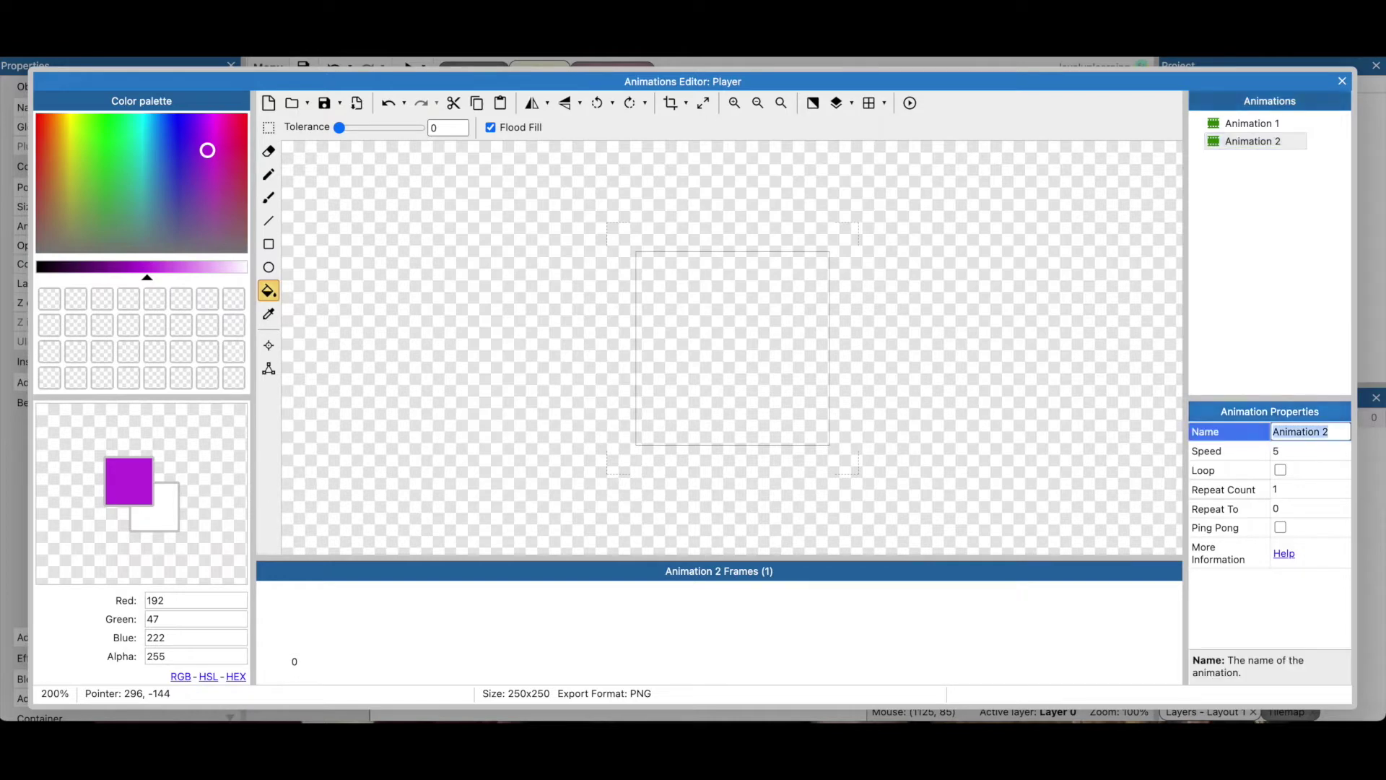
text(Idle)
key(Return)
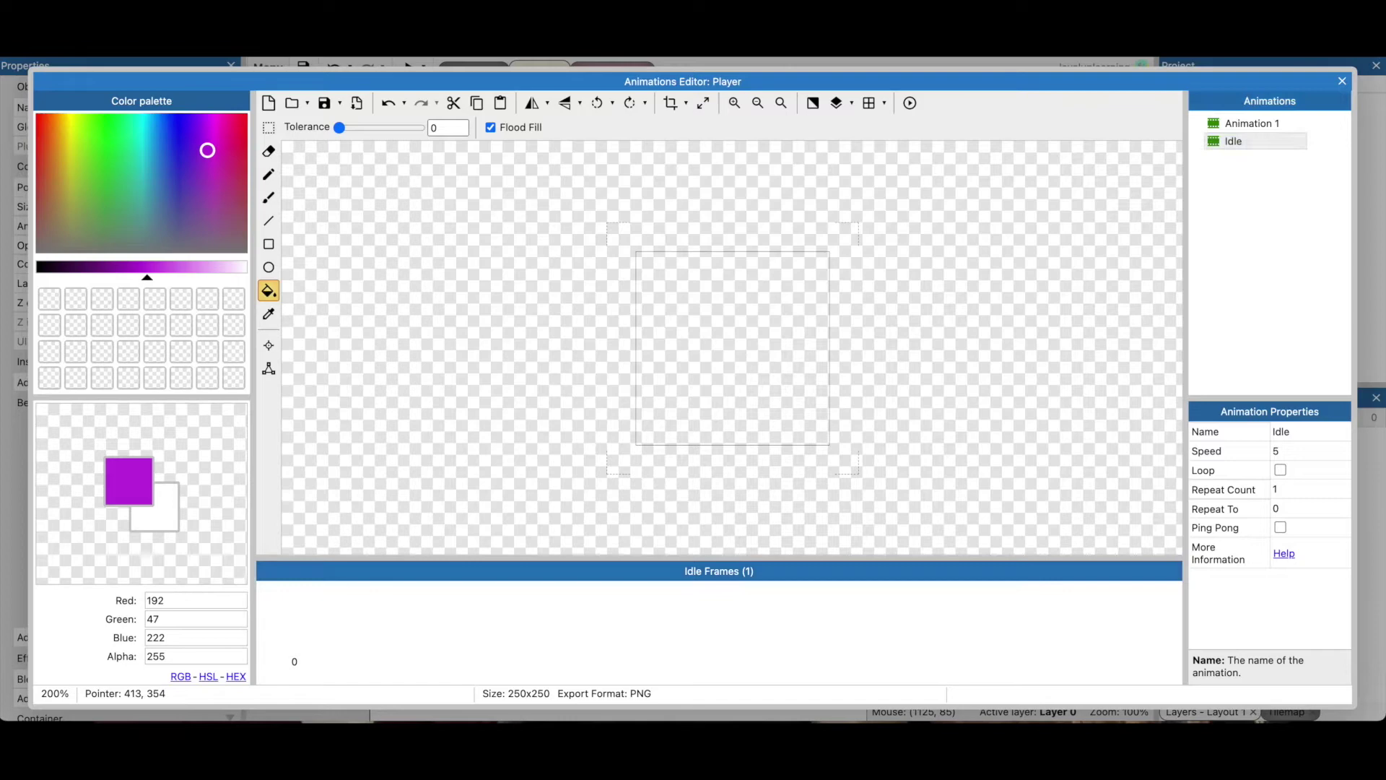
Load the images Idle (1).png through Idle (9).png from the png folder as frames of the Idle animation
click(293, 630)
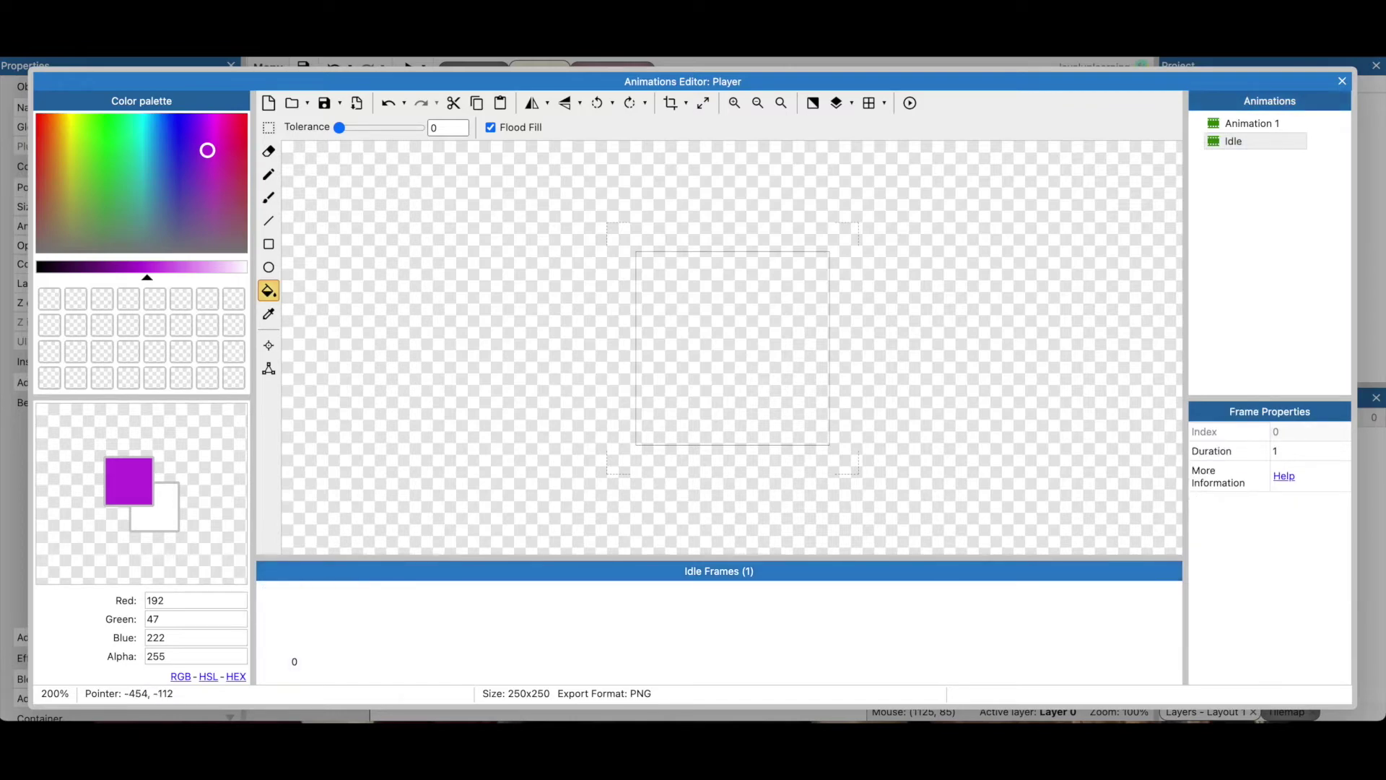
click(291, 103)
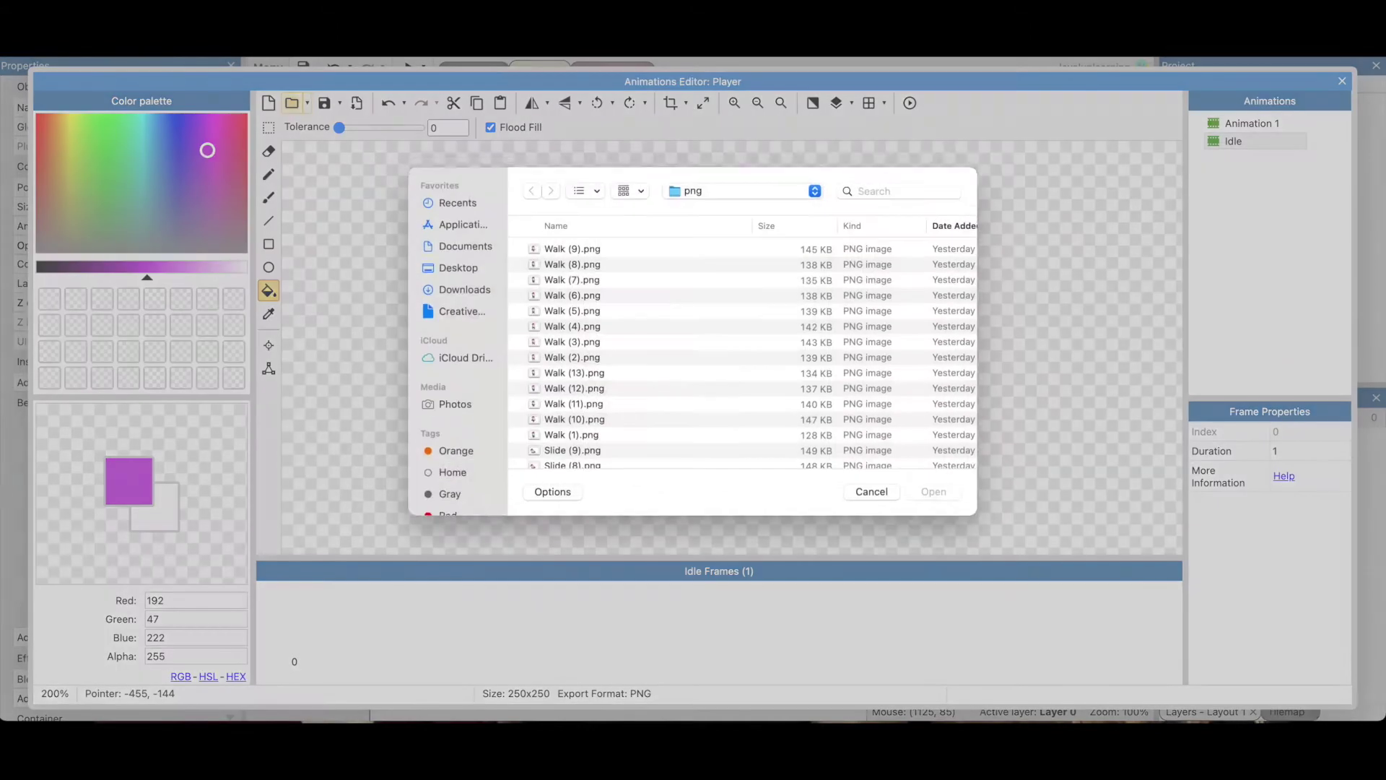
scroll(742, 358, down, 10)
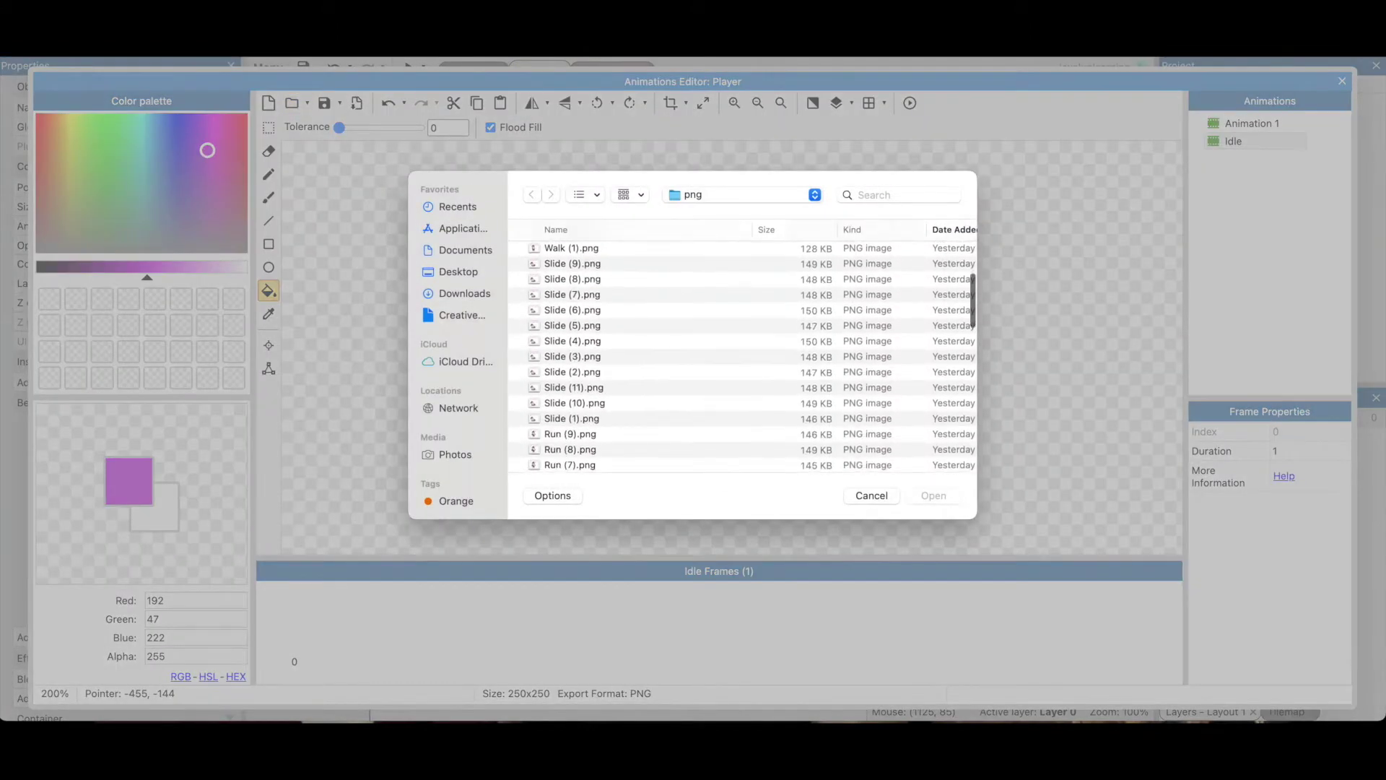
scroll(742, 357, down, 12)
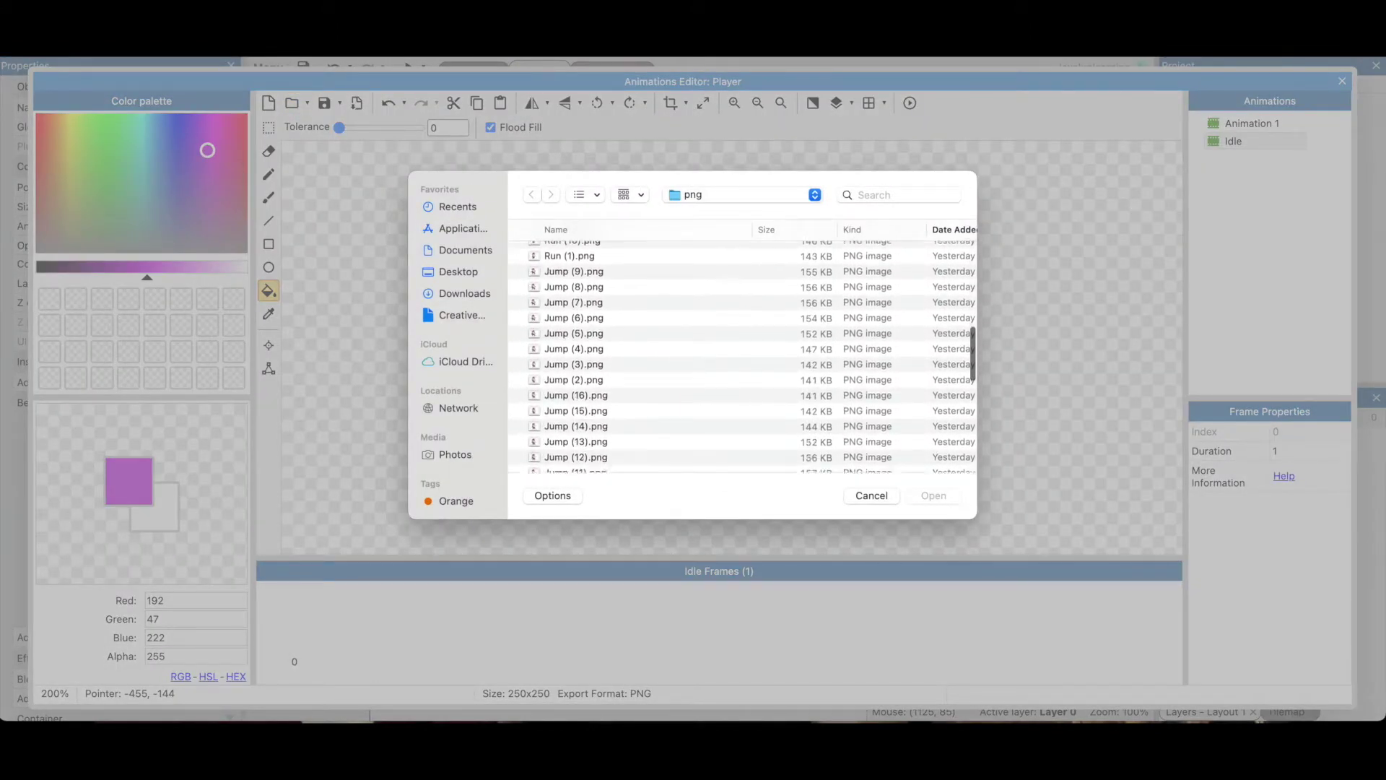
scroll(743, 358, down, 3)
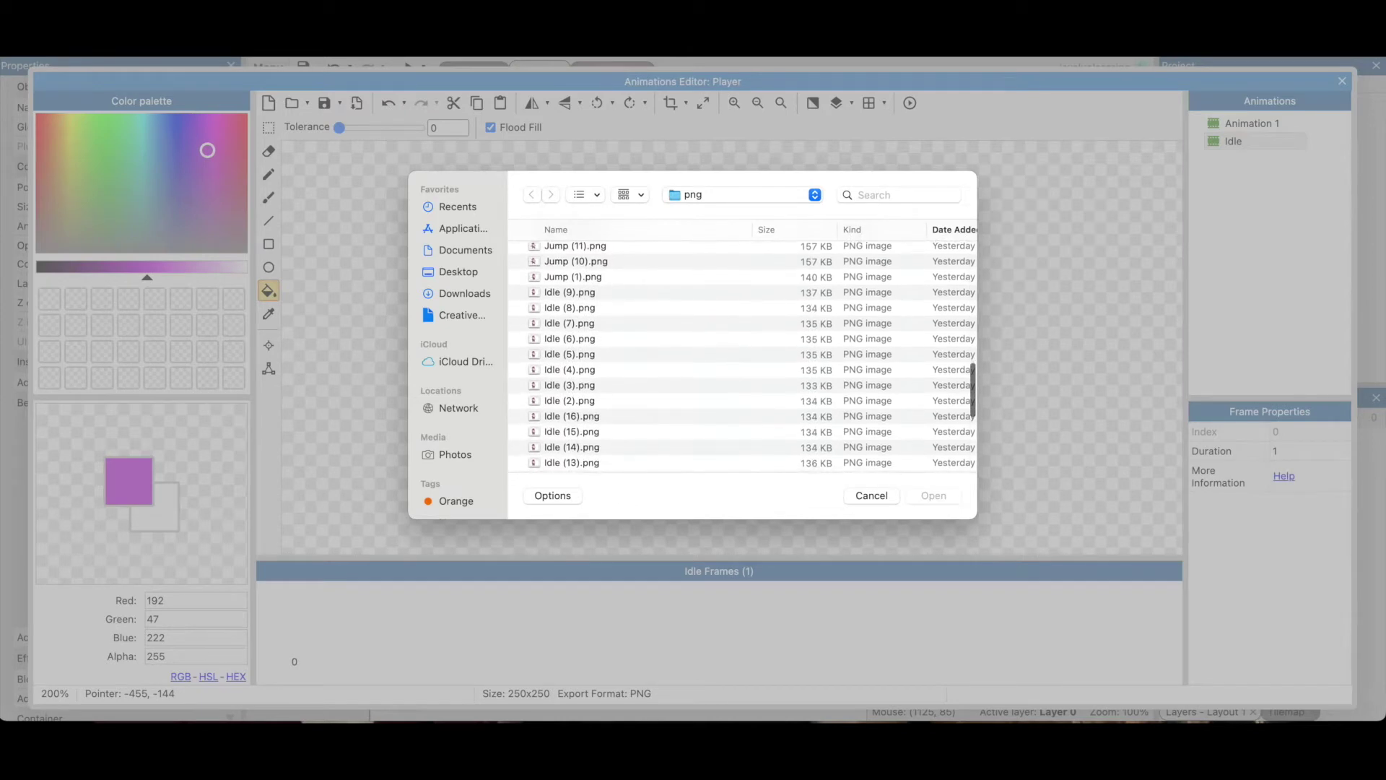
click(569, 400)
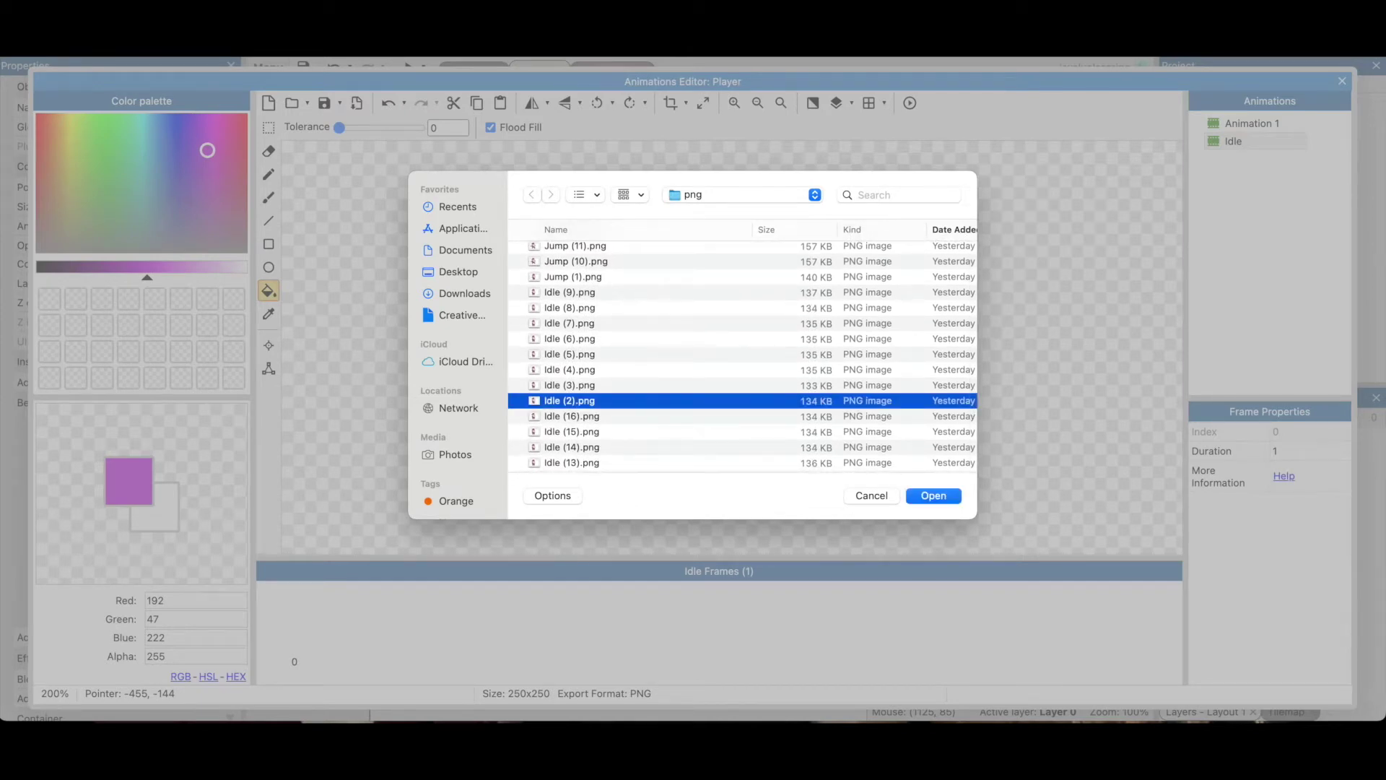
shift+click(569, 292)
scroll(742, 357, down, 5)
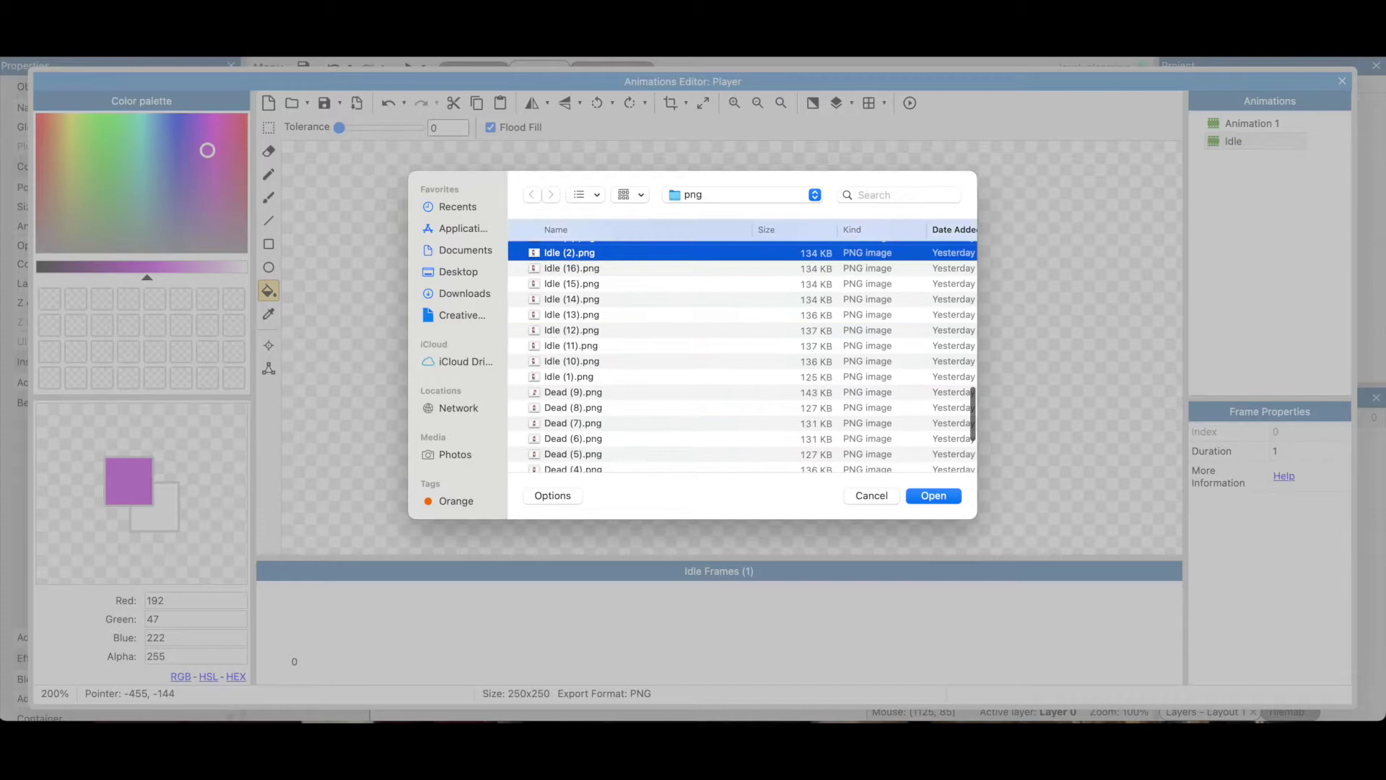
super+click(569, 376)
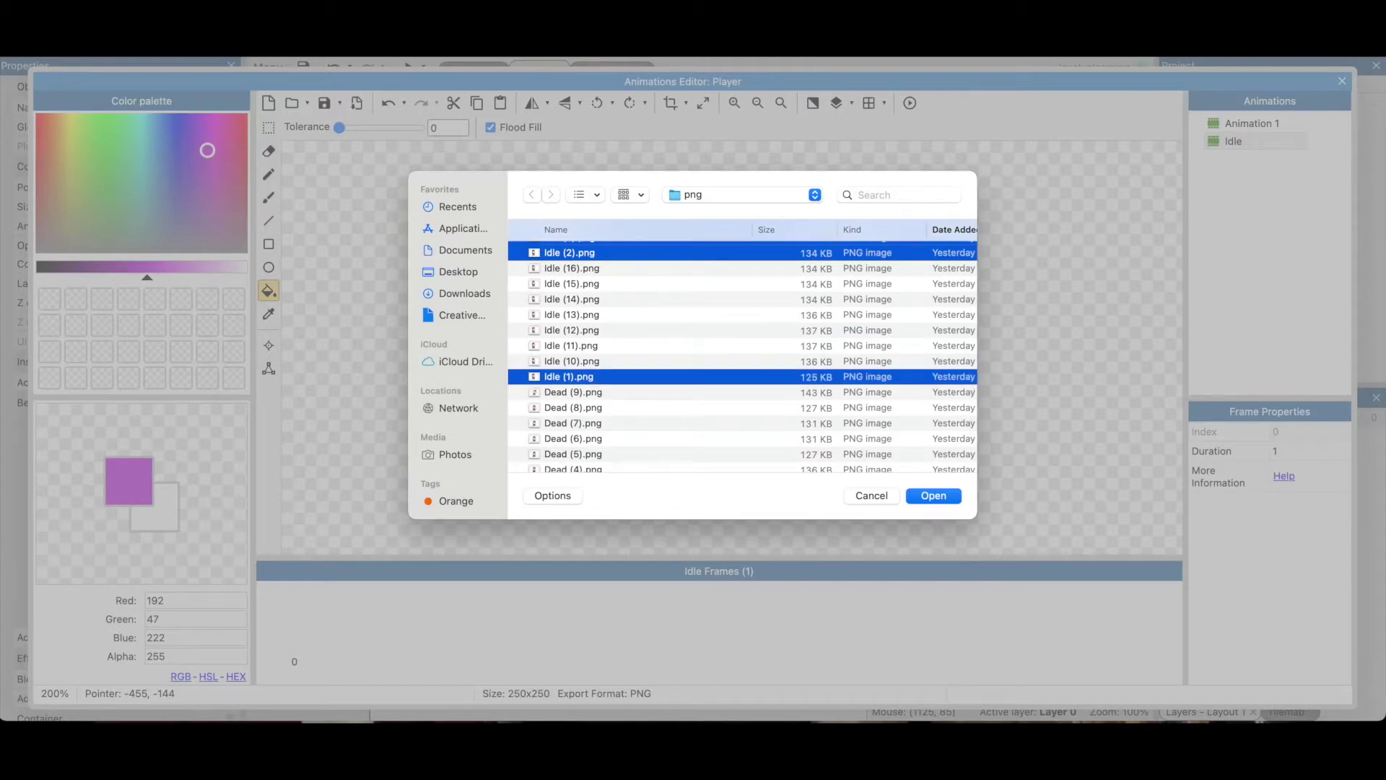
key(Return)
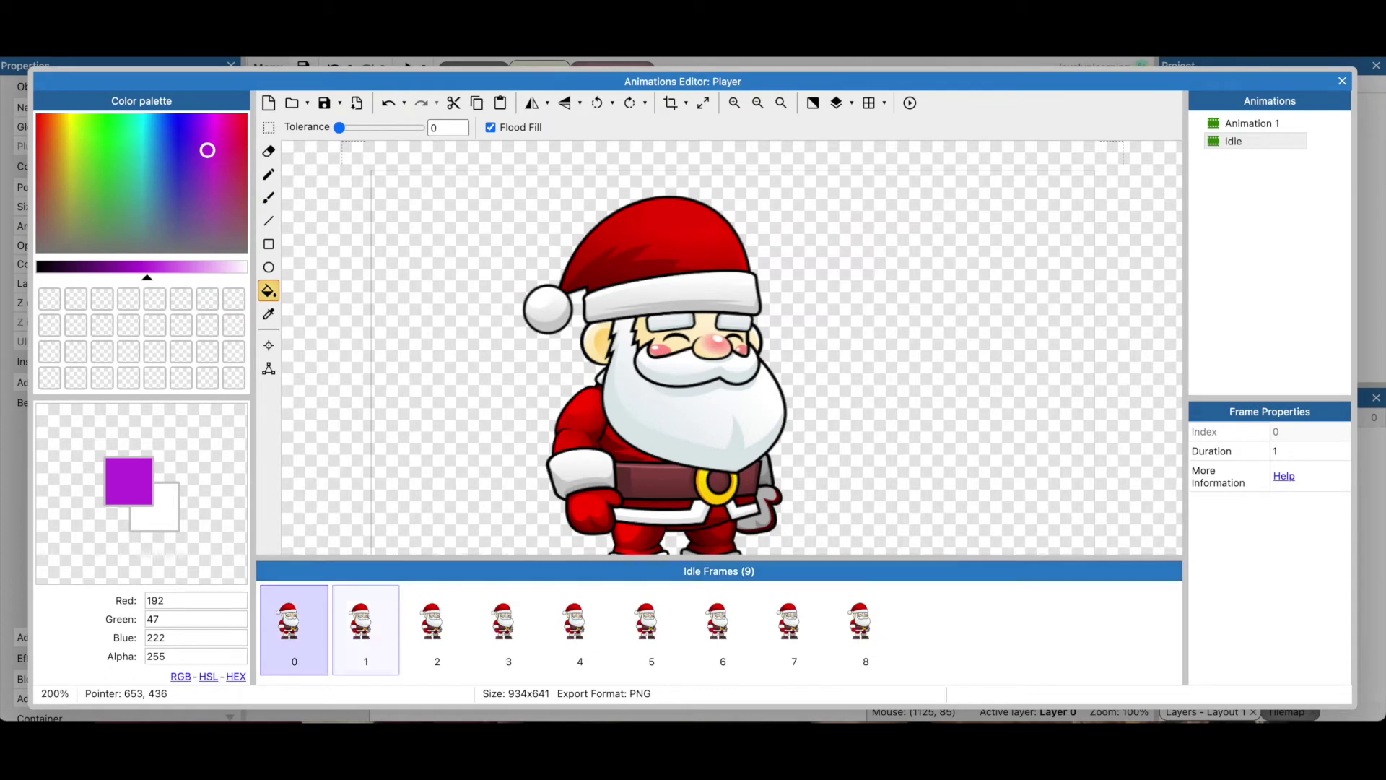
Crop the transparent space around the character across the whole Idle animation
scroll(806, 214, down, 3)
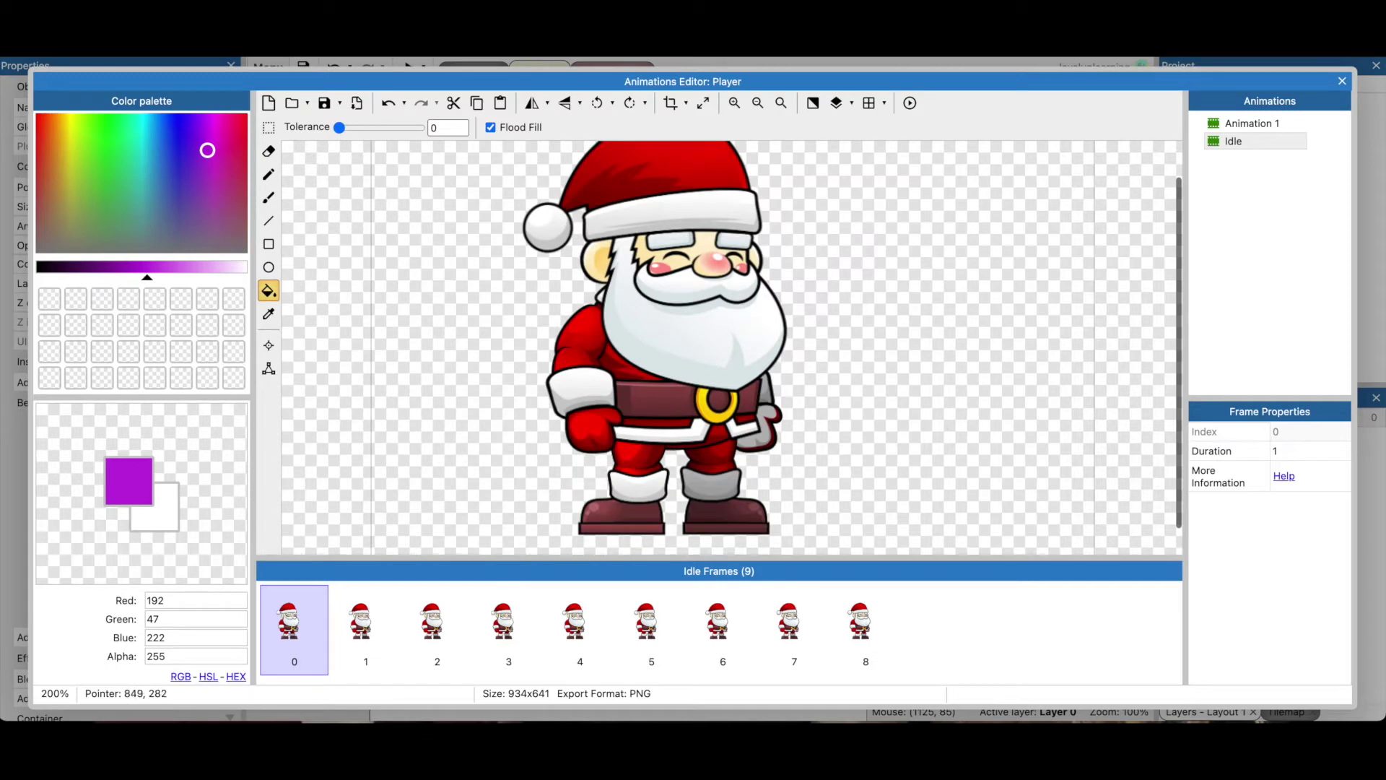
click(269, 368)
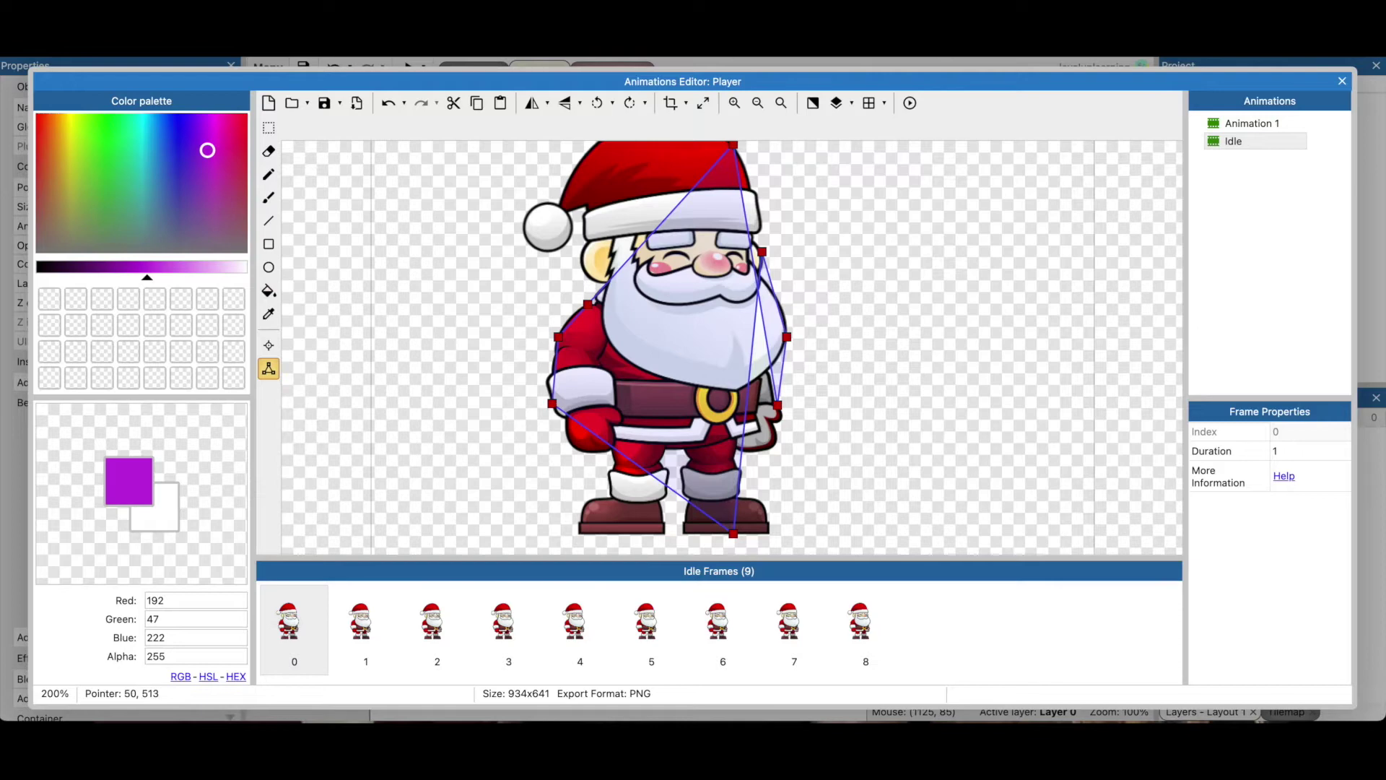
click(268, 345)
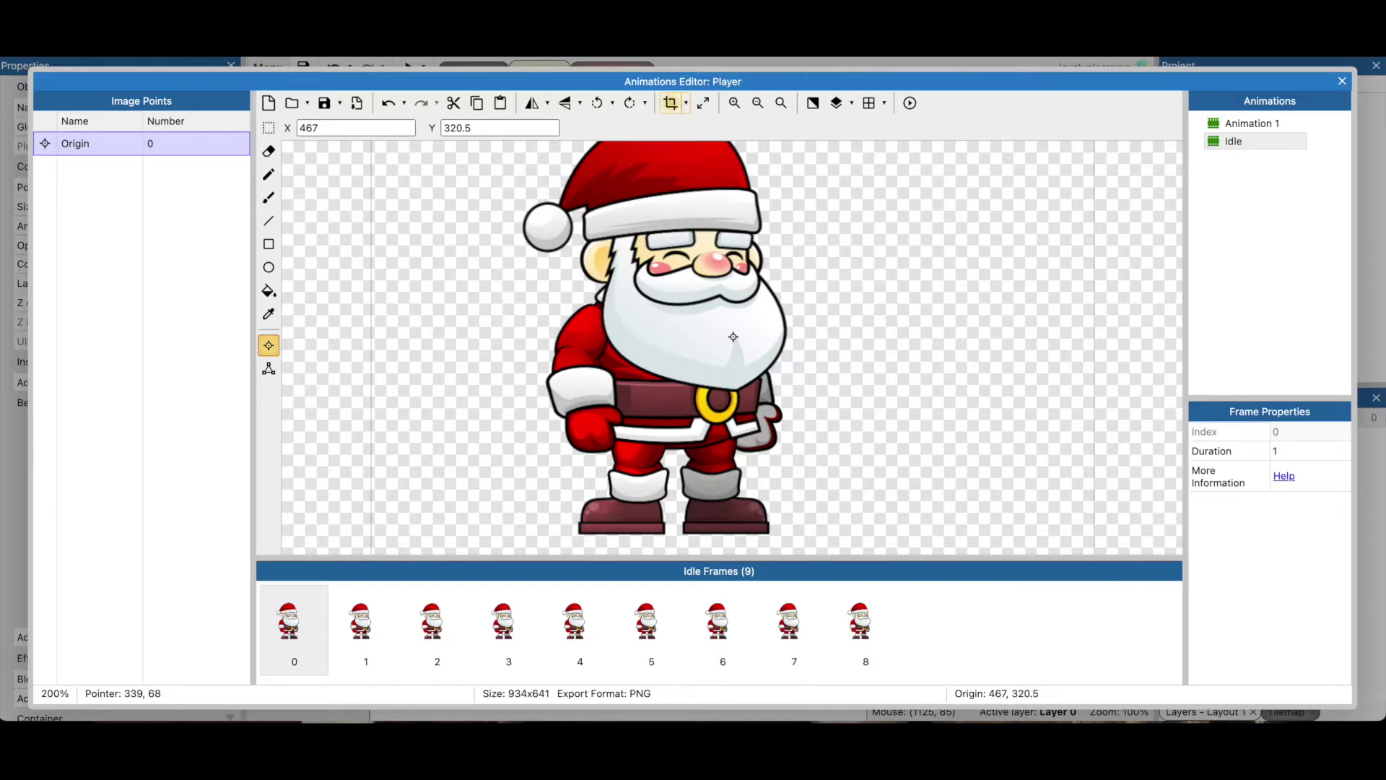
click(685, 103)
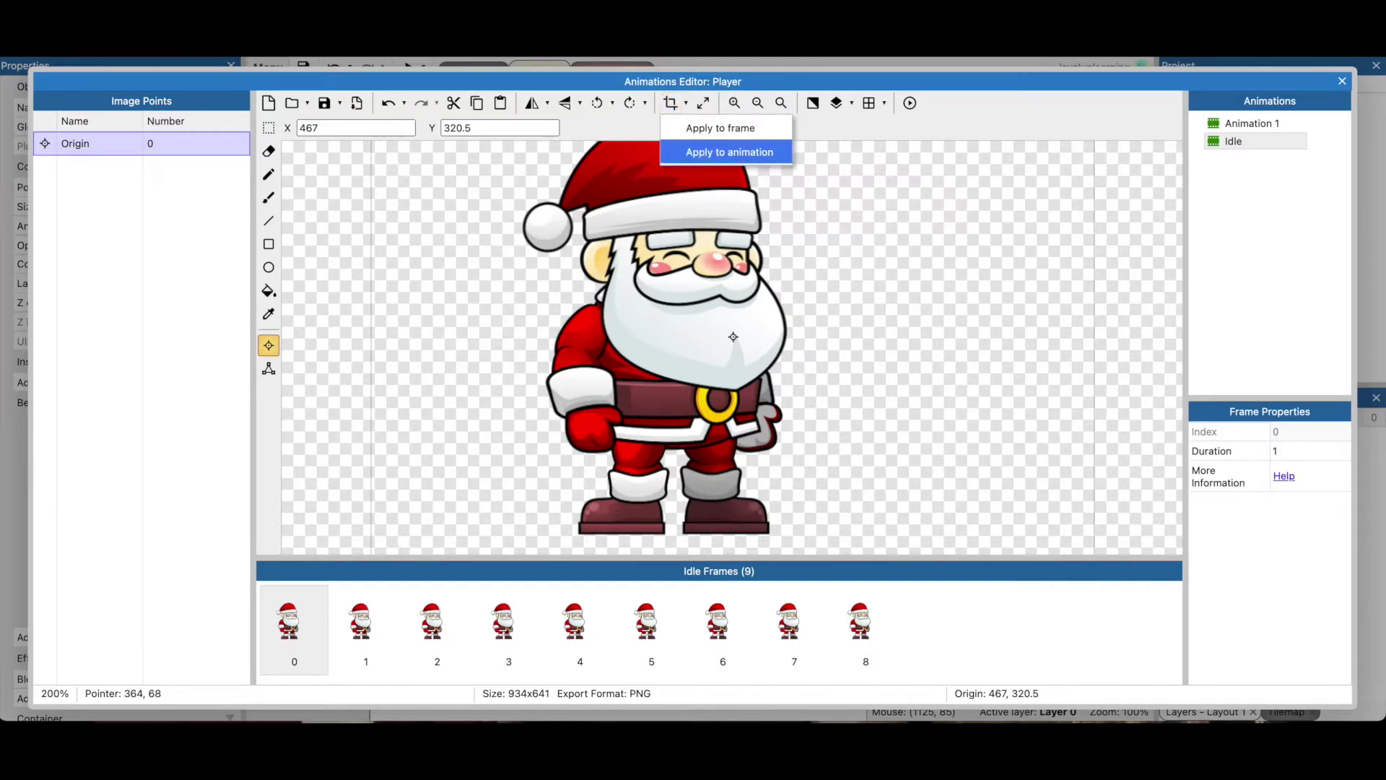
click(729, 152)
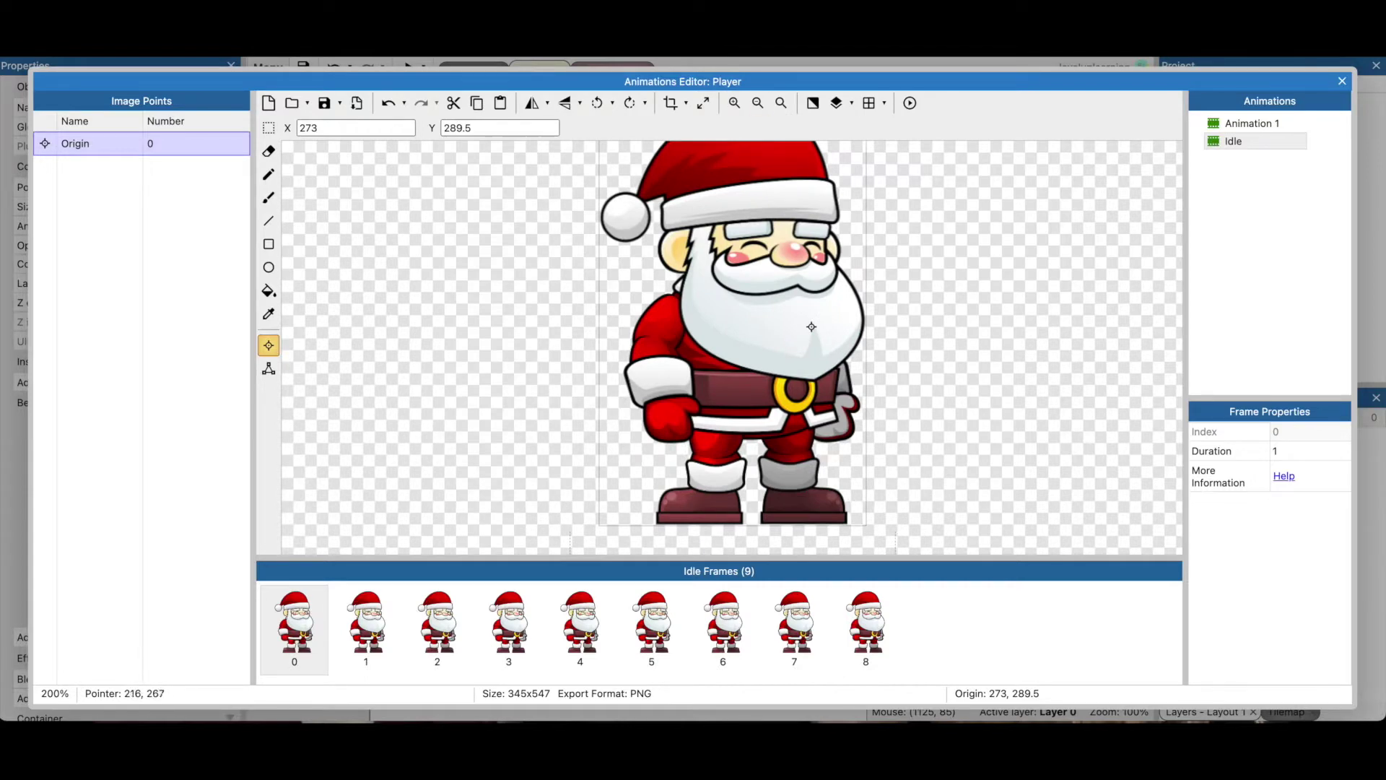
Reshape the first Idle frame's collision polygon, moving the point beside the face inward to about 300, 206
click(269, 368)
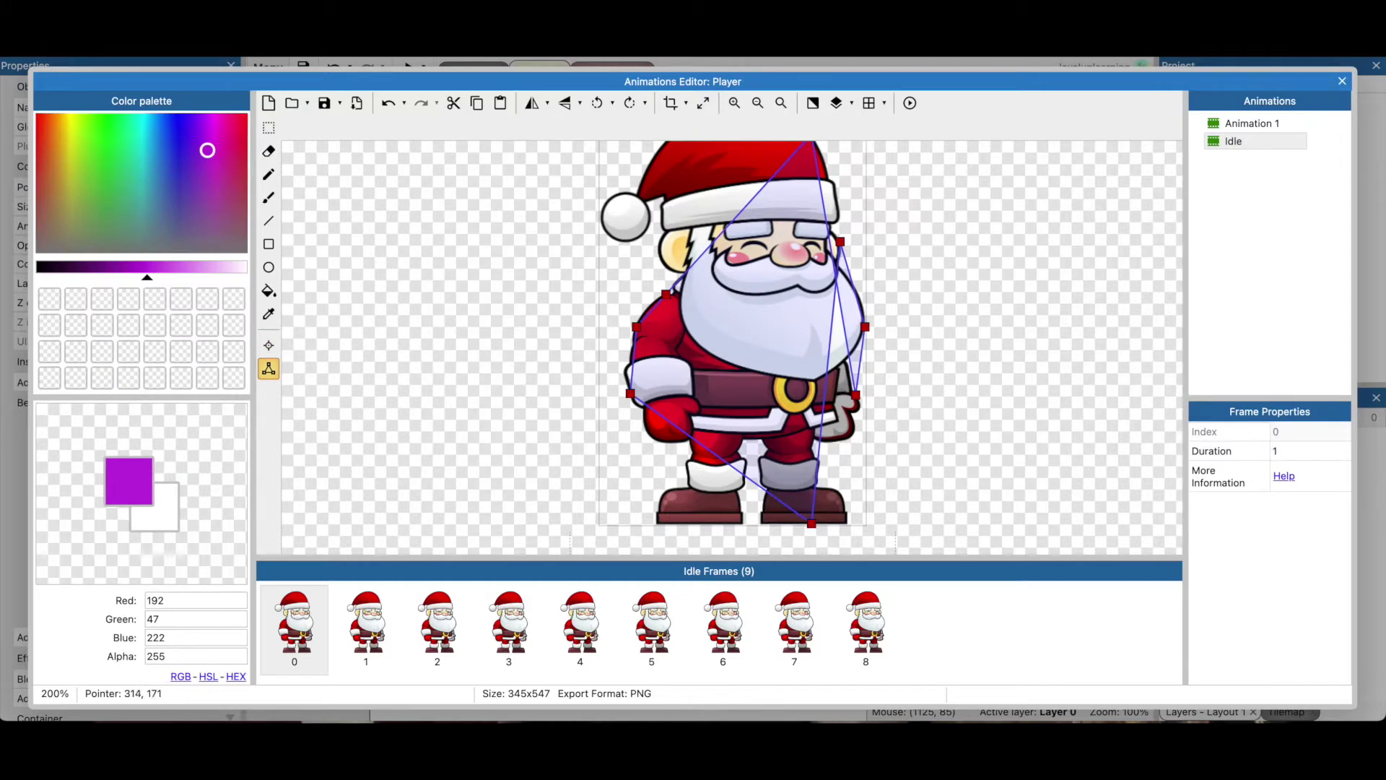
mouse_move(840, 241)
mouse_down()
mouse_move(825, 436)
mouse_move(843, 357)
mouse_move(831, 263)
mouse_up()
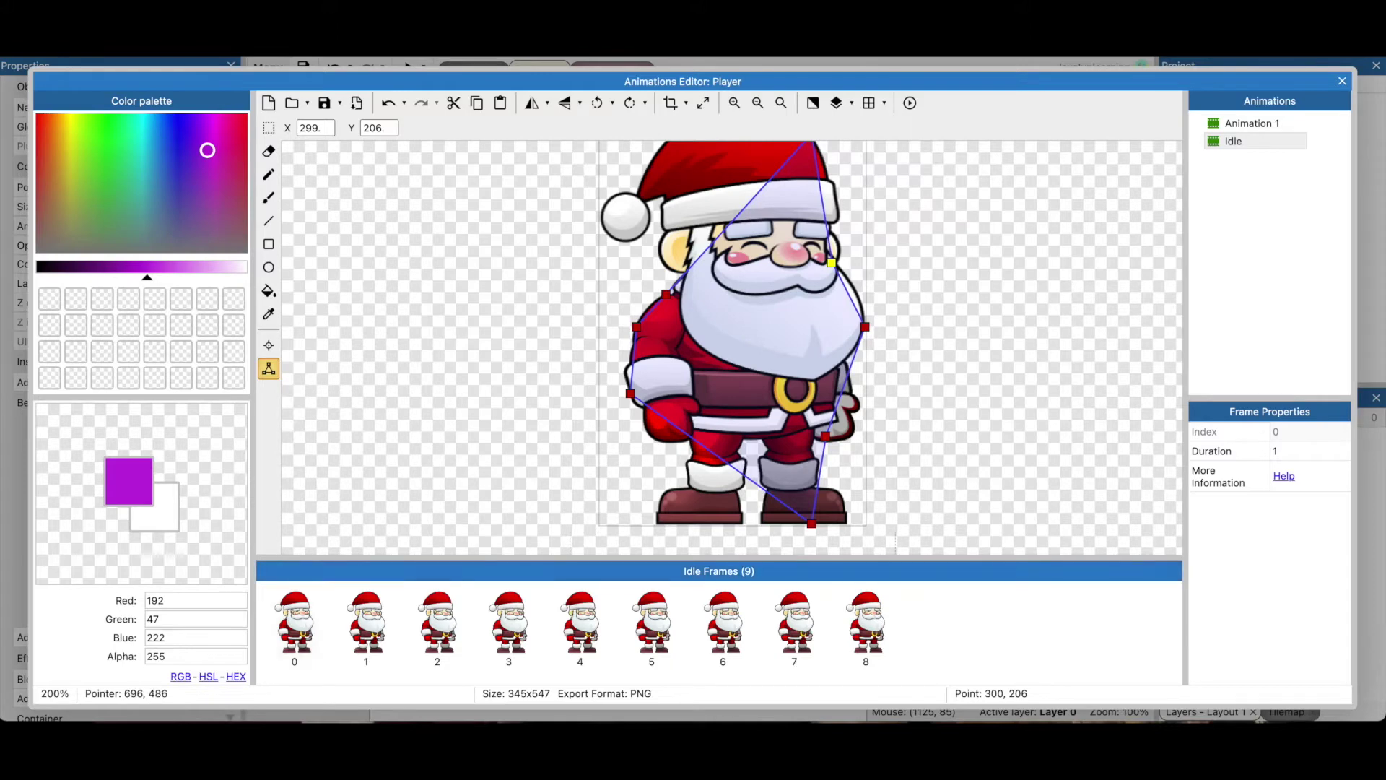
Preview the playback of the Idle animation at its existing speed and close the preview
click(1233, 141)
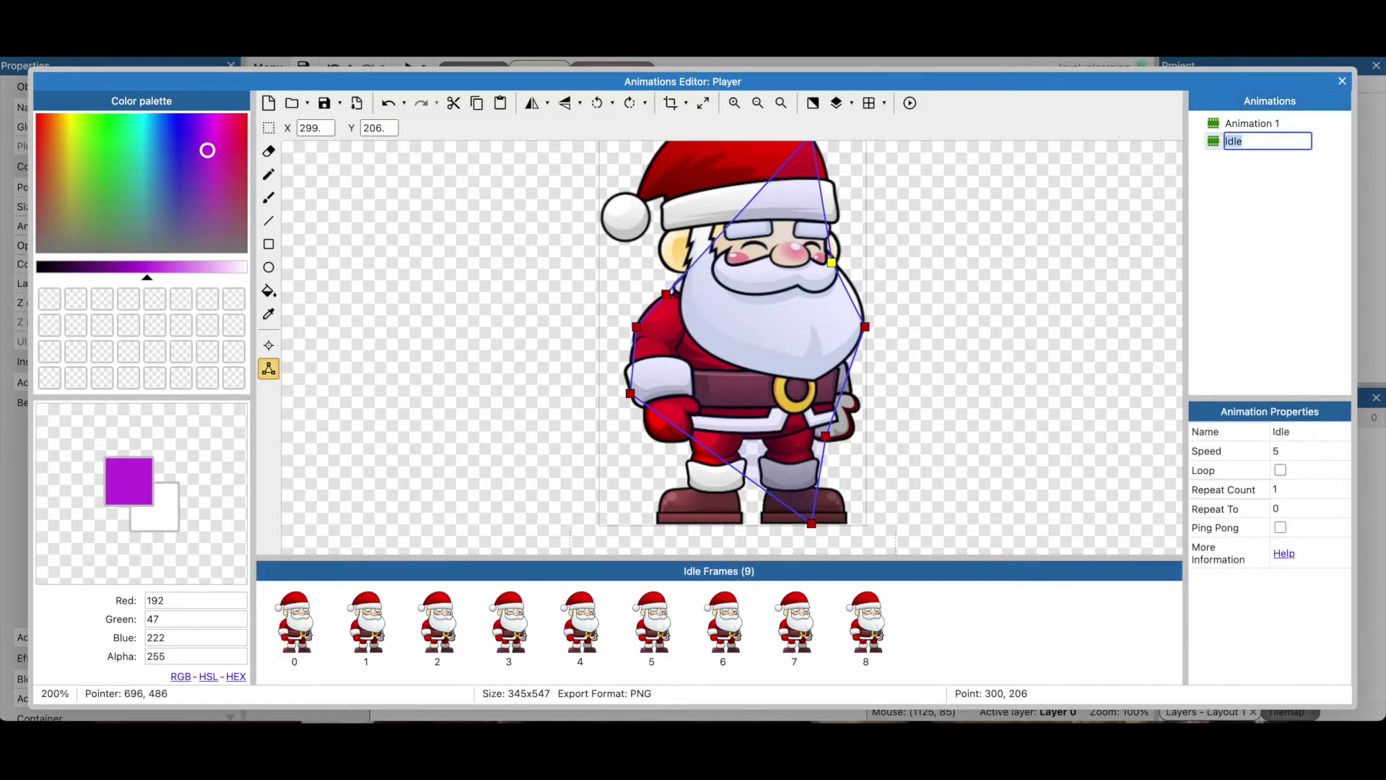
key(Return)
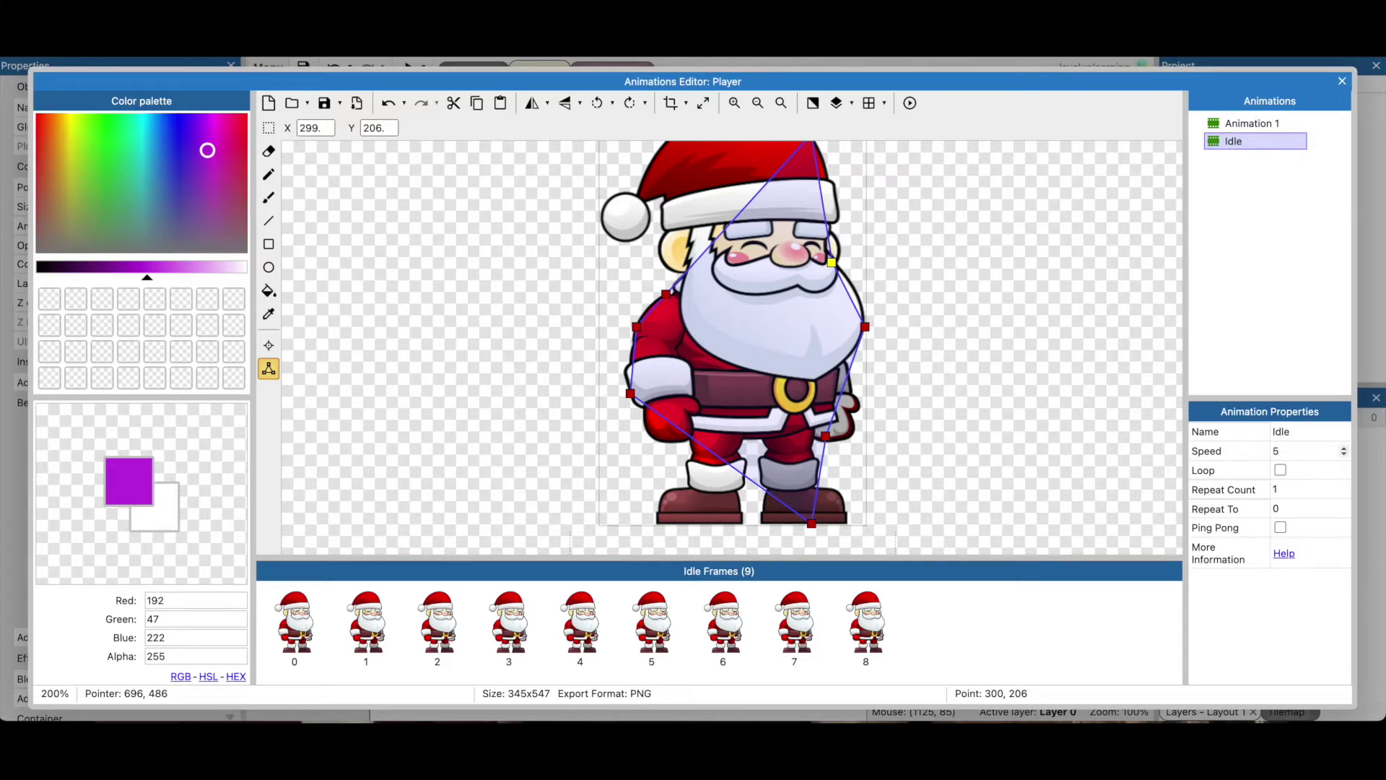
click(1305, 450)
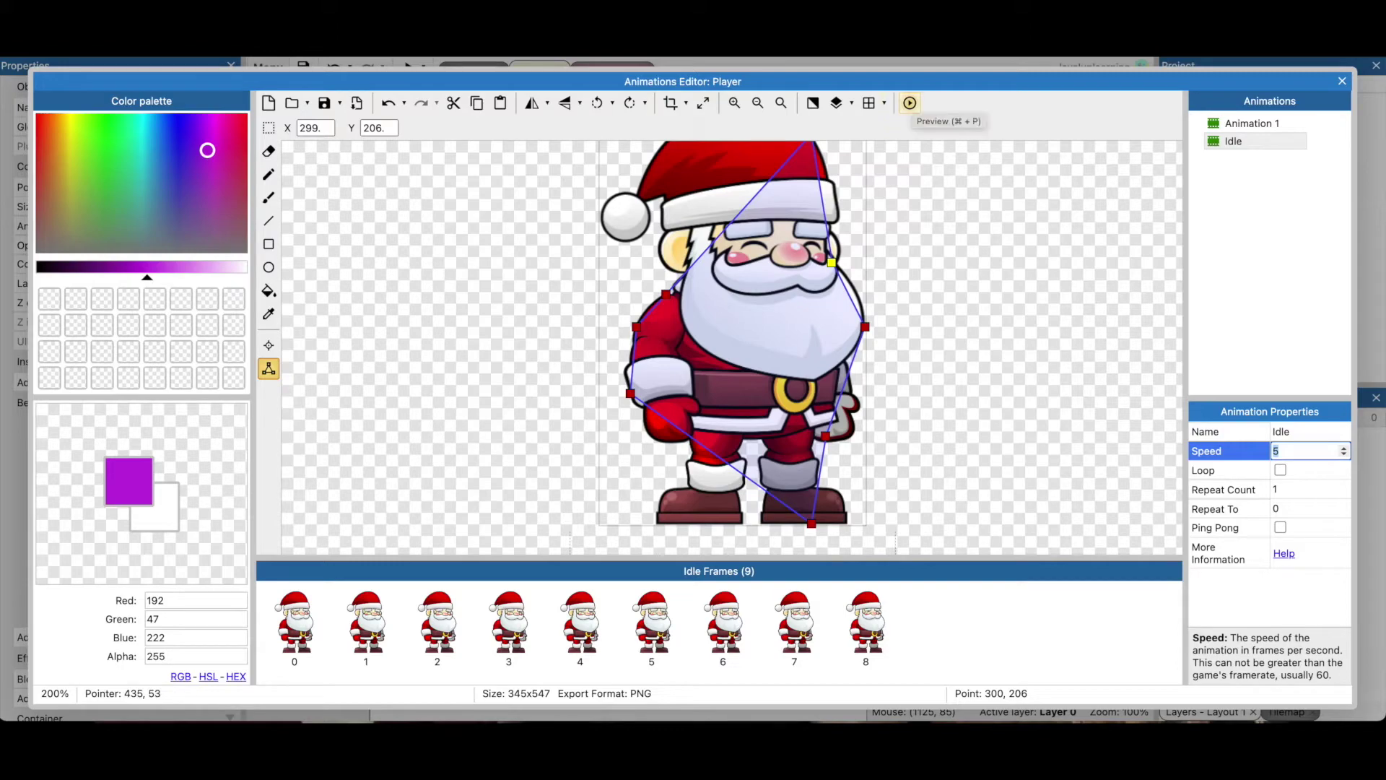
click(910, 102)
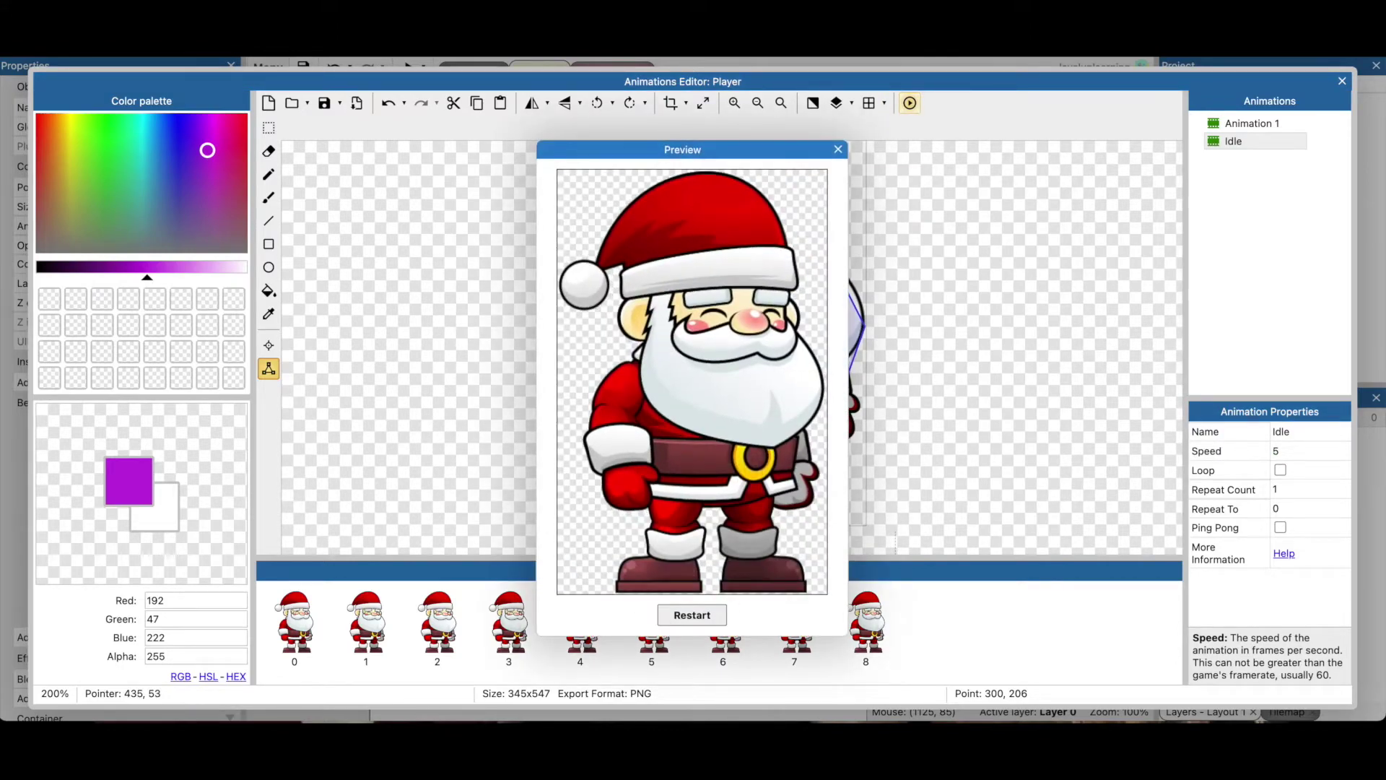
click(837, 149)
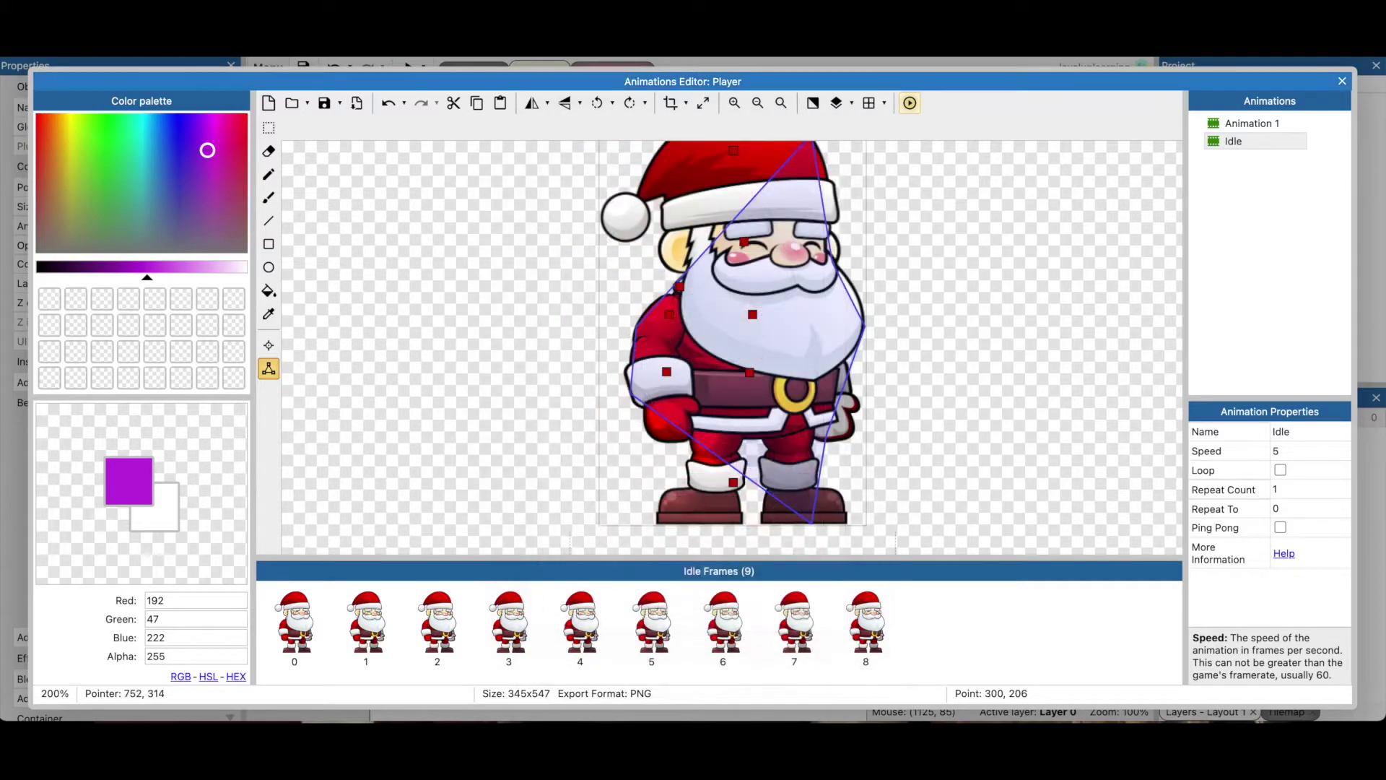
Set the Idle animation's speed to 20, turn on looping, and preview the playback
click(1305, 451)
text(20)
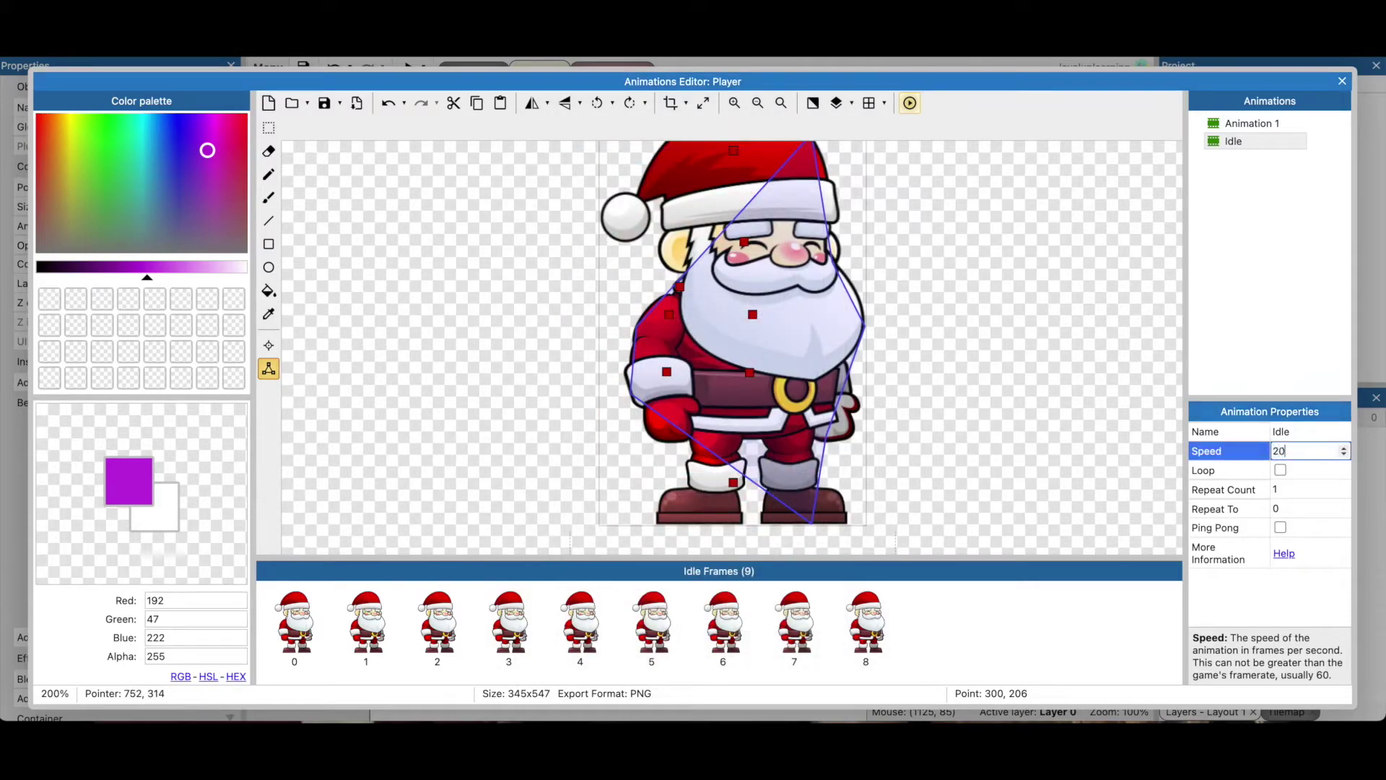
click(1280, 469)
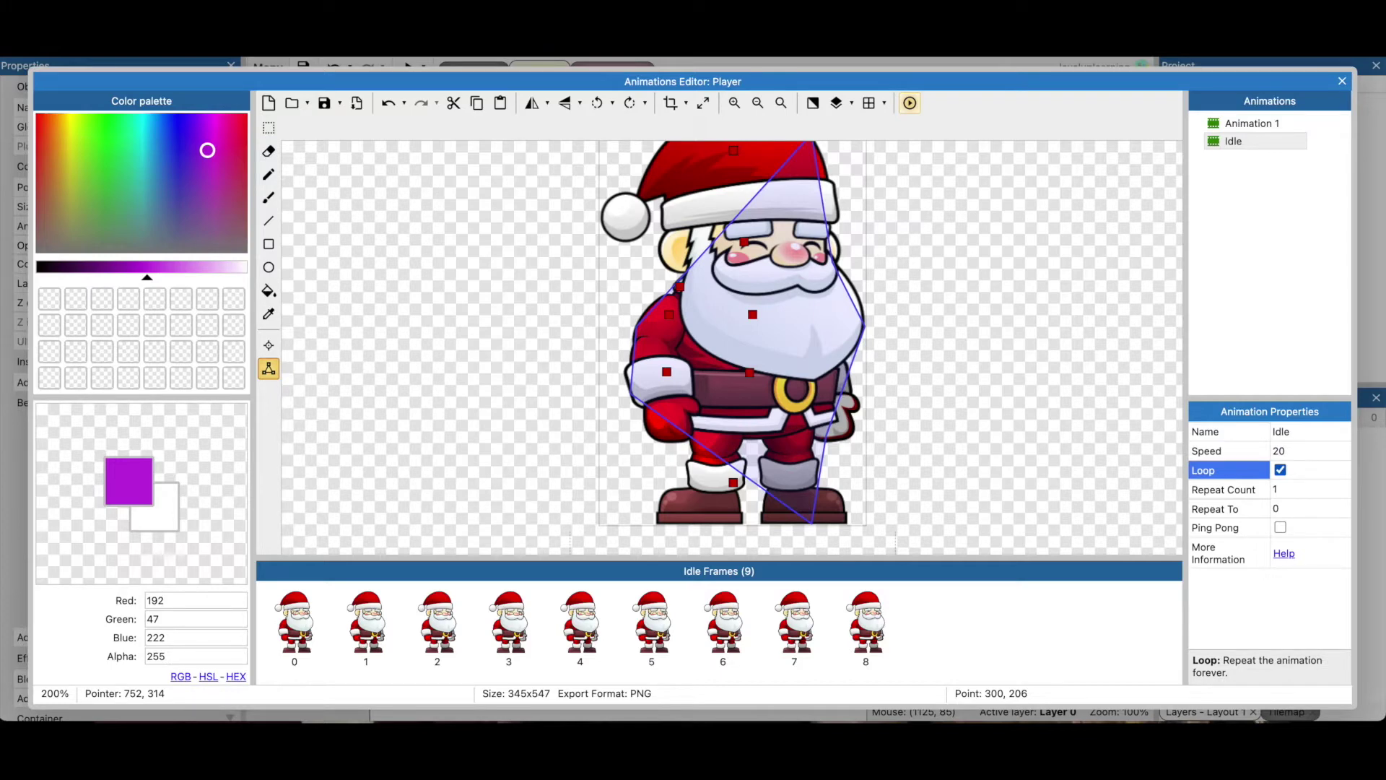
click(909, 103)
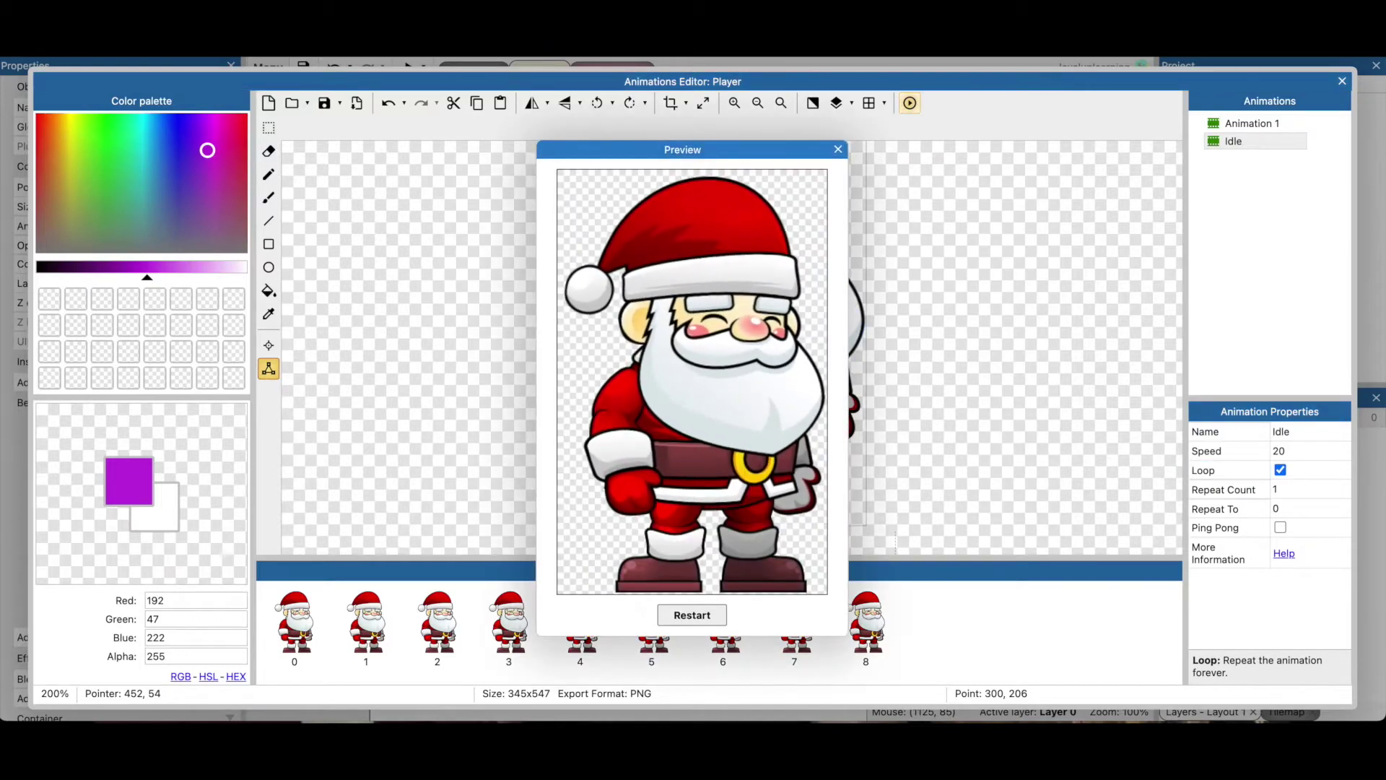
click(838, 149)
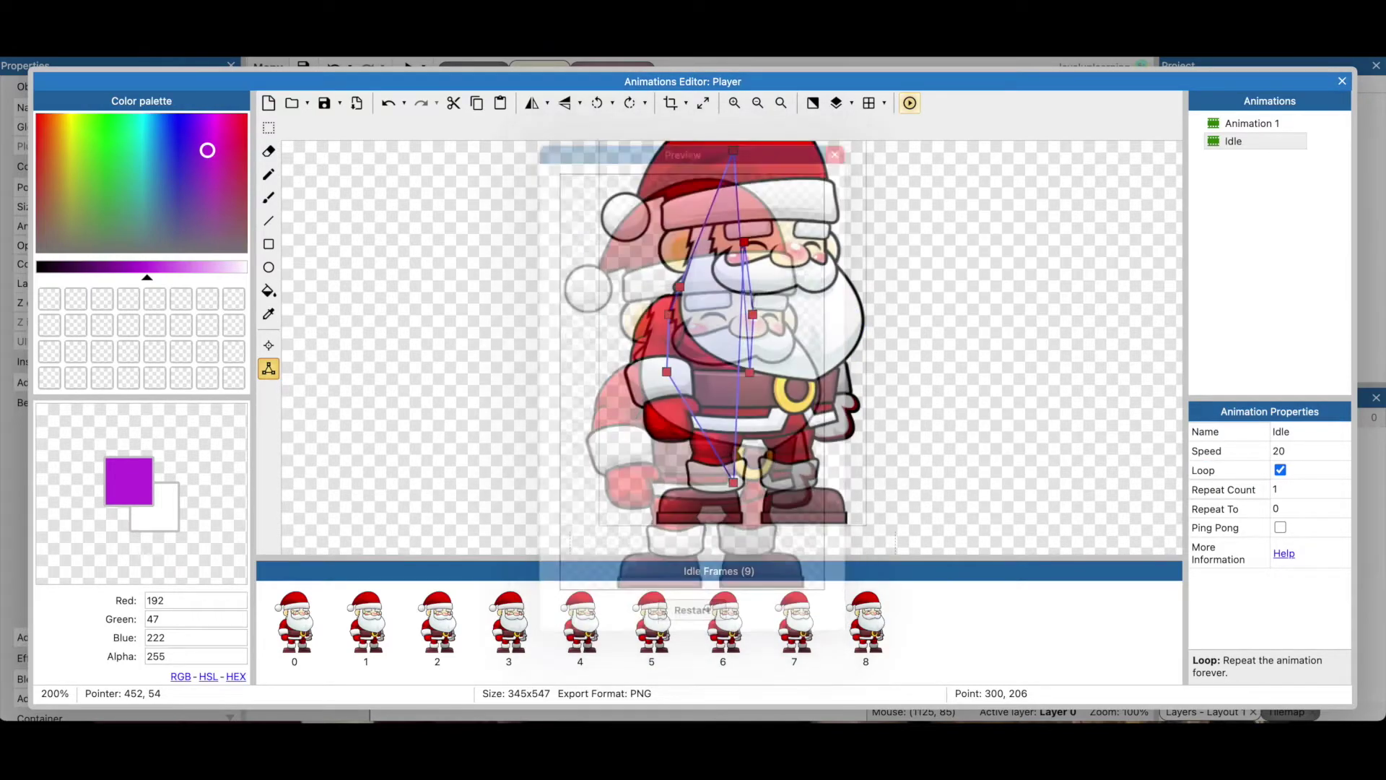
Set the Idle animation's speed to 15, preview the playback and close the preview
click(1274, 451)
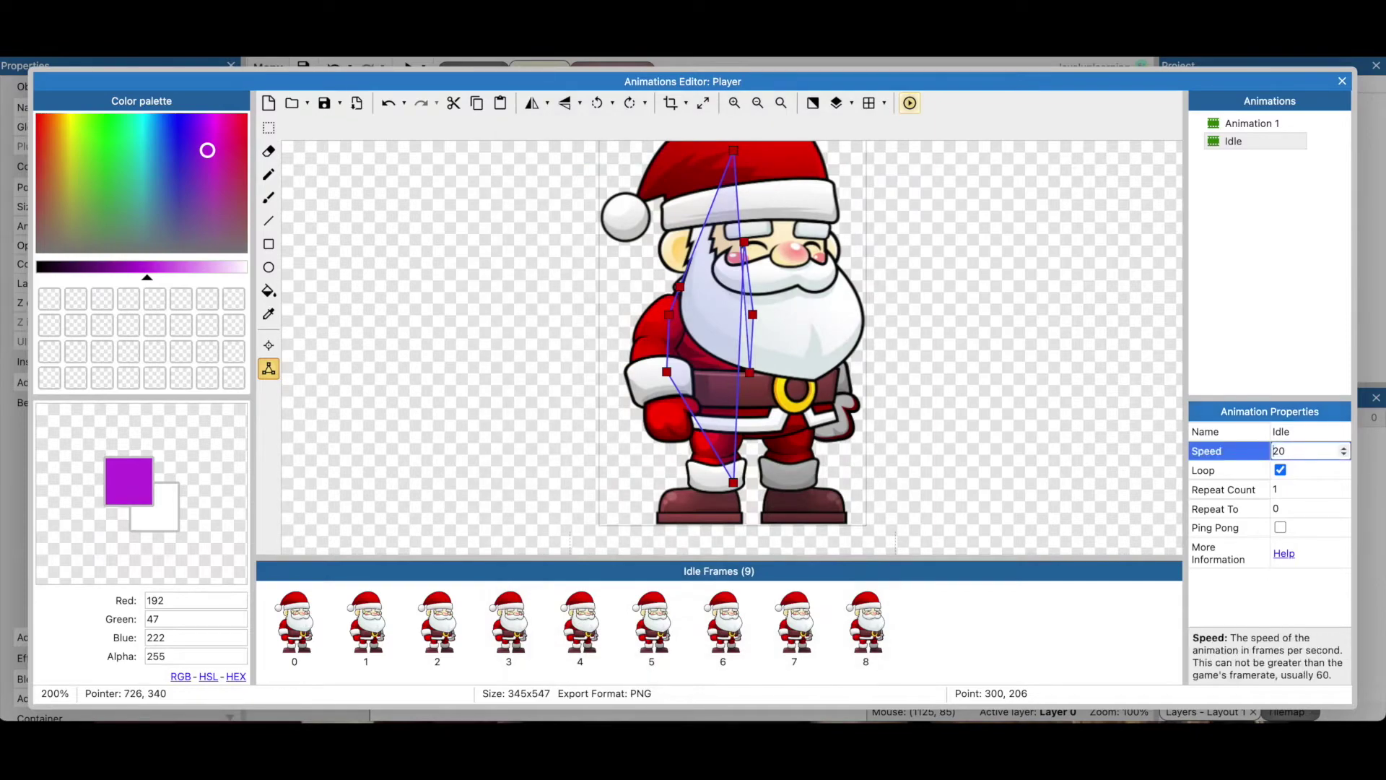
key(super+a)
text(15)
key(Return)
click(908, 102)
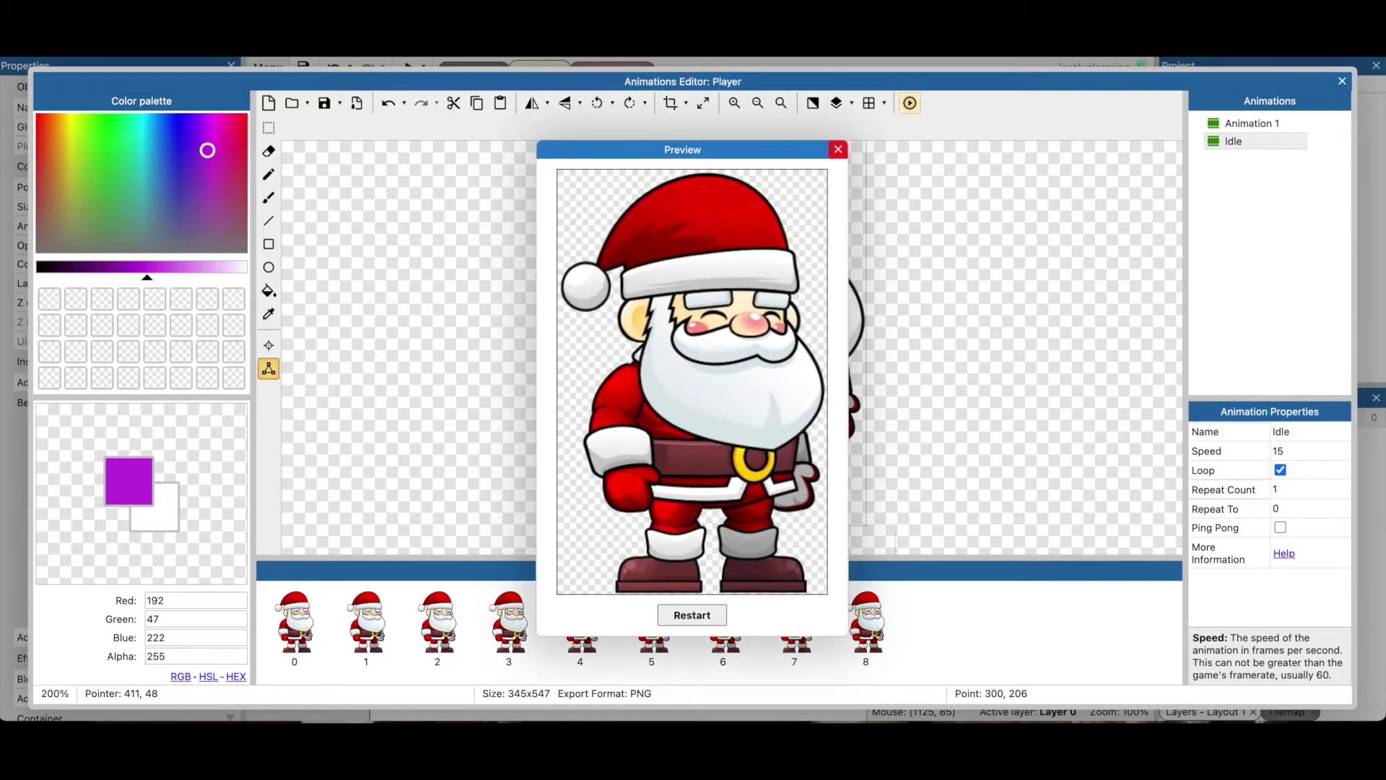
click(838, 150)
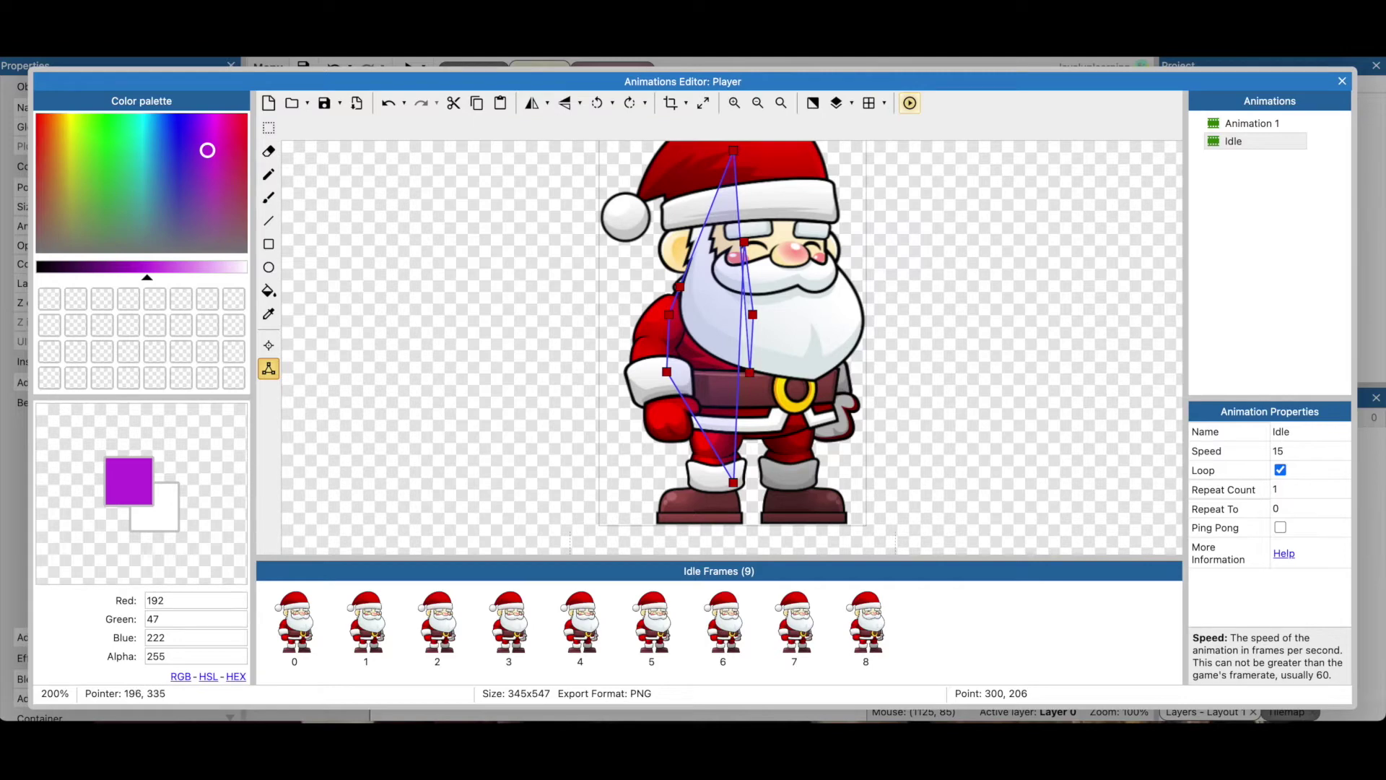
Inspect the collision polygons of the Idle frames one after another, and close the Animations Editor
key(ctrl+z)
click(366, 626)
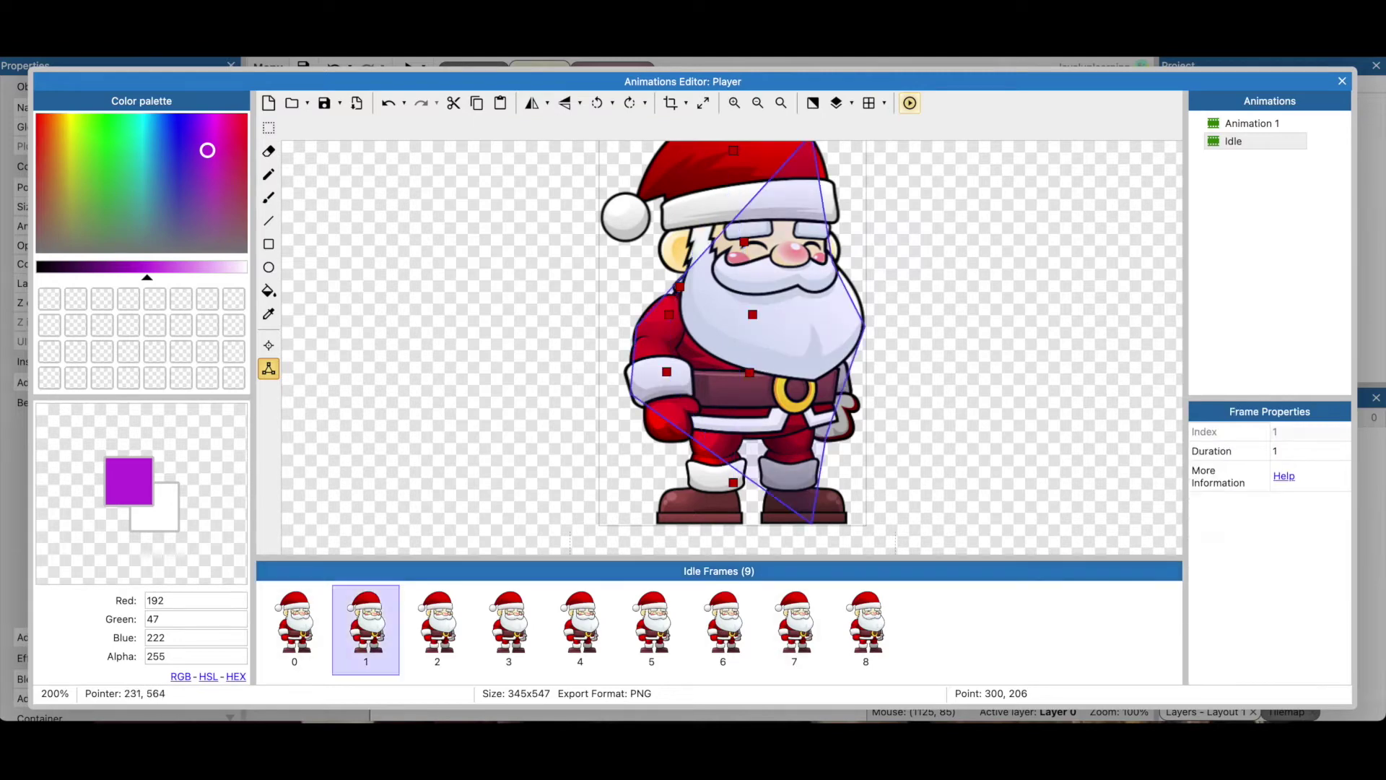
click(437, 628)
click(508, 628)
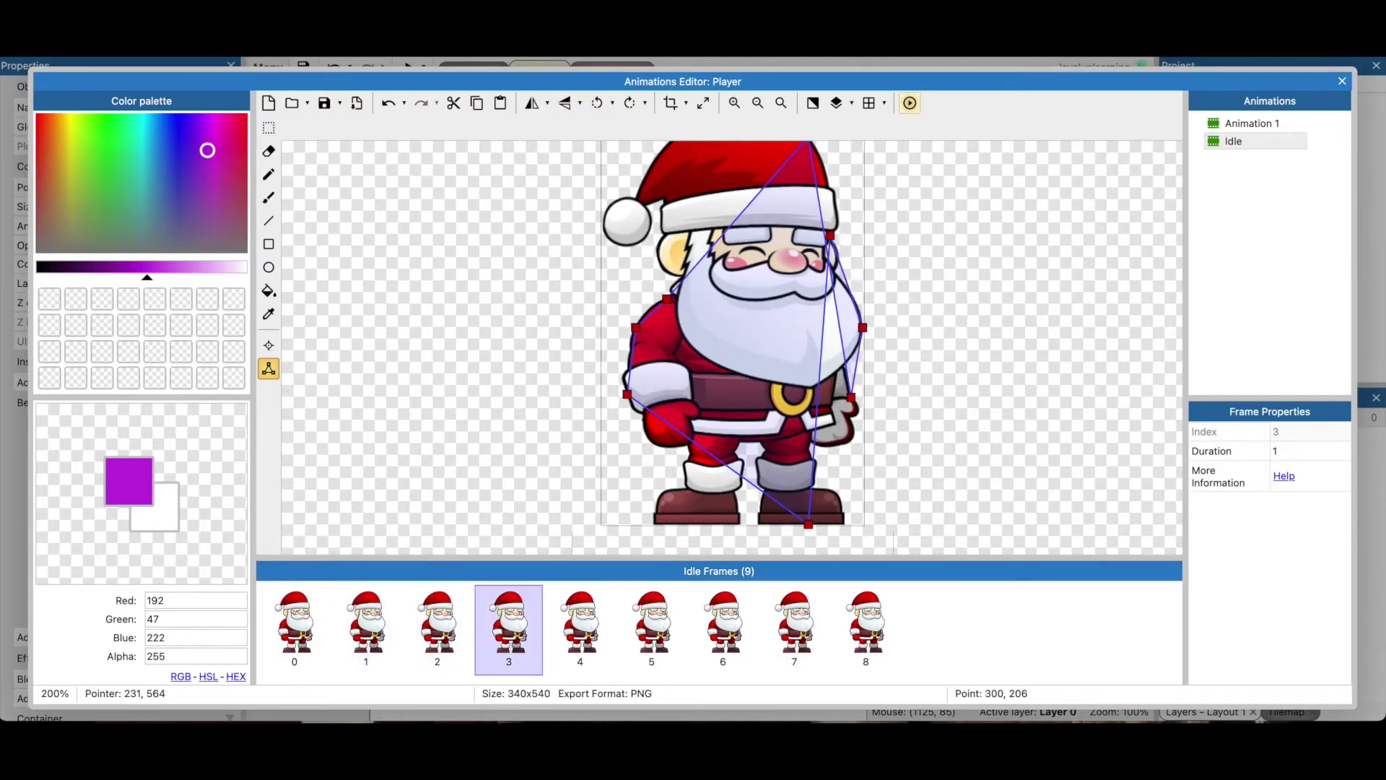
click(580, 628)
click(651, 628)
click(722, 628)
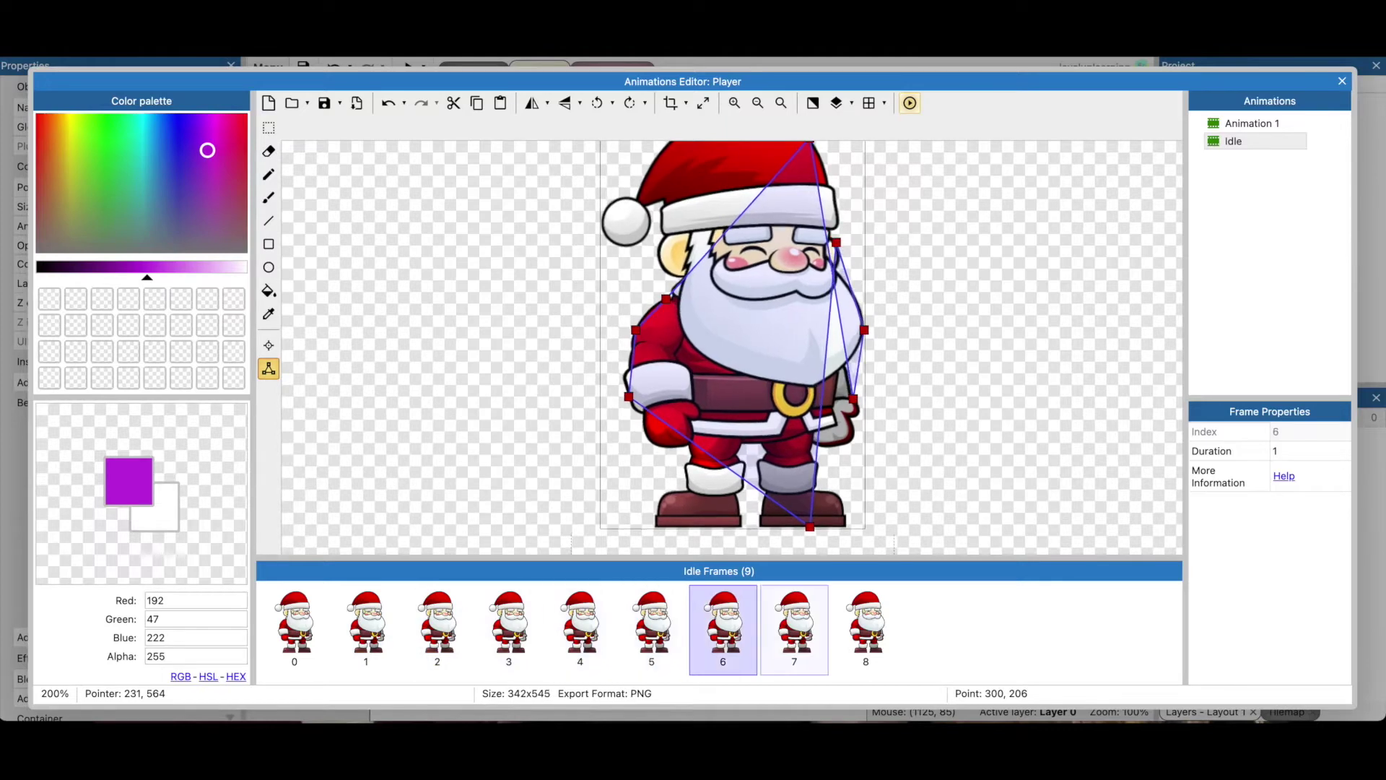
click(794, 628)
click(866, 628)
click(294, 628)
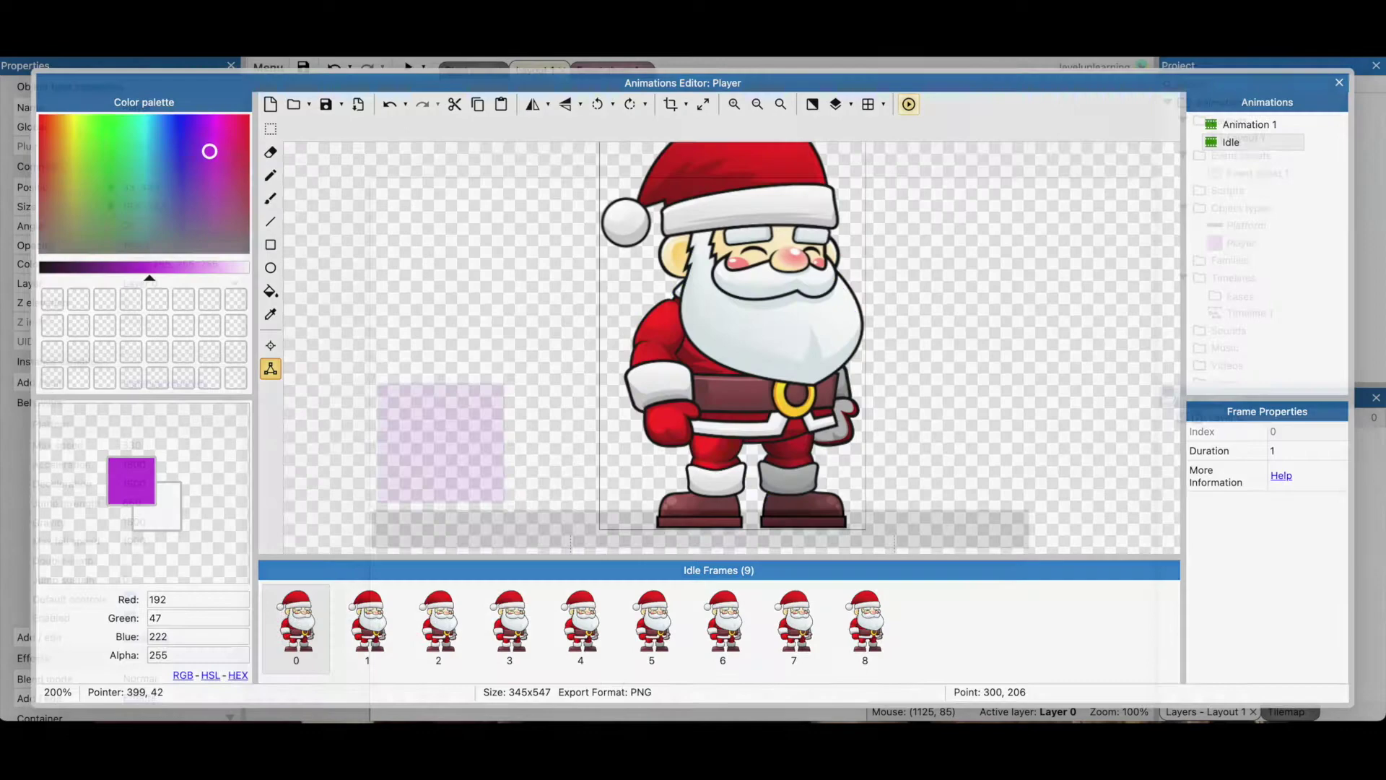
click(1342, 81)
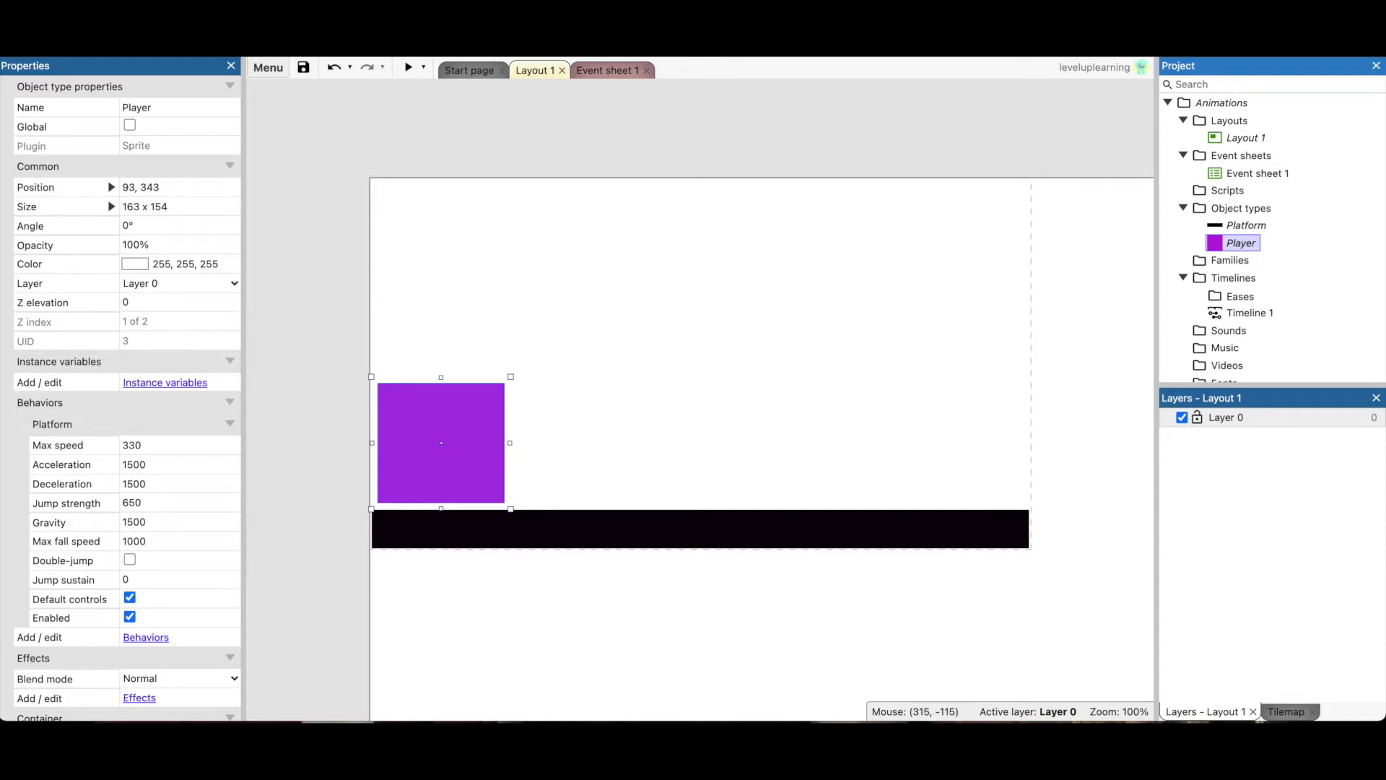
Start a new event in Event sheet 1 with a condition based on the Player object
click(606, 70)
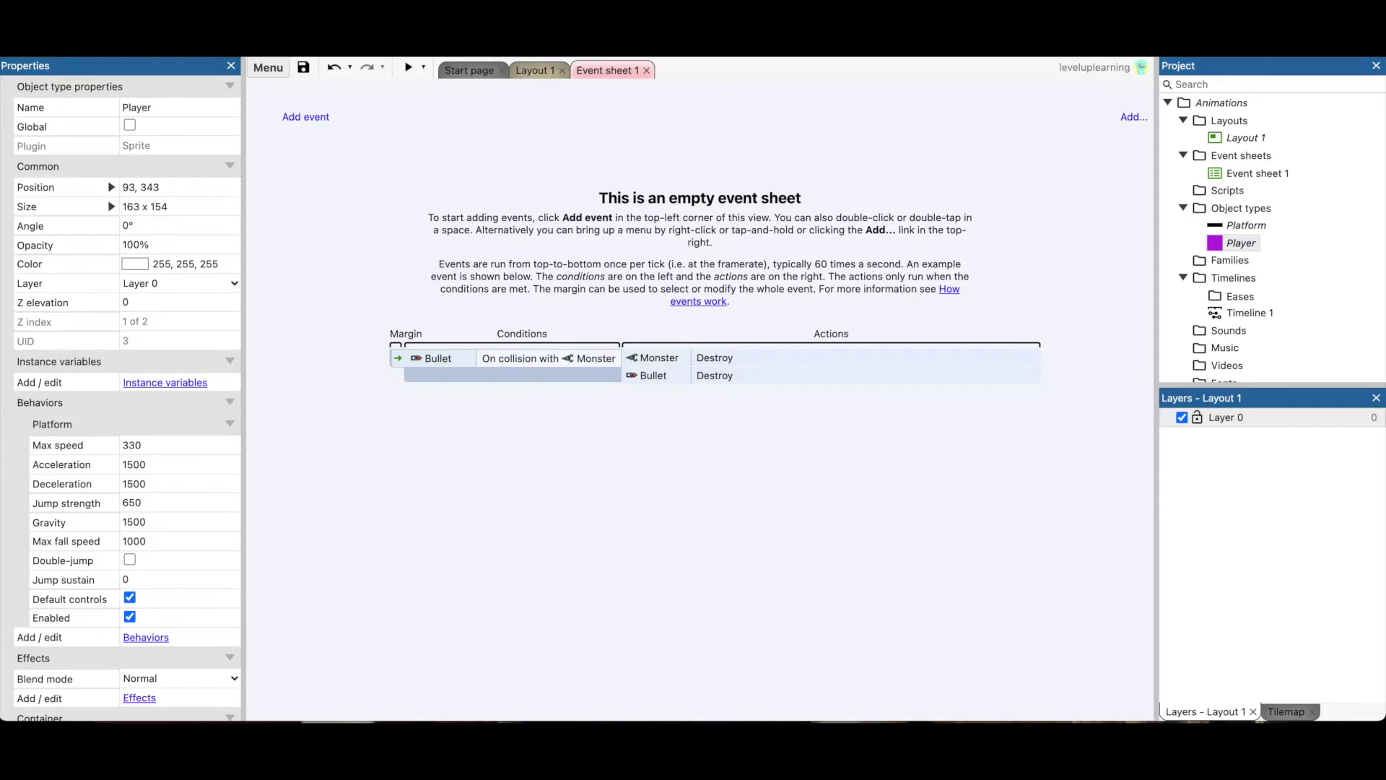
key(e)
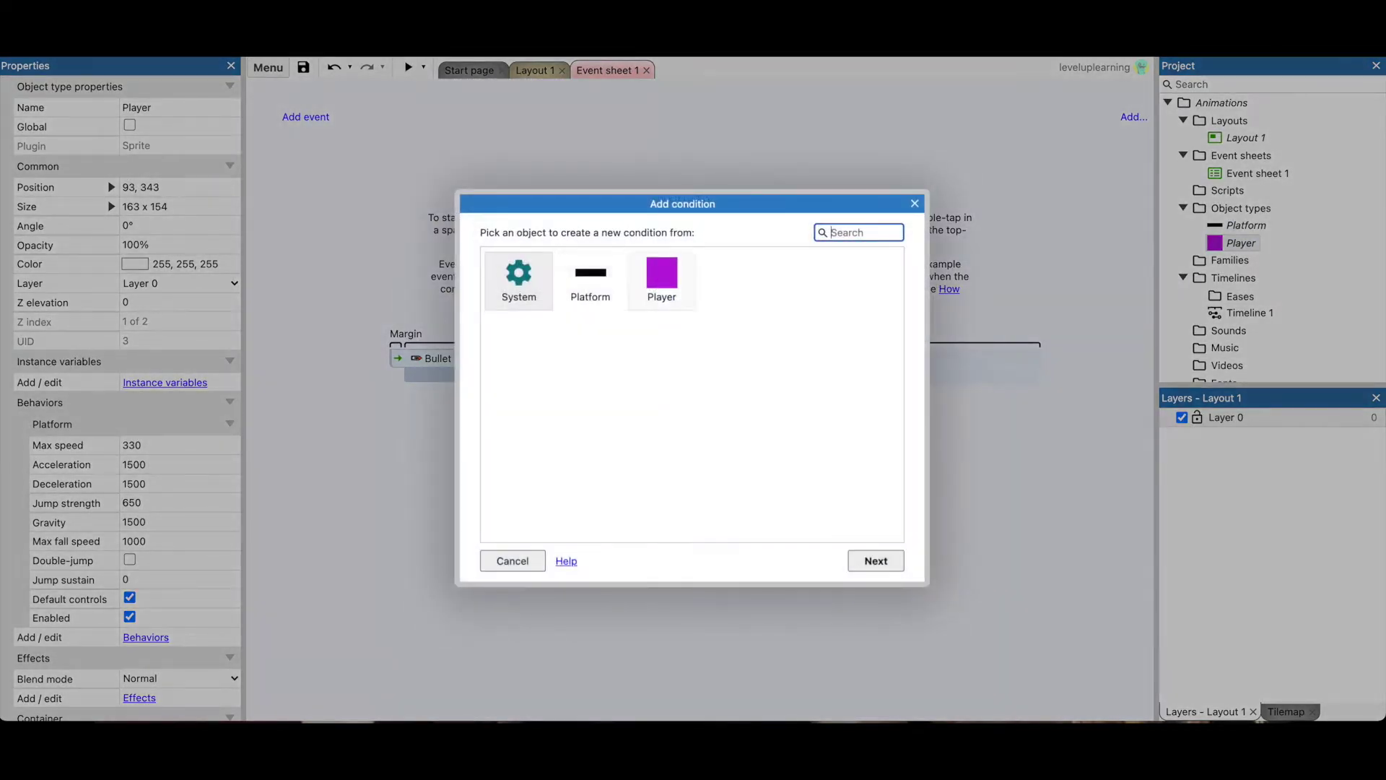
click(661, 280)
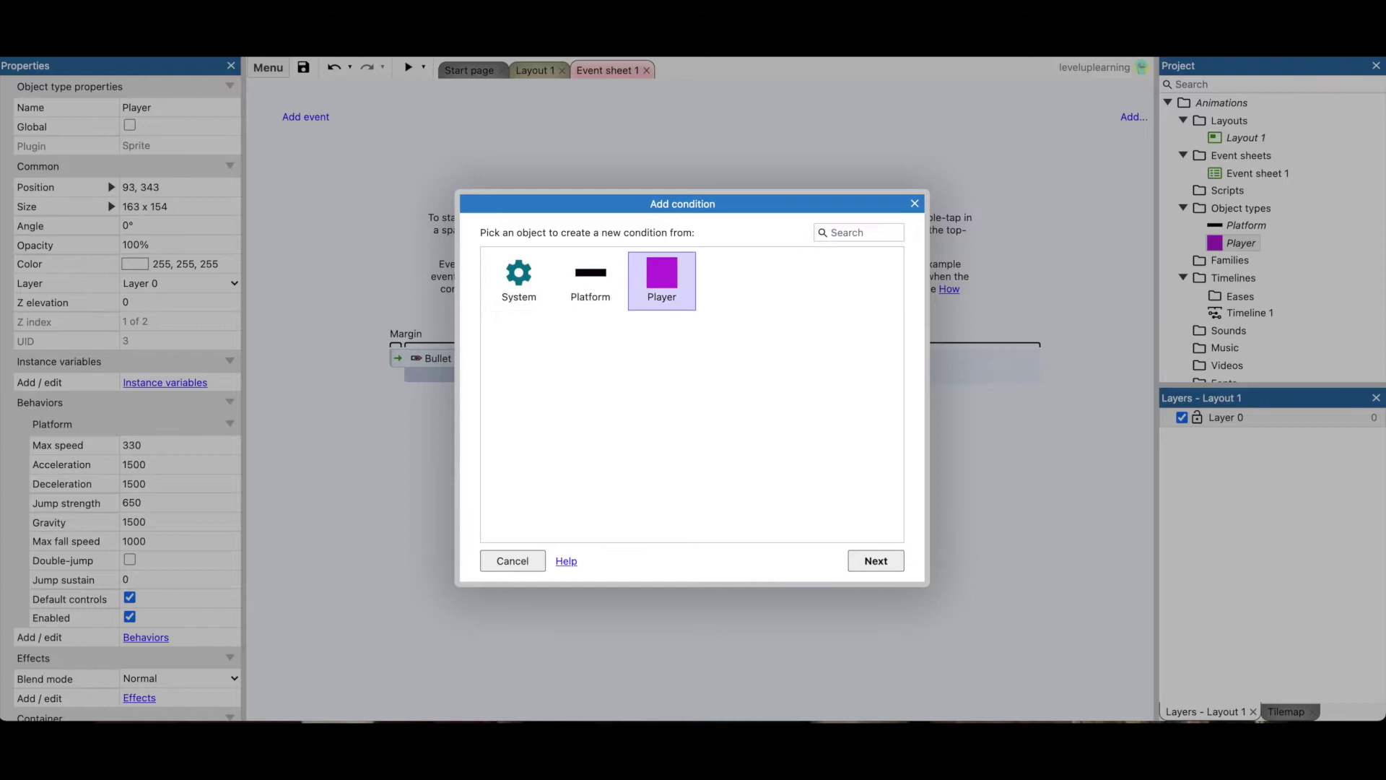
click(875, 560)
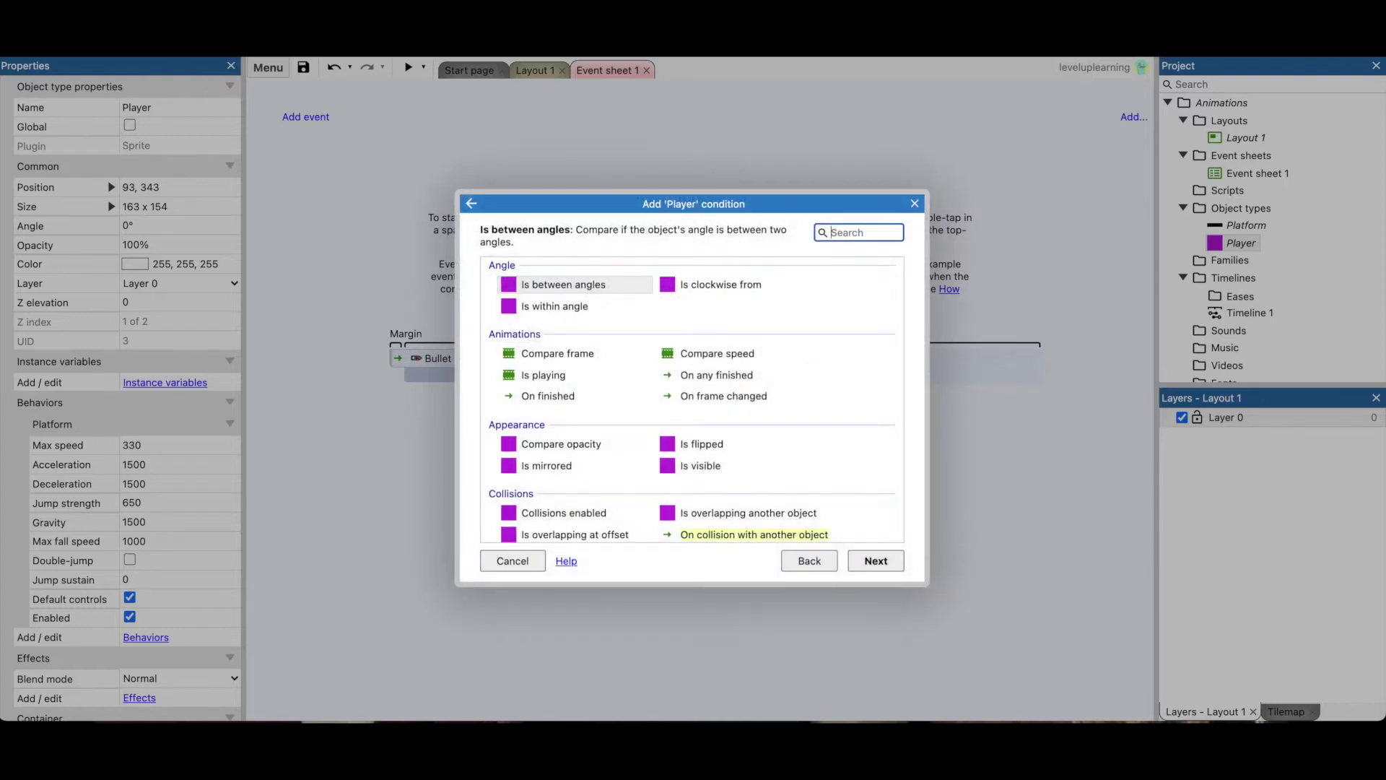
text(is no)
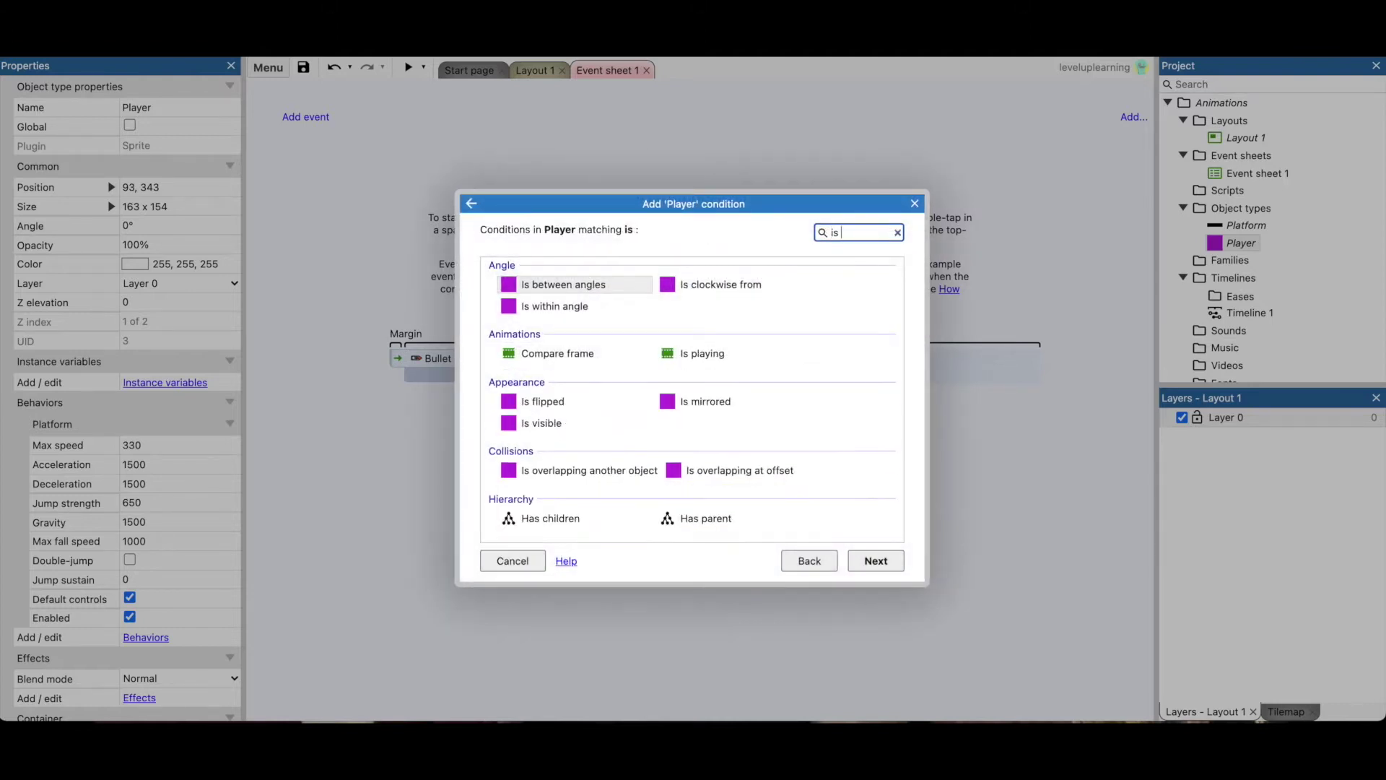
key(BackSpace)
key(BackSpace)
key(BackSpace)
key(BackSpace)
key(BackSpace)
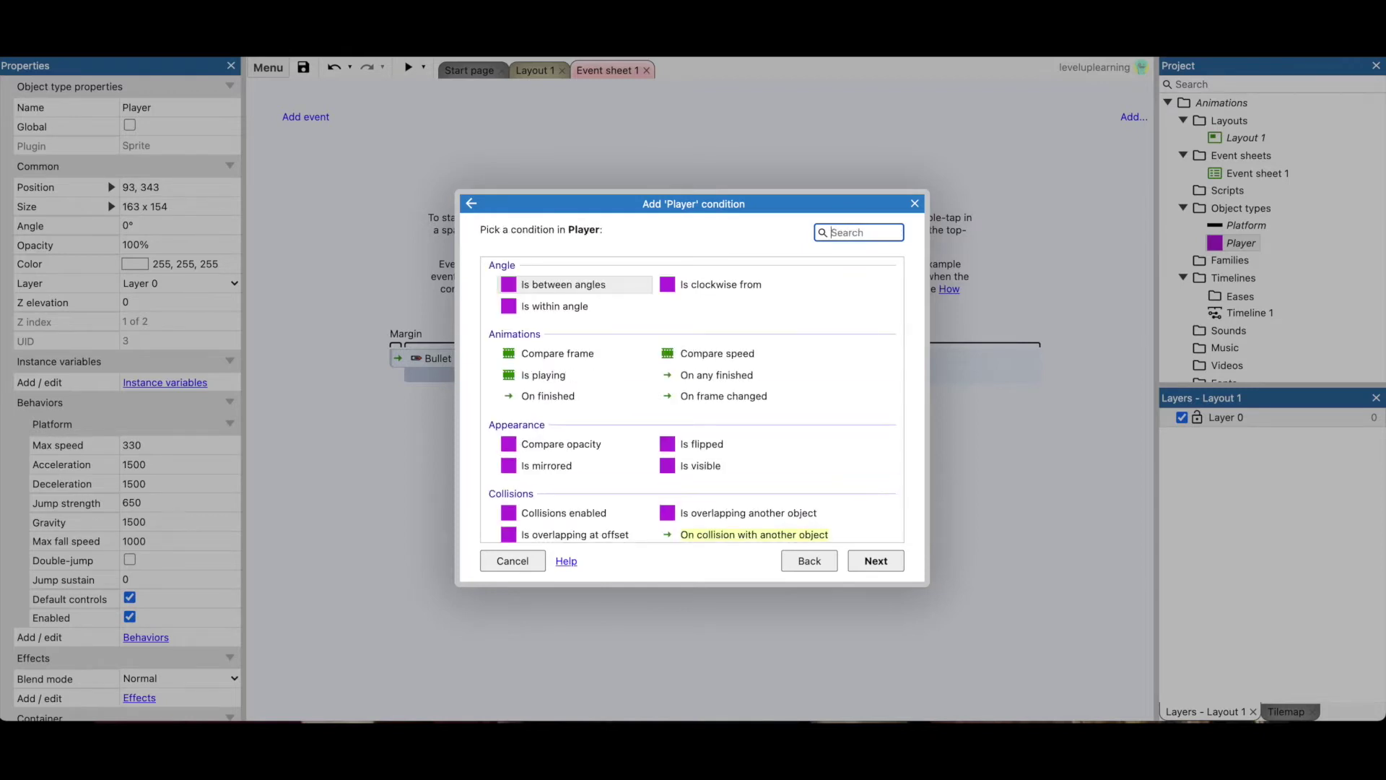
Find the Platform behavior's Is moving condition and add it to the new Player event
text(is mo)
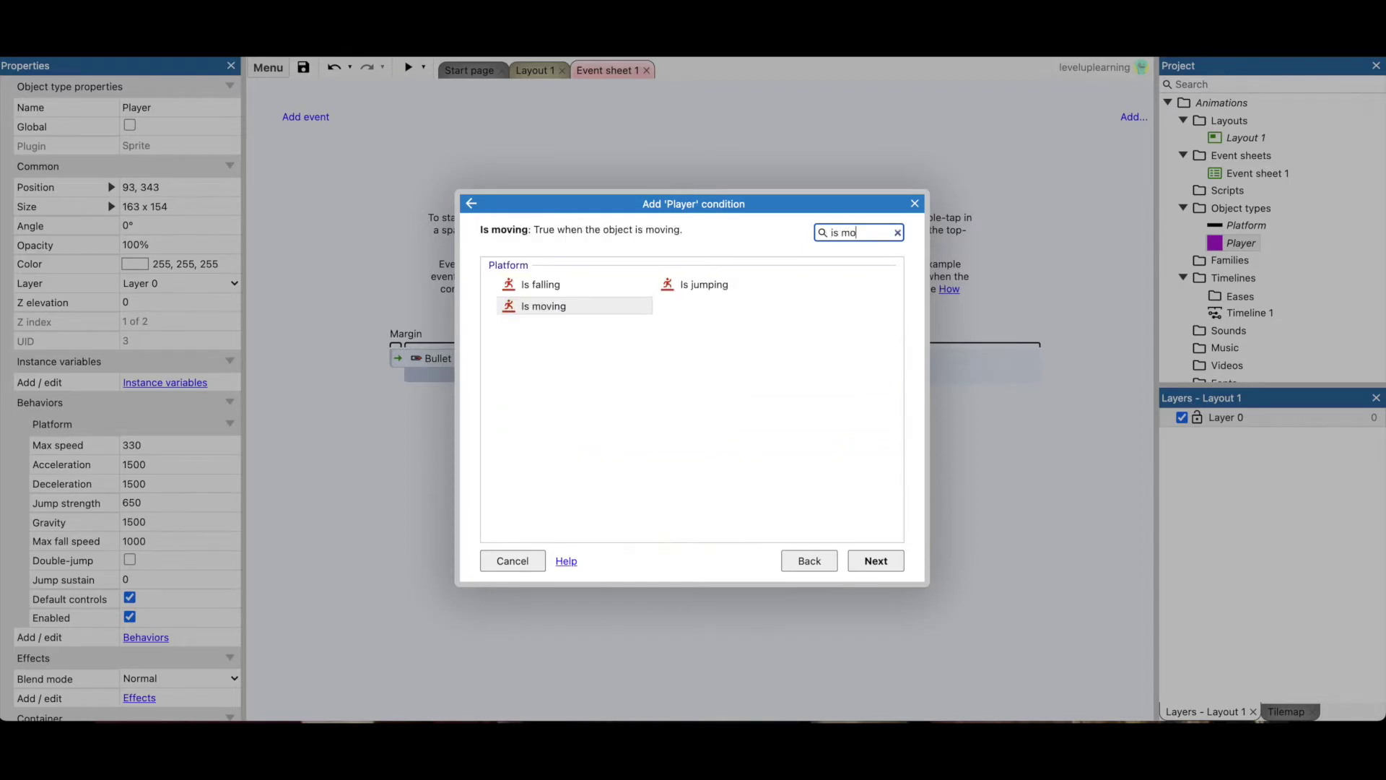
click(573, 306)
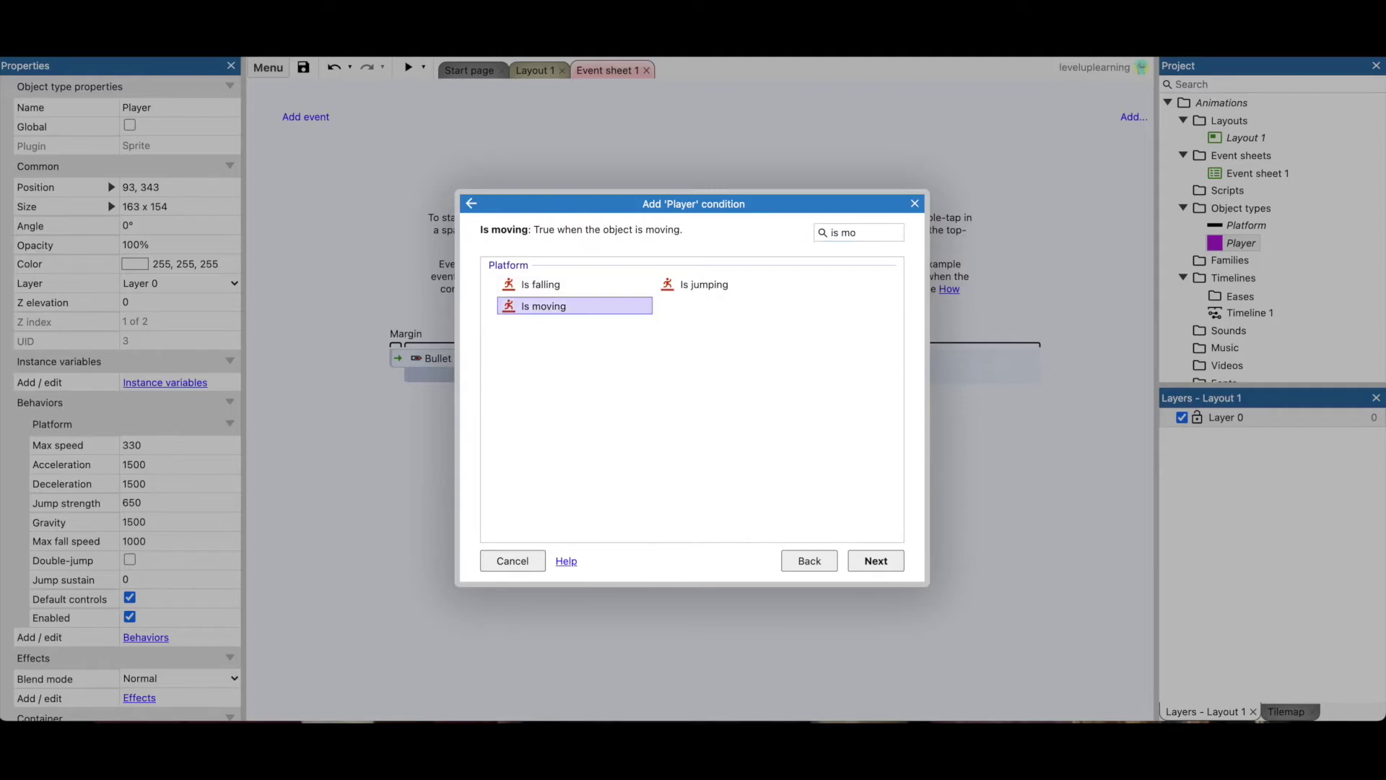
click(874, 560)
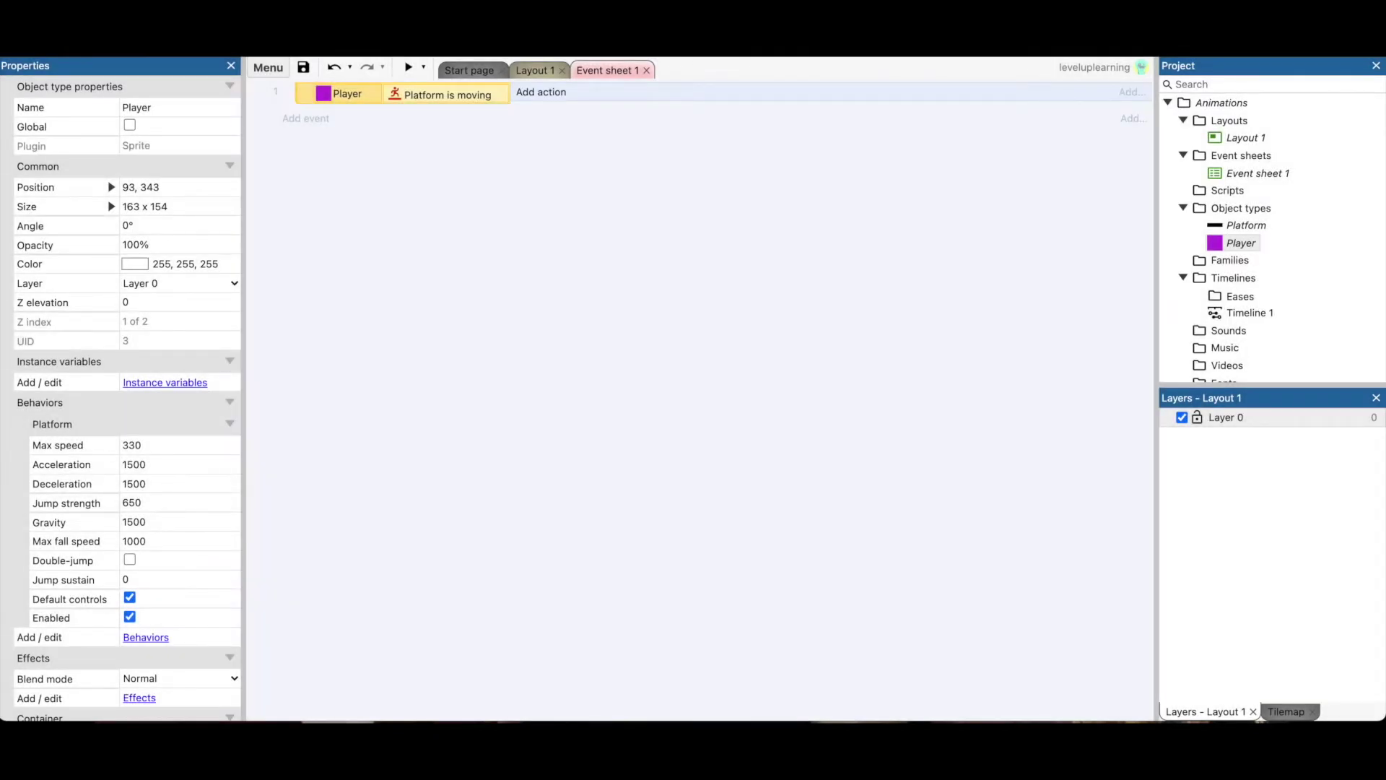
Add a Player action to the event that sets the animation to "Idle" from the beginning
click(541, 93)
click(661, 280)
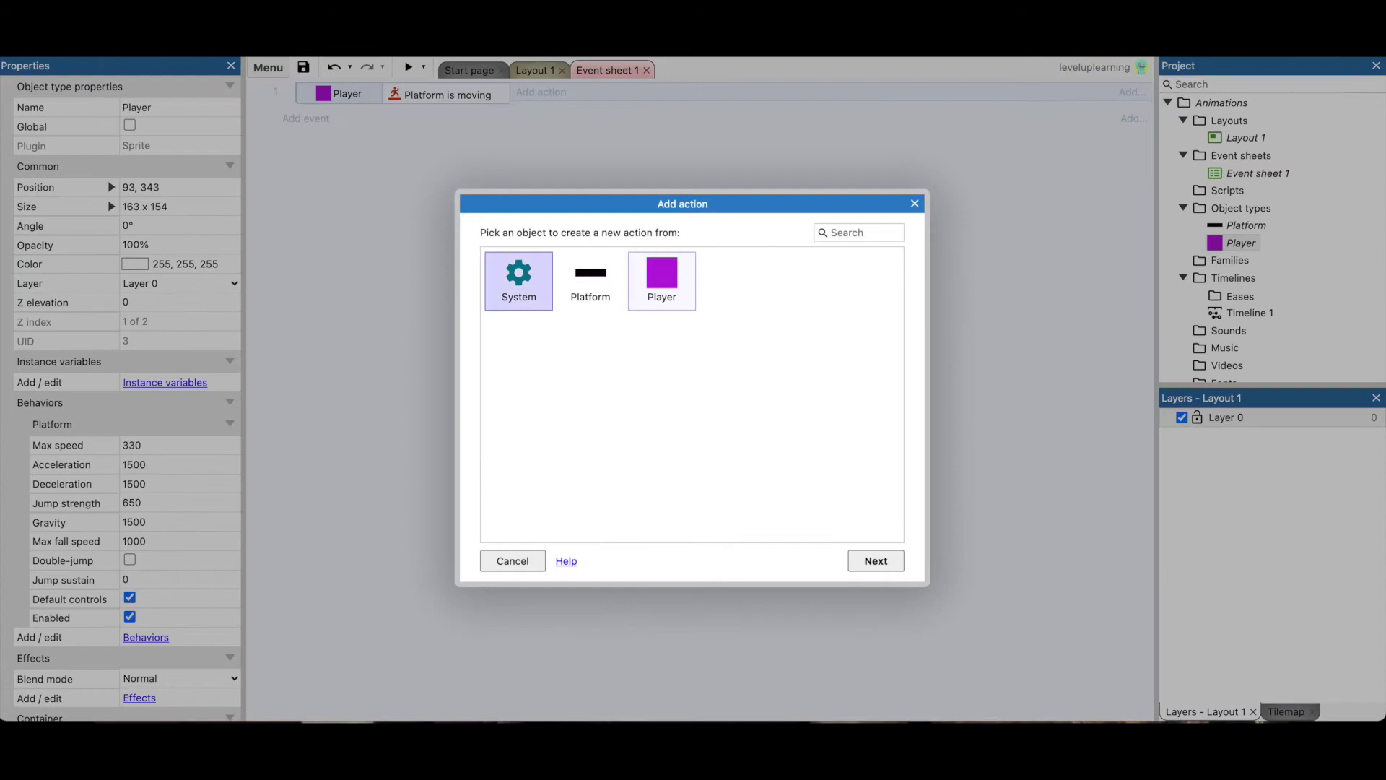
click(875, 560)
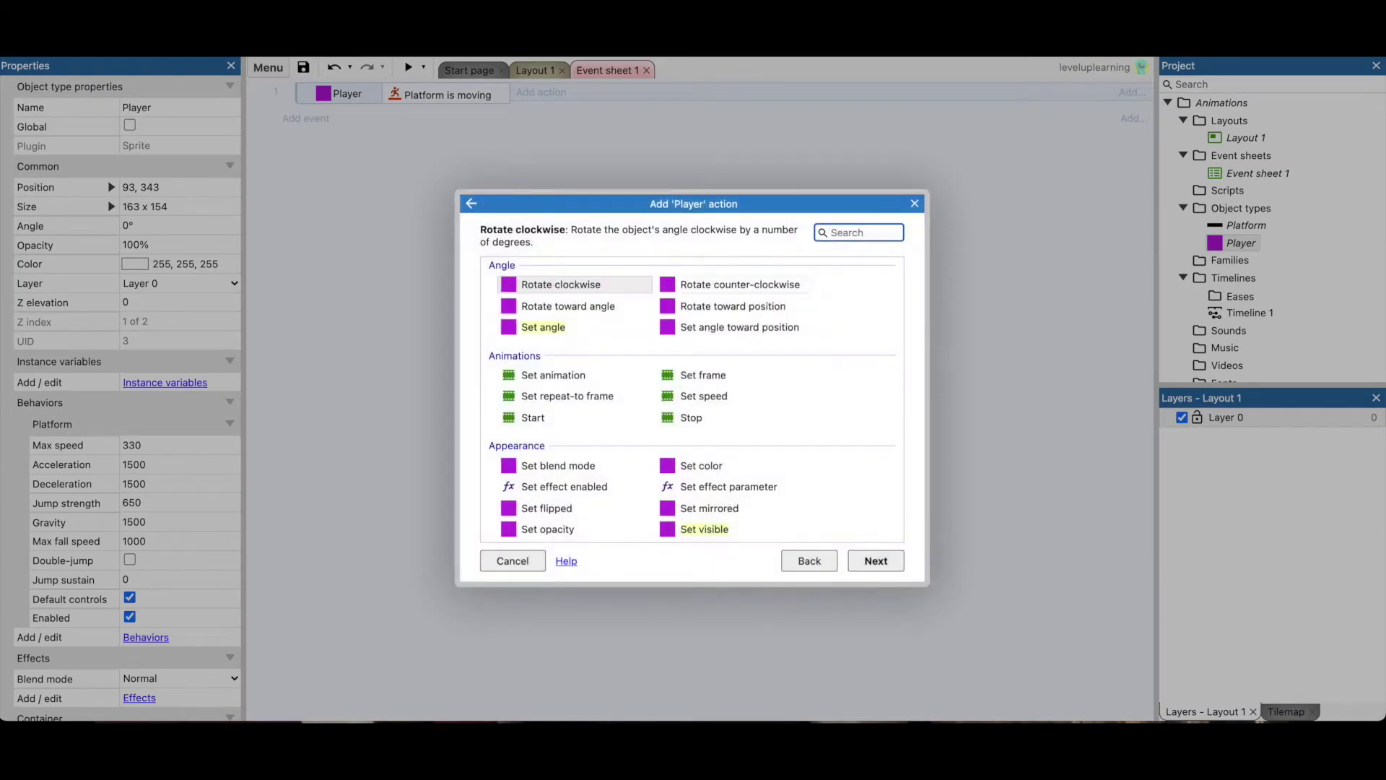
text(set)
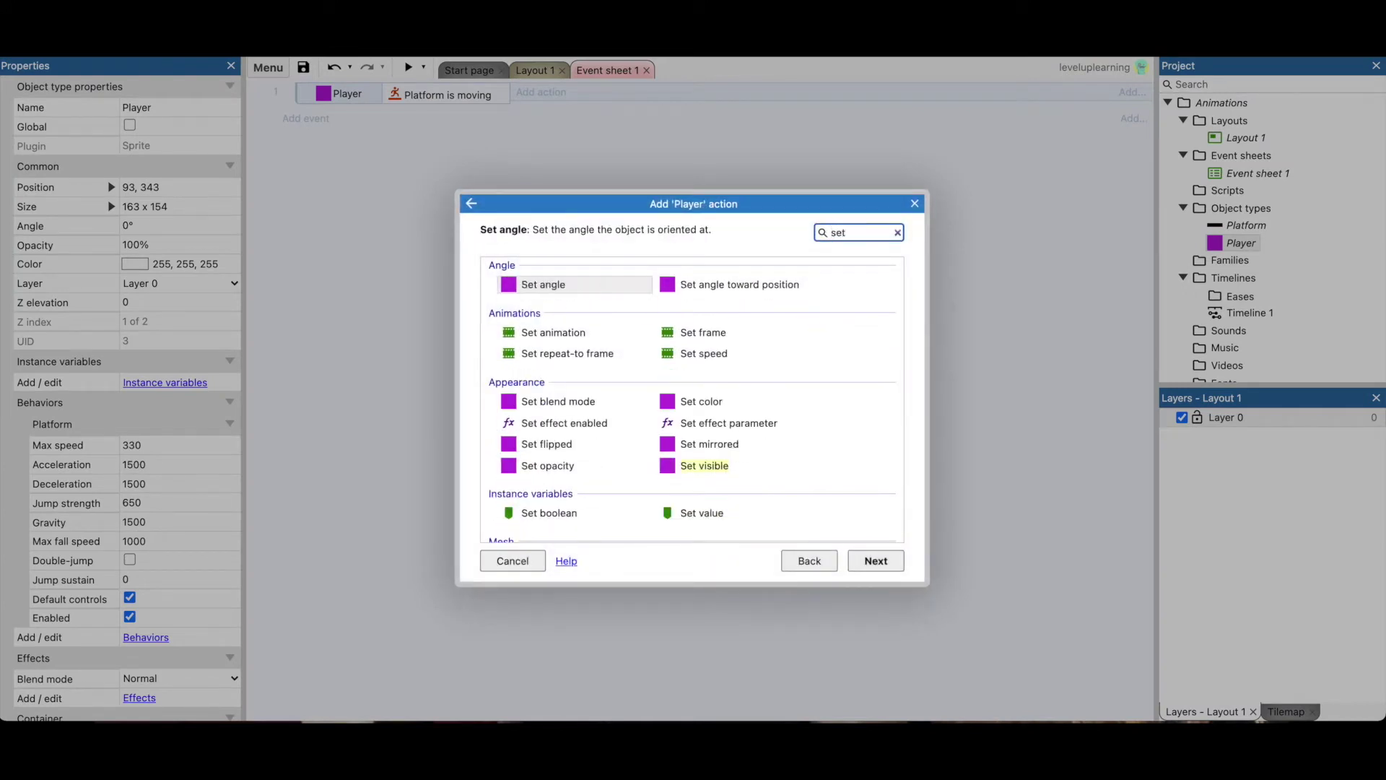
key(Tab)
key(Down)
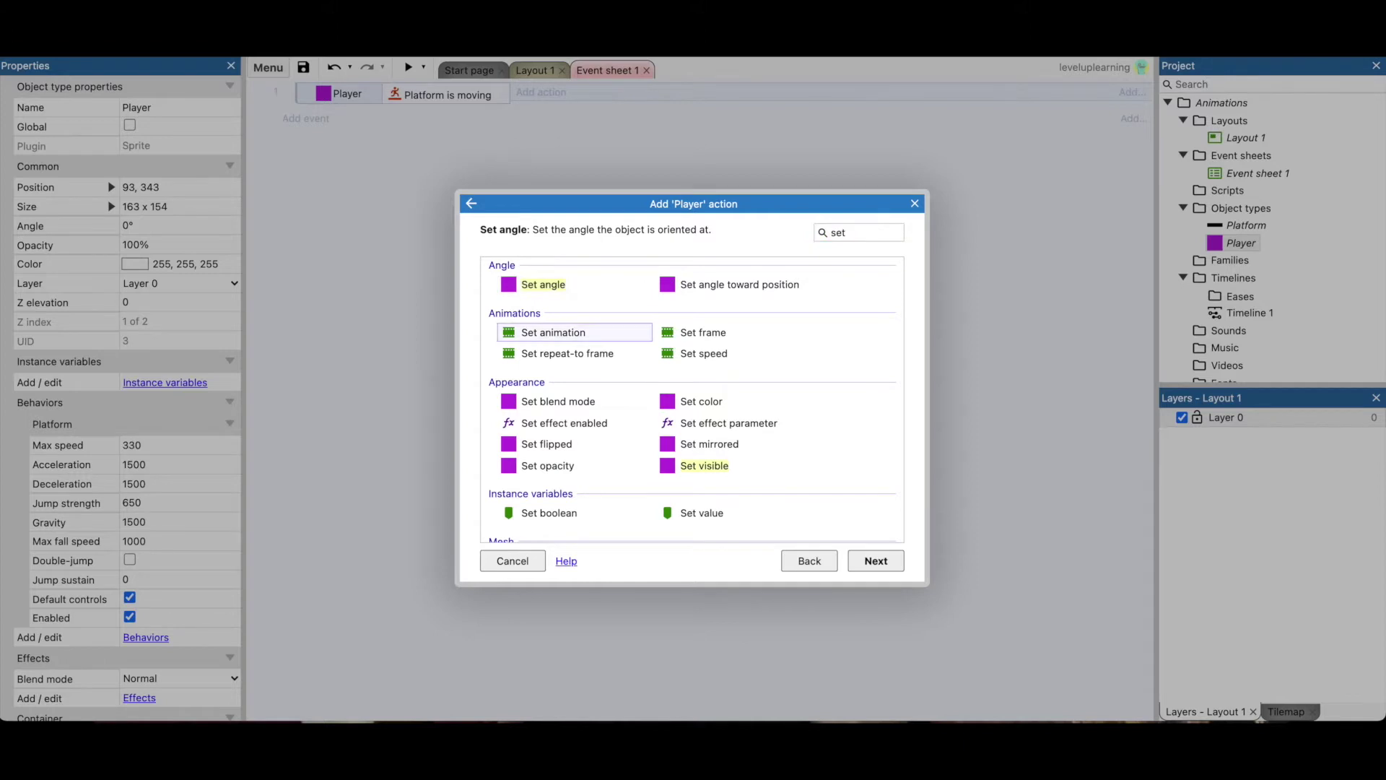
key(Return)
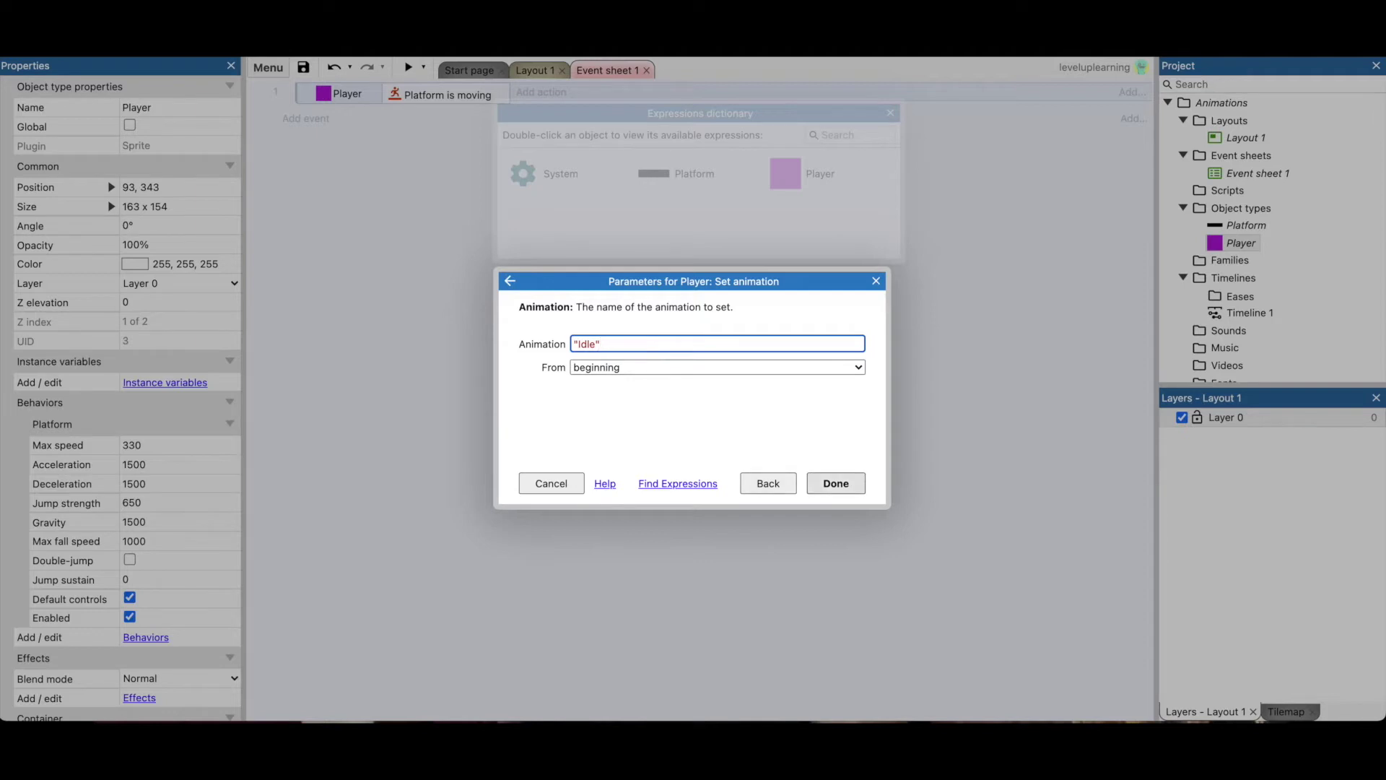
click(836, 483)
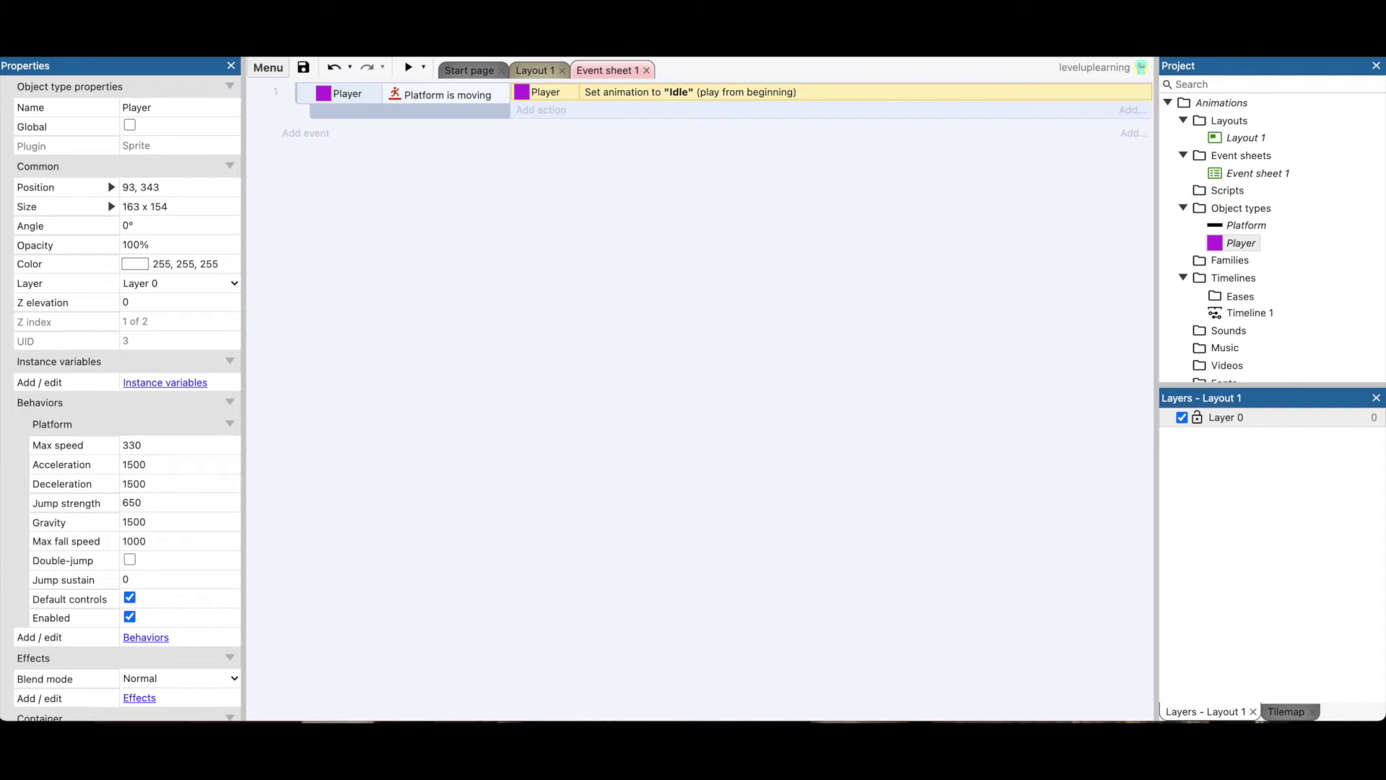
Invert the event's Platform is moving condition so the Idle action applies when the Player is not moving
right_click(428, 98)
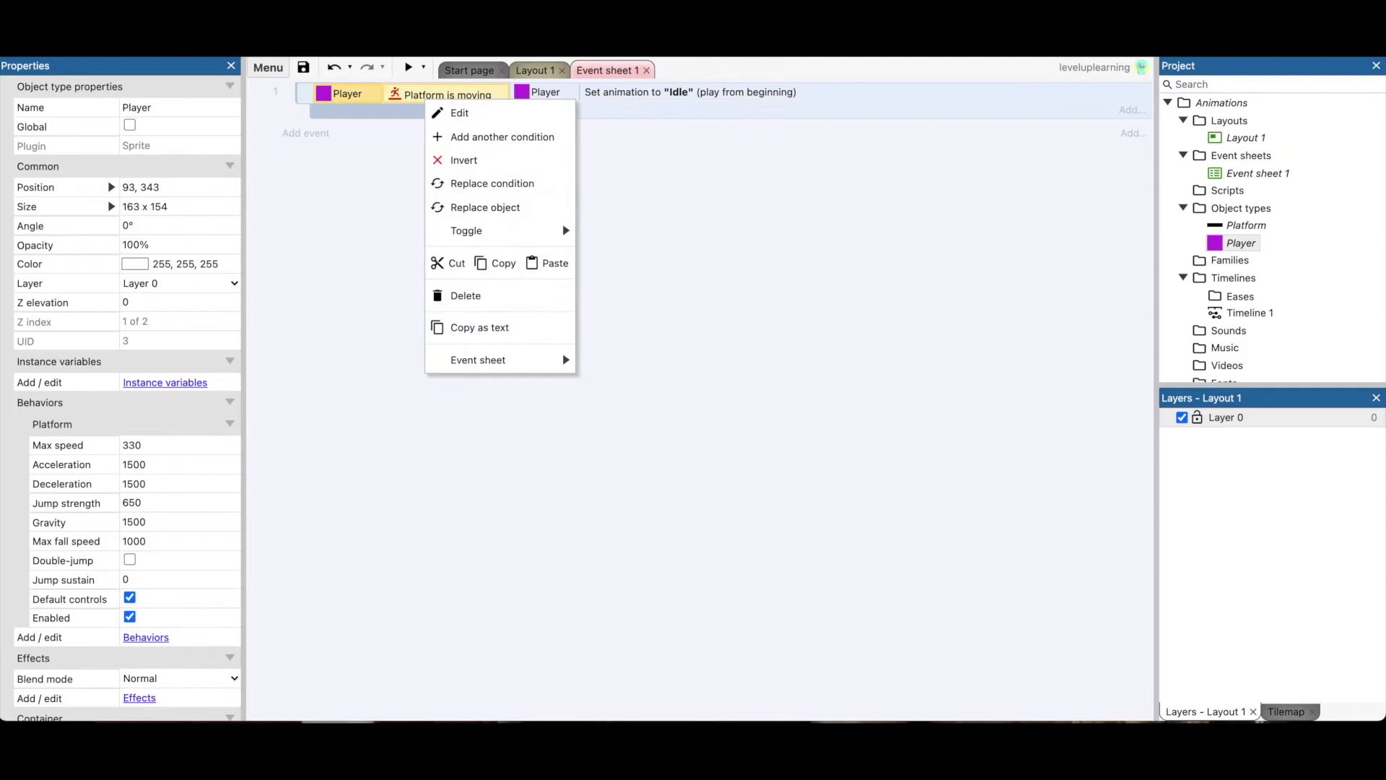
click(464, 160)
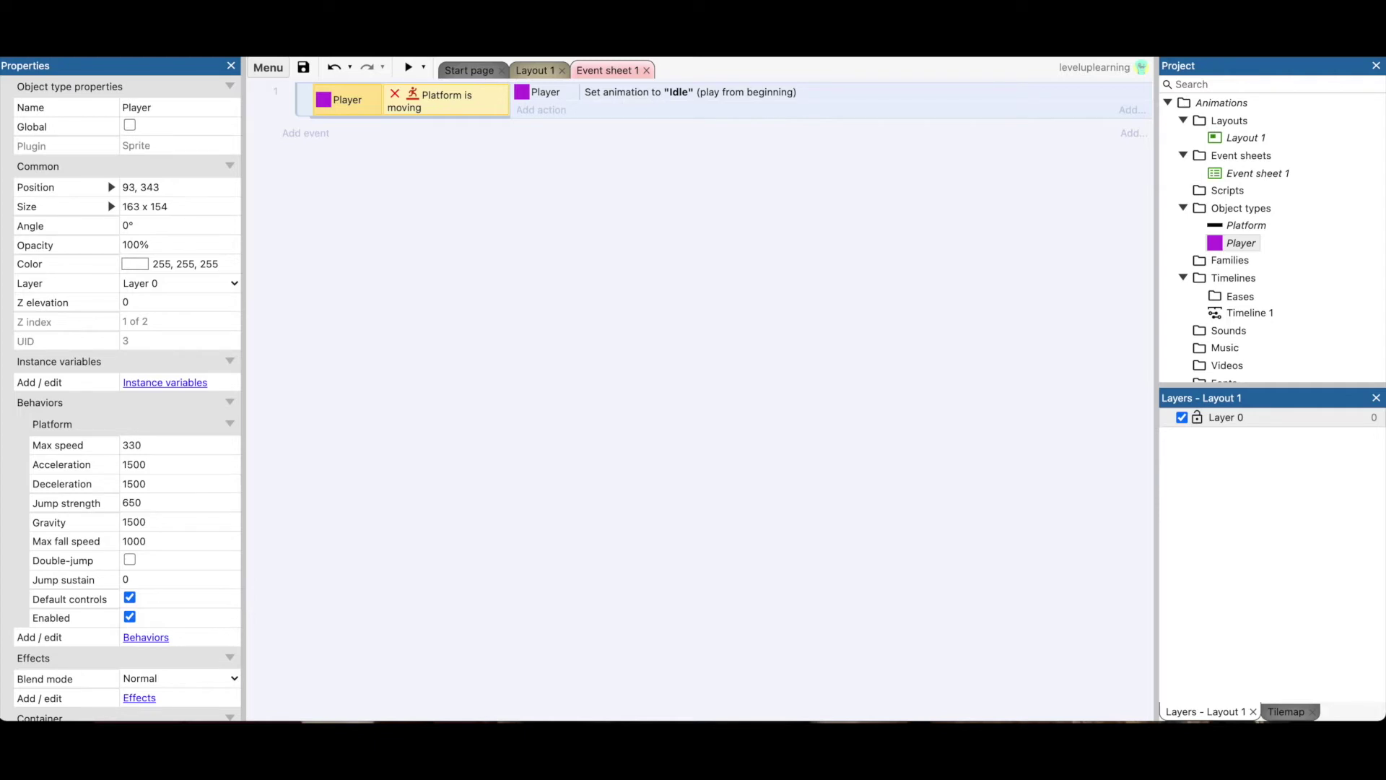
key(Escape)
Run a preview of Layout 1 and move the Player above the middle of the platform, to about 470, 200
click(535, 70)
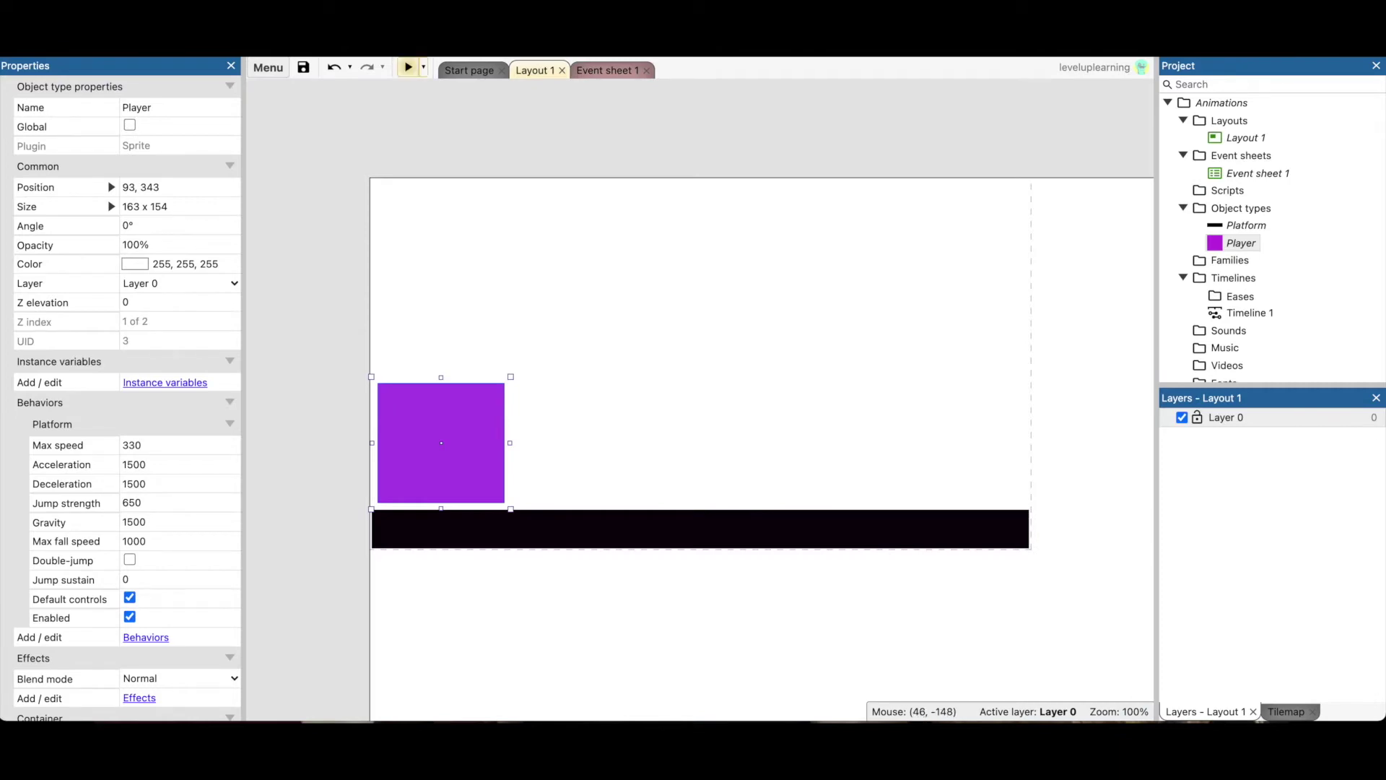
click(408, 67)
drag(457, 430, 749, 319)
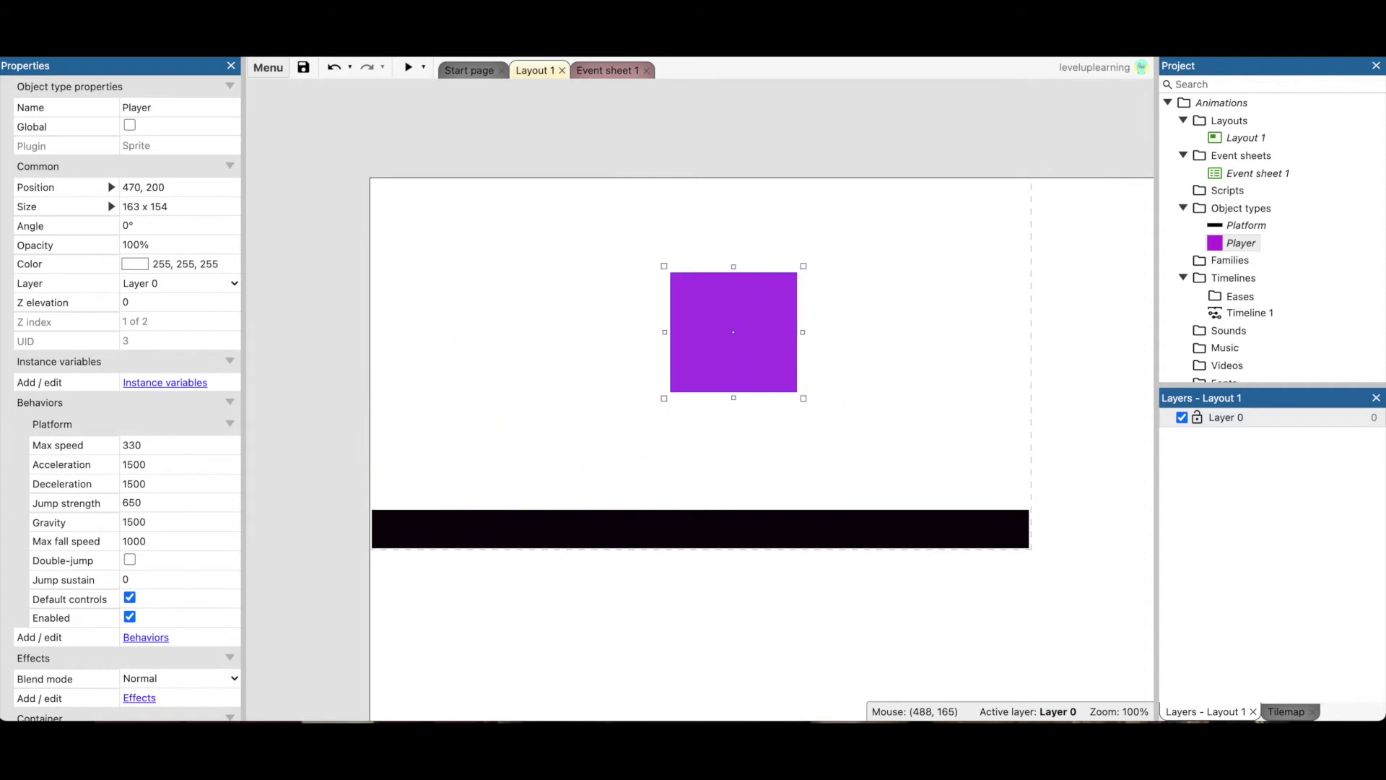
Preview the layout, test the character by walking it right and left, and close the preview
click(408, 68)
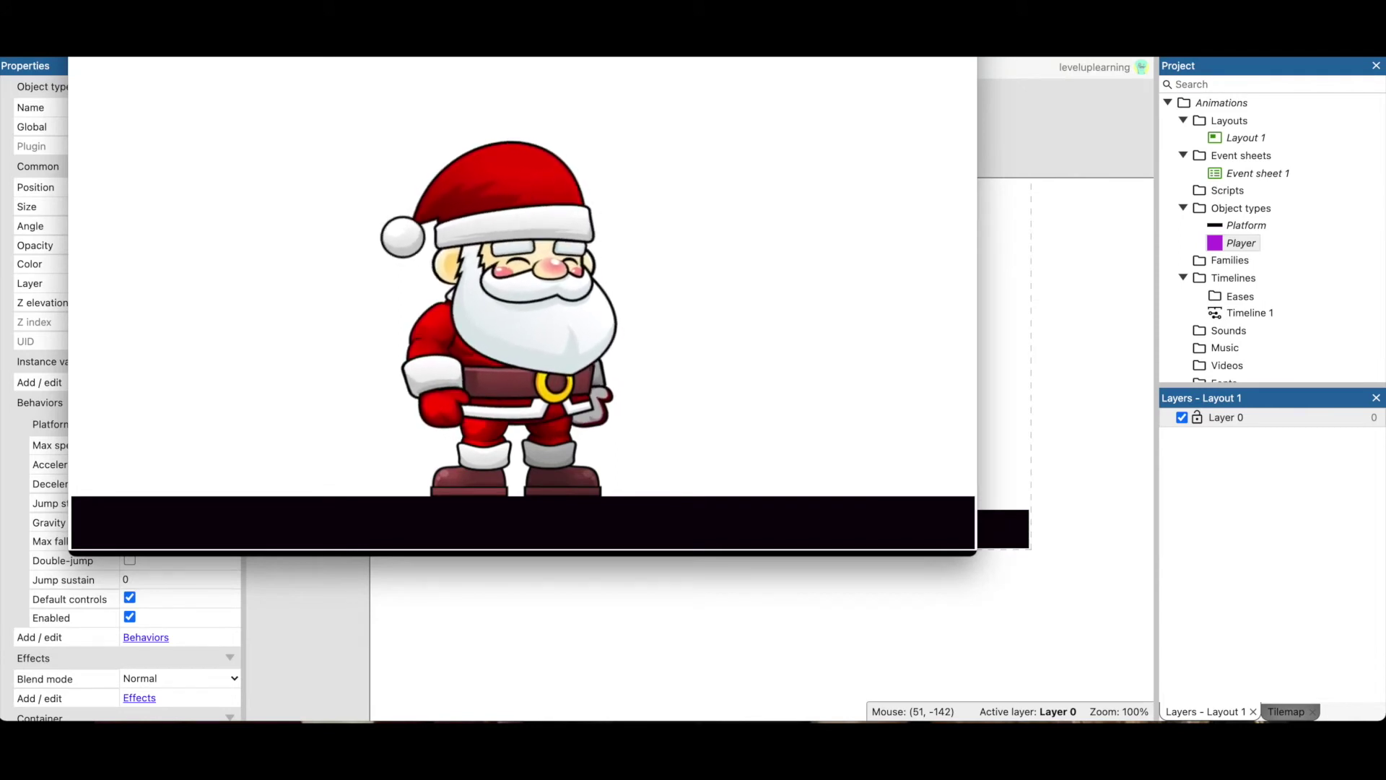
key(Right)
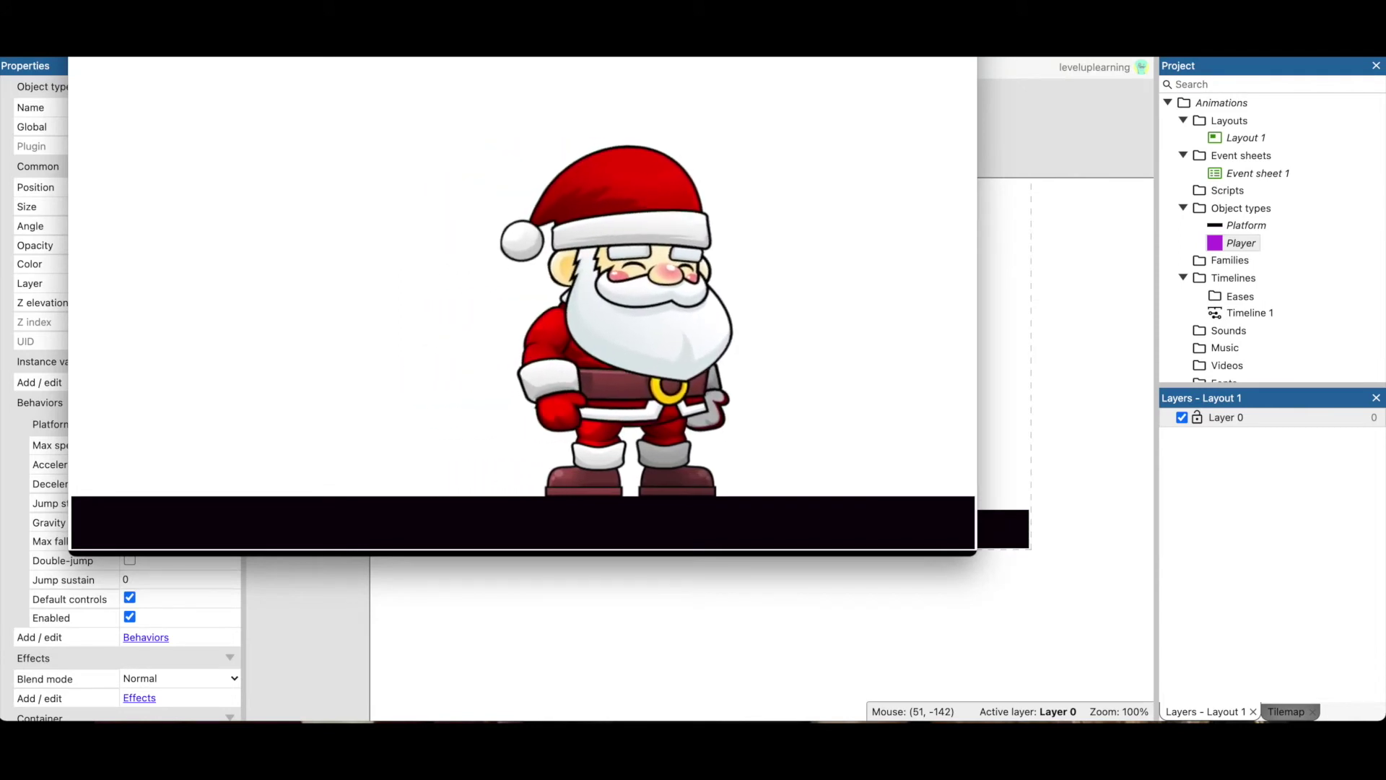
key(Left)
key(Left)
key(Right)
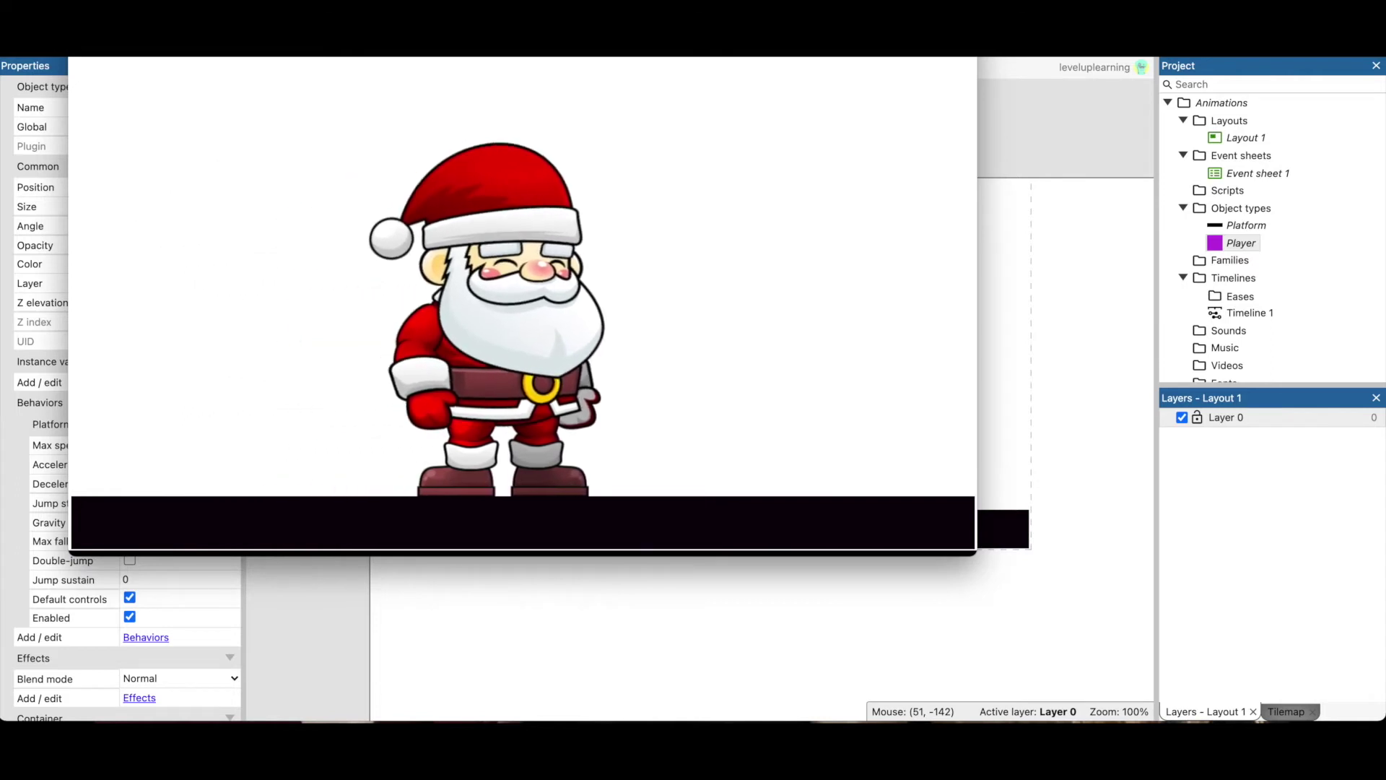
key(Left)
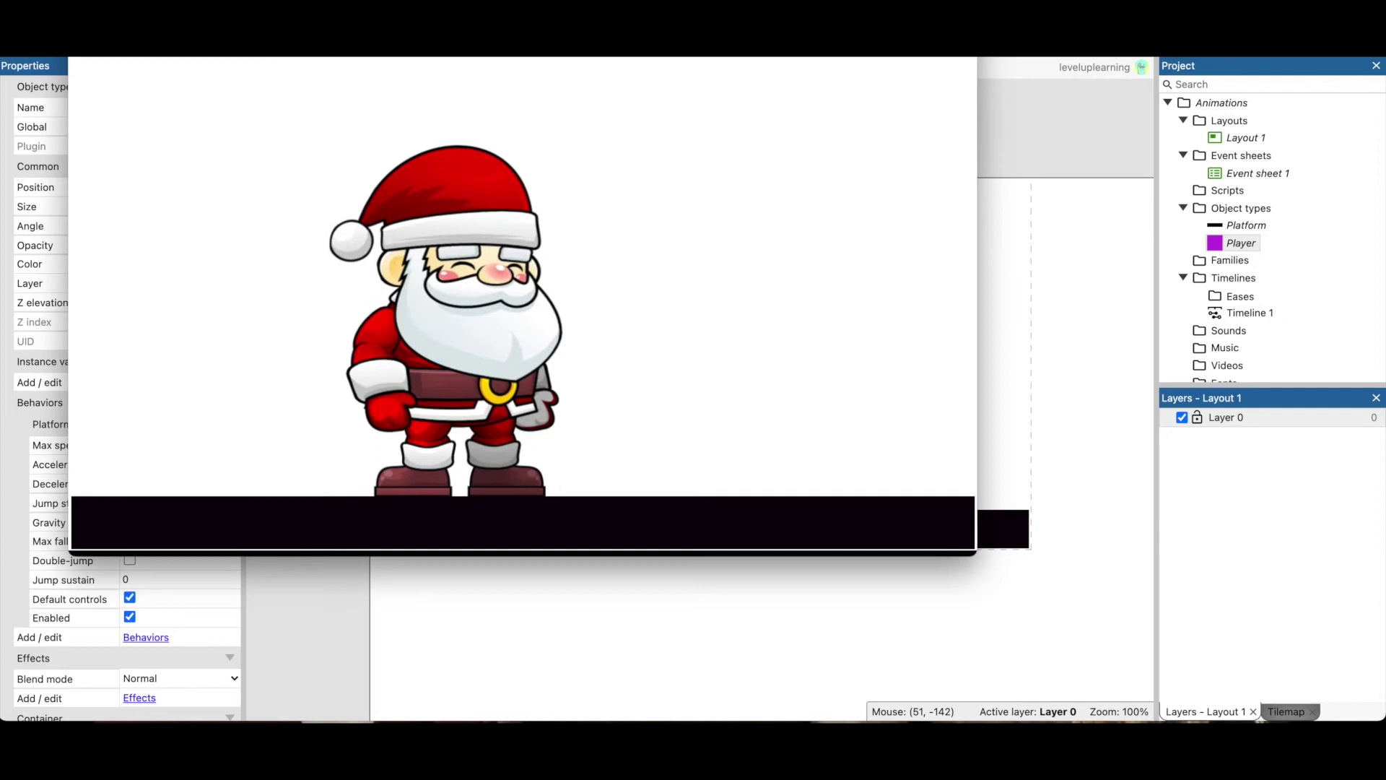
key(super+w)
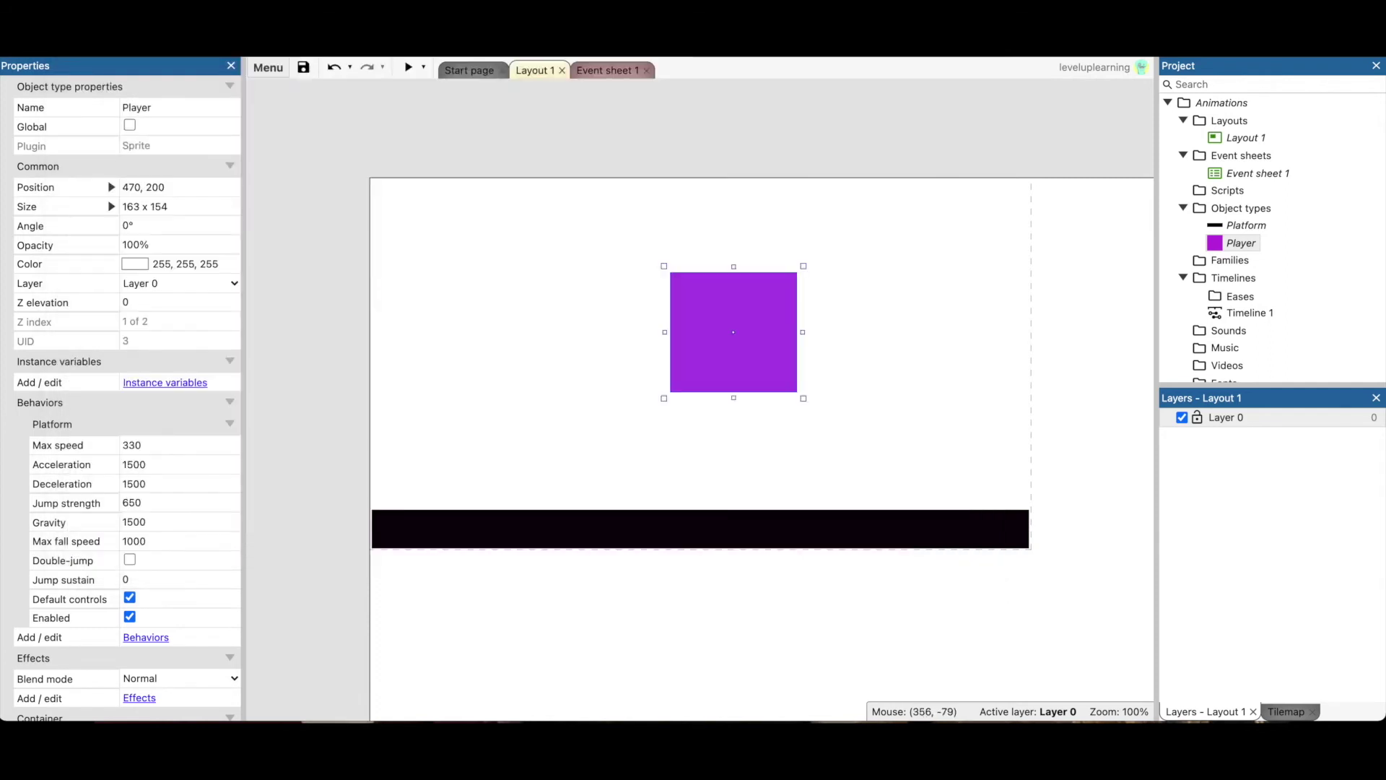
Duplicate the whole inverted Platform is moving event in Event sheet 1, including its Idle animation action
click(607, 70)
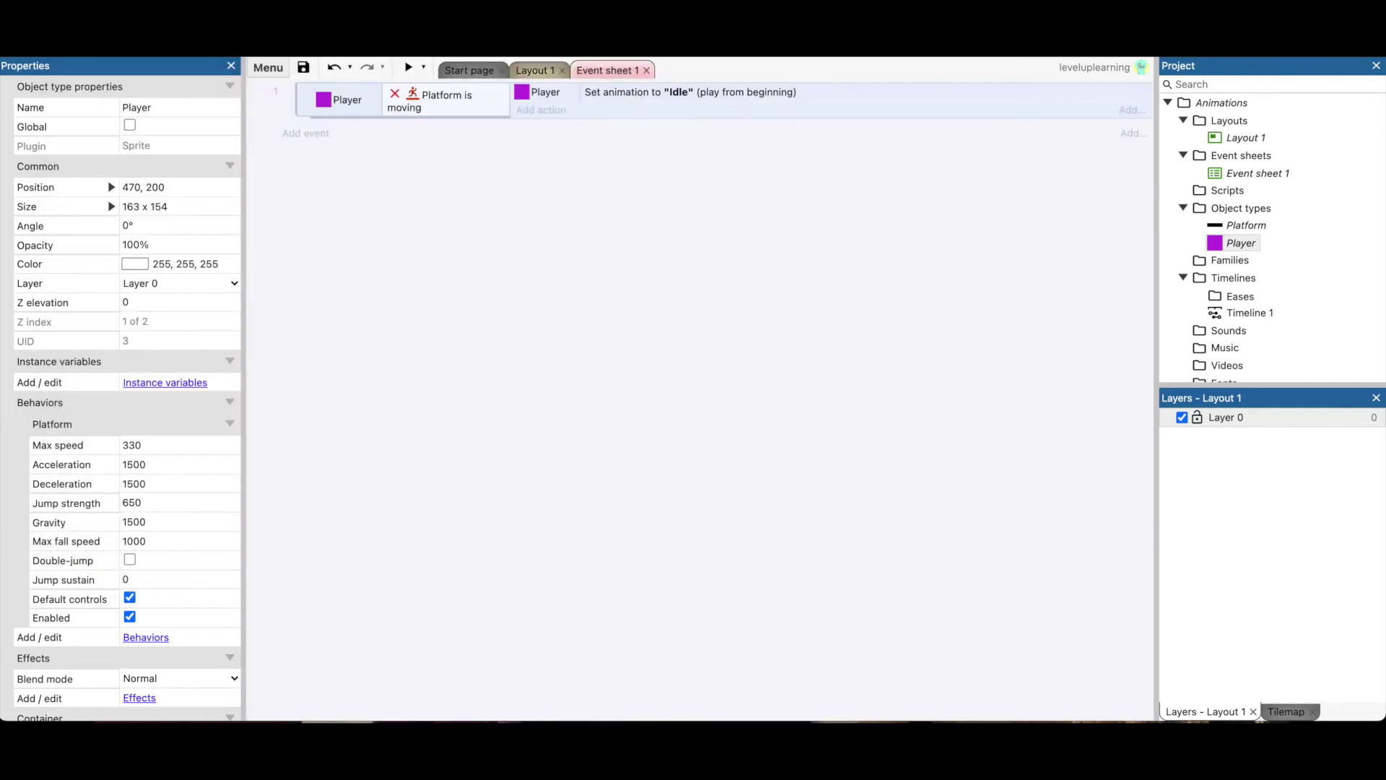
click(445, 99)
click(303, 100)
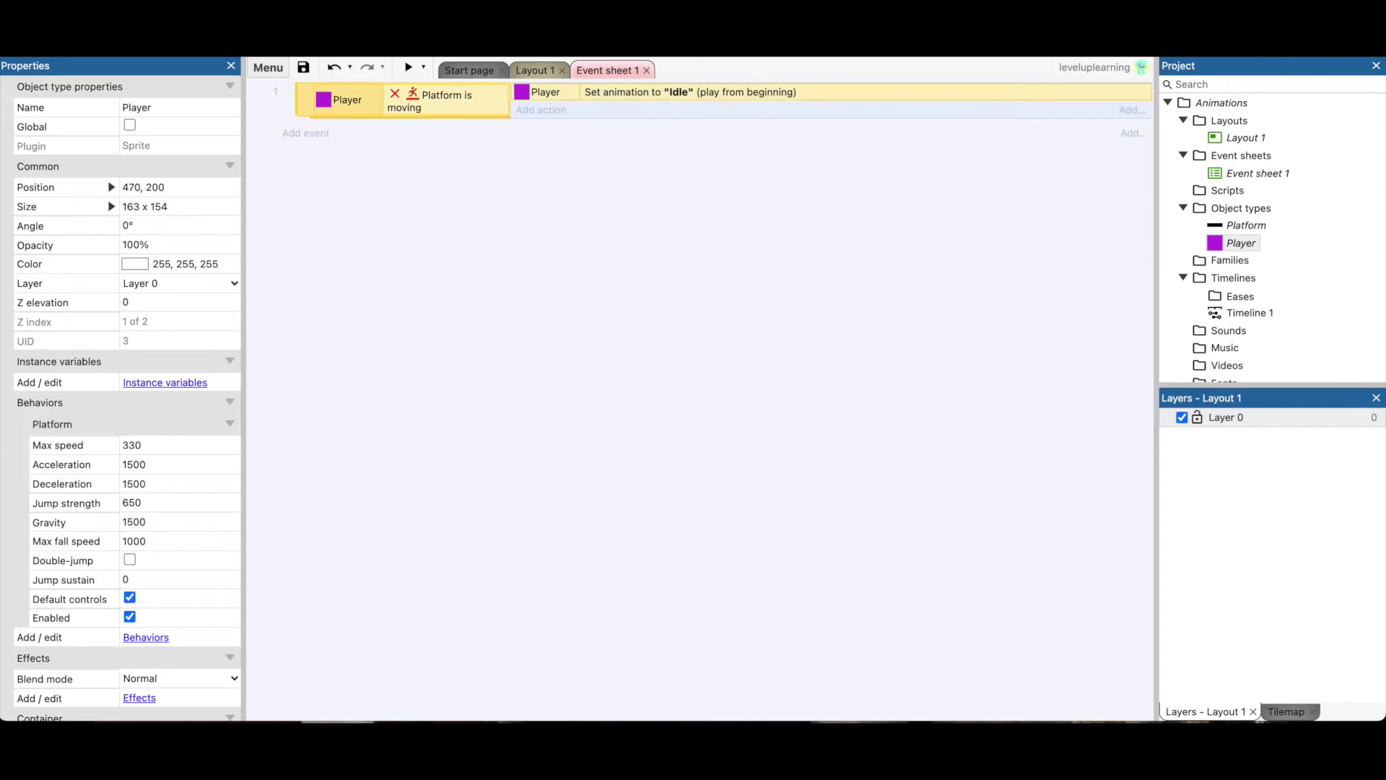
key(ctrl+v)
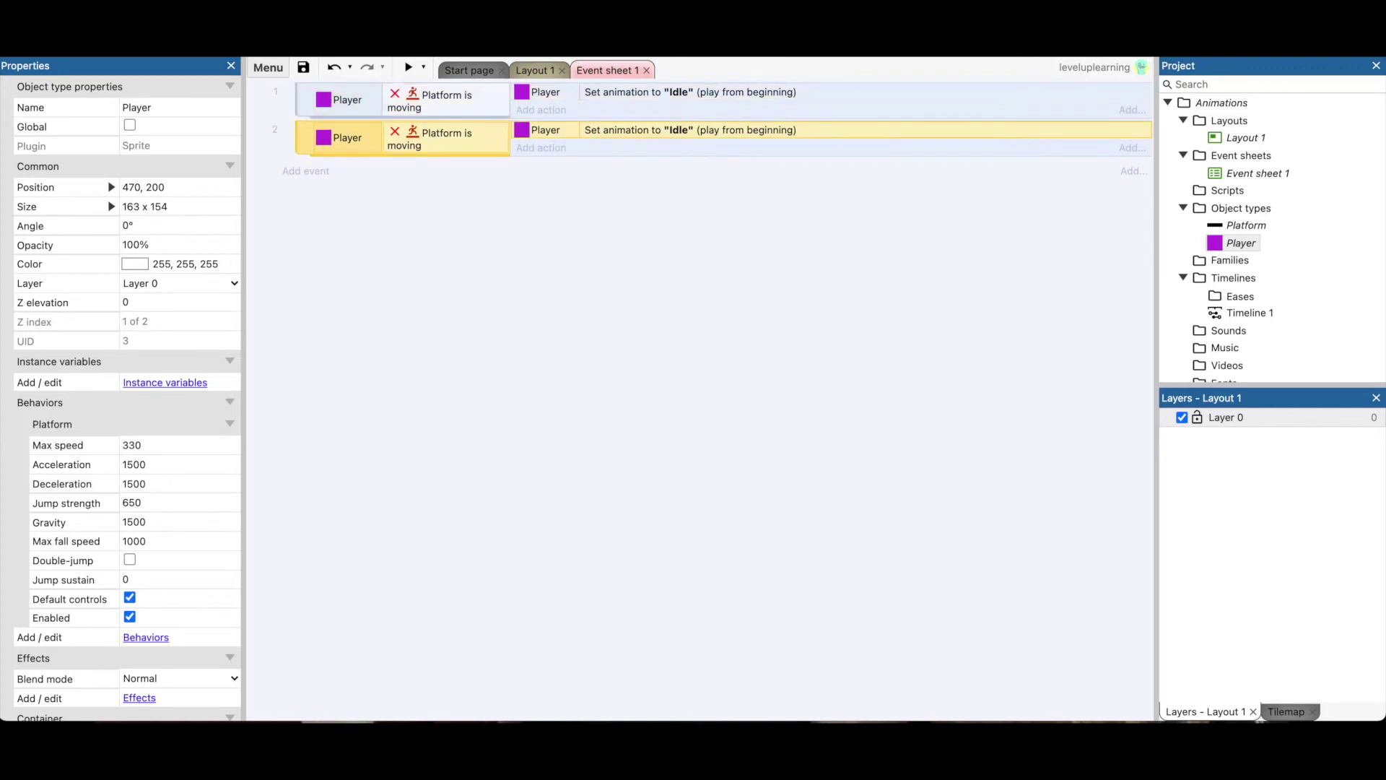
Change the second event's condition to a non-inverted Platform Is moving for the Player
key(Escape)
double_click(446, 137)
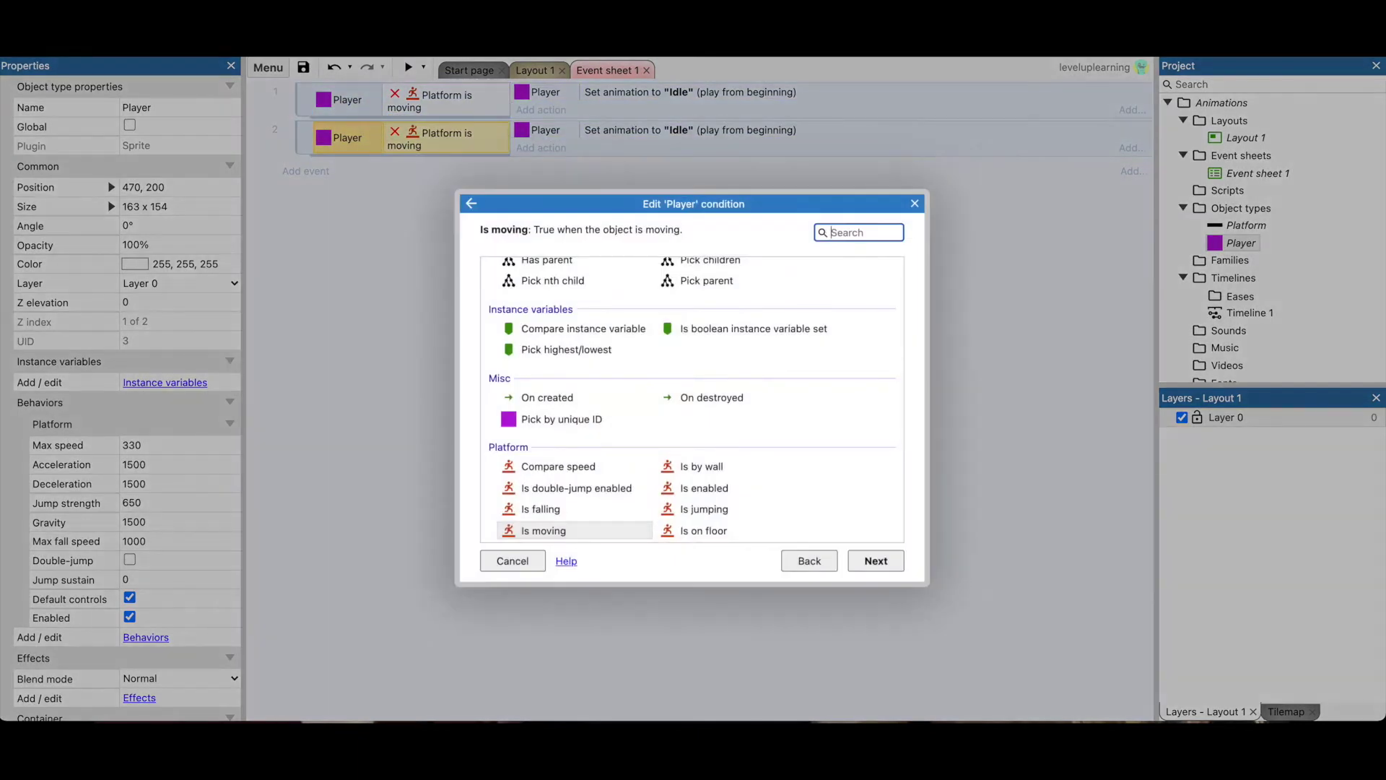
scroll(691, 399, down, 3)
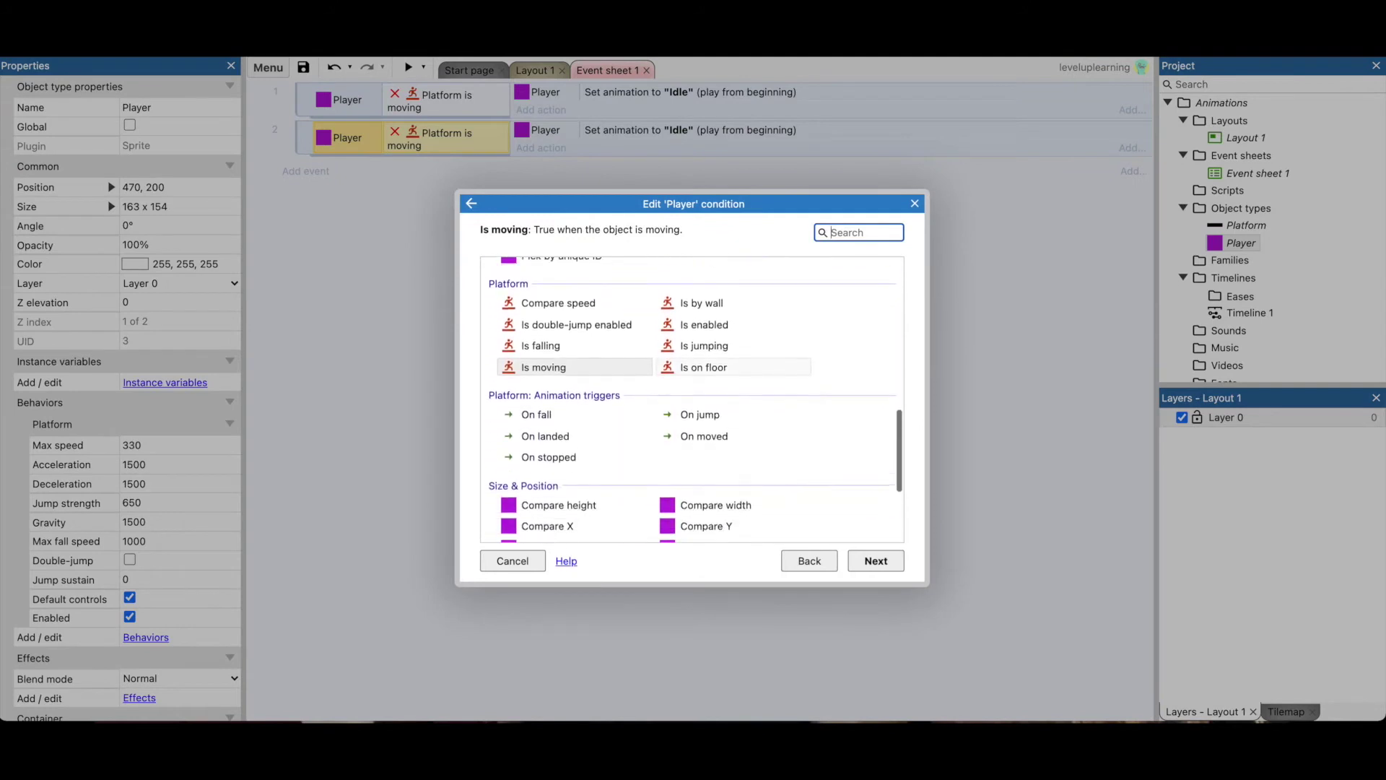
scroll(691, 399, up, 4)
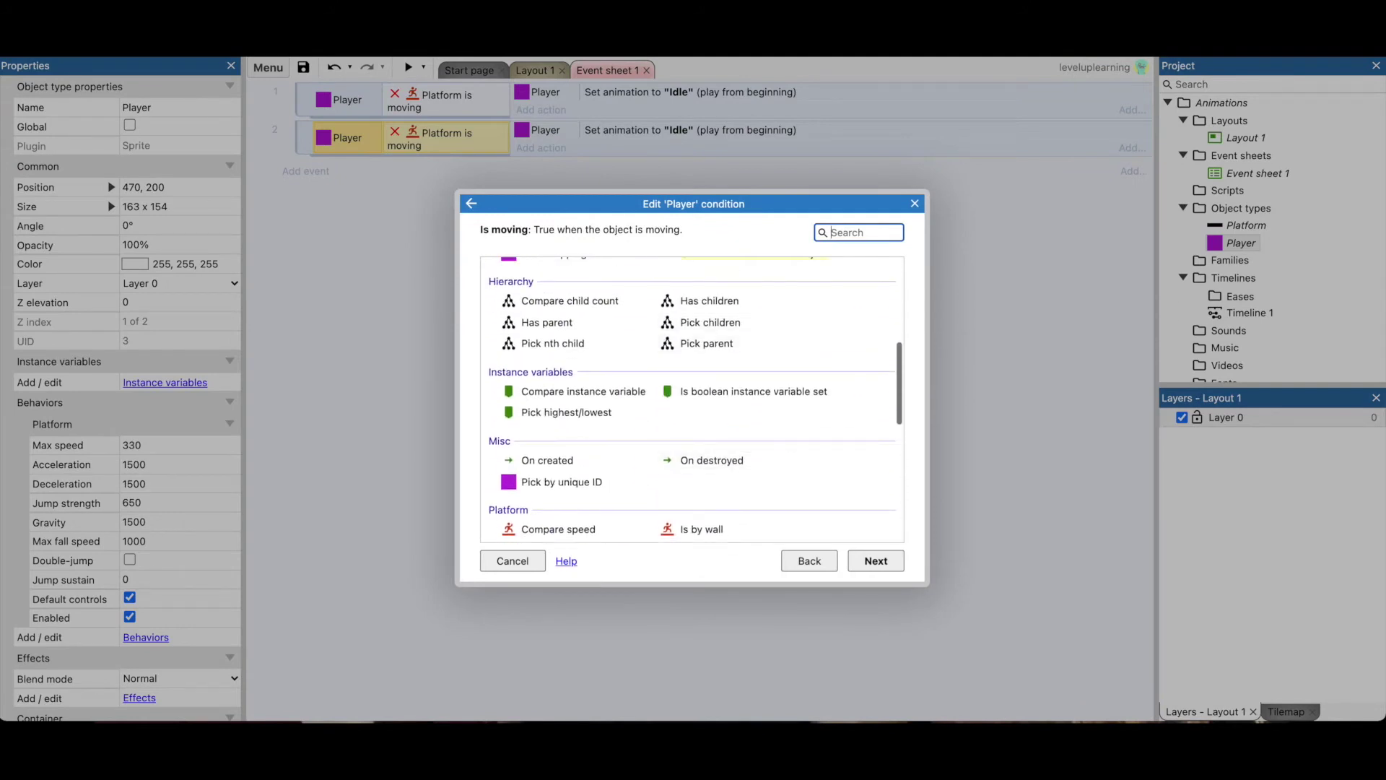
scroll(691, 399, down, 3)
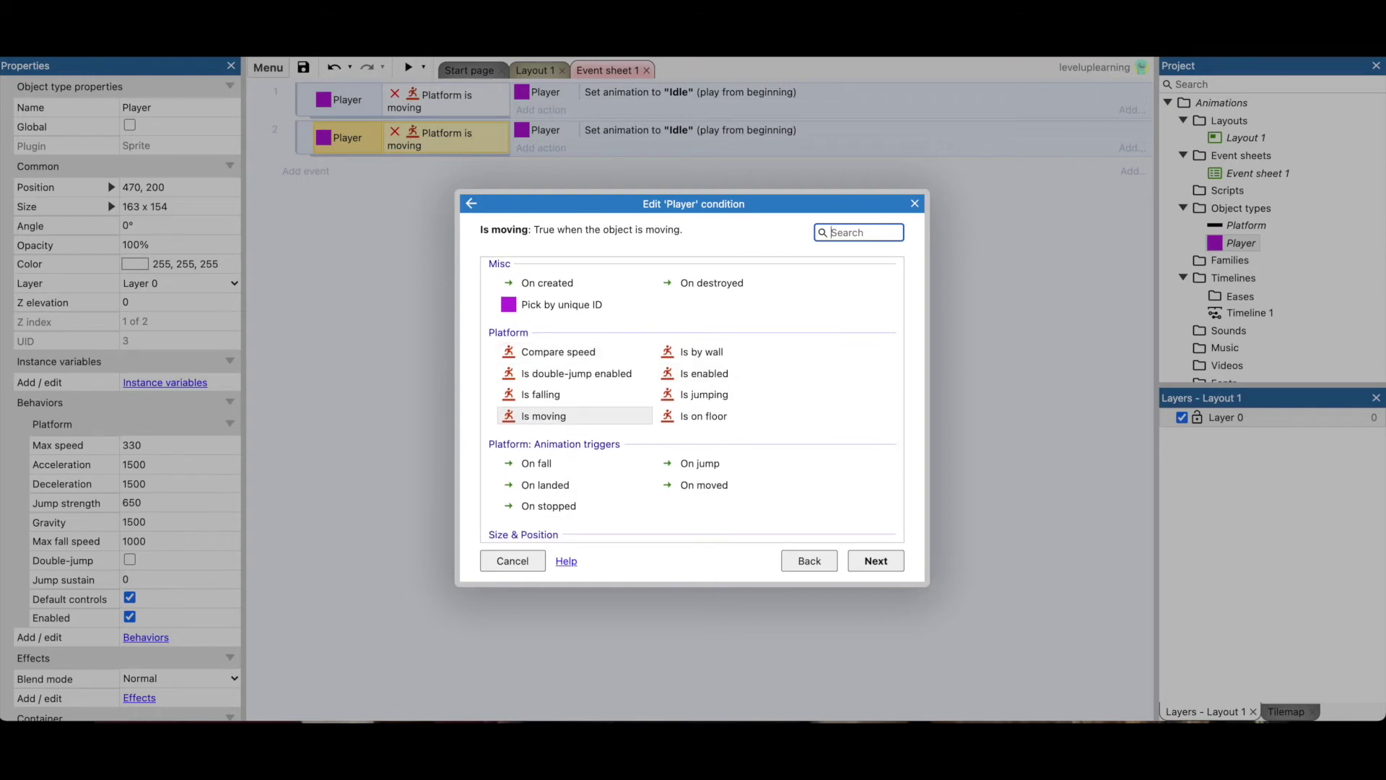
click(574, 415)
click(876, 561)
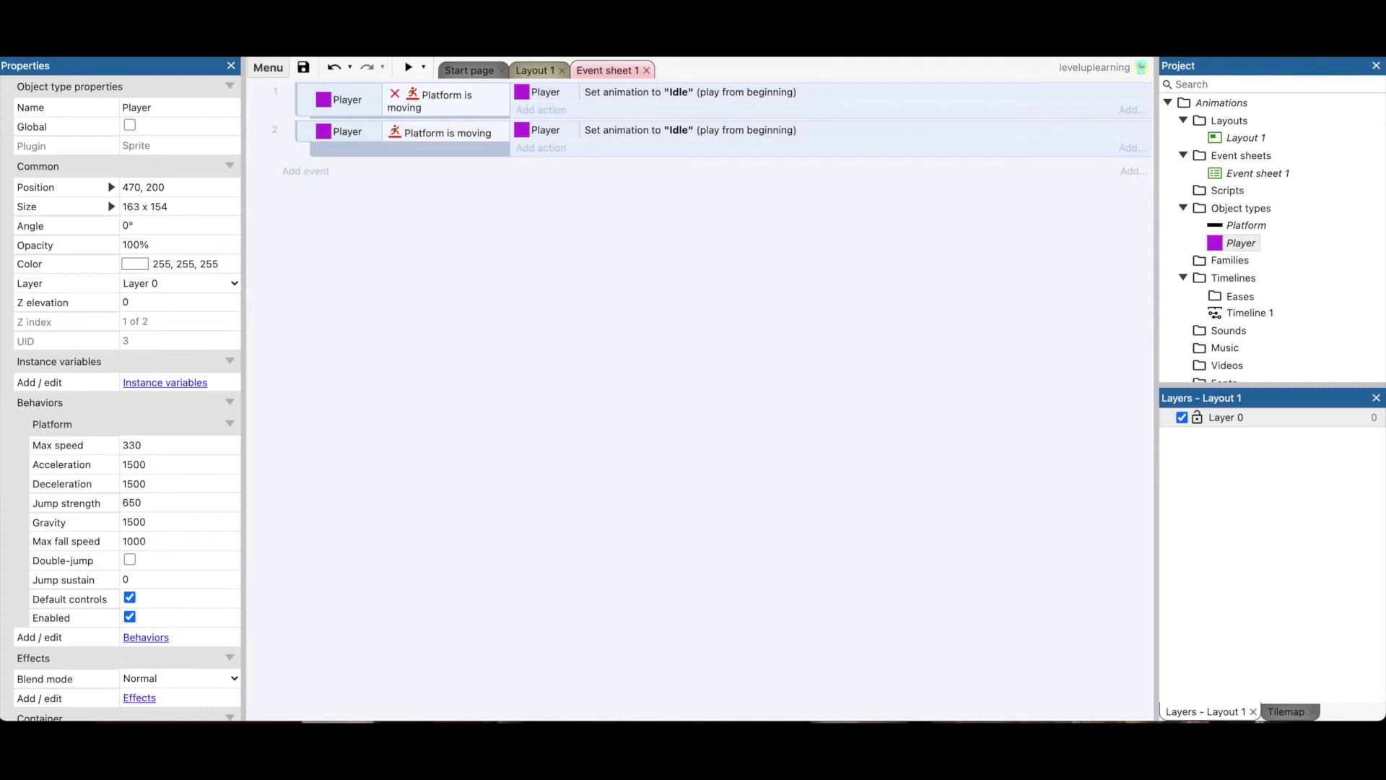
Edit the second event's Player action to set the animation to "Running", playing from the beginning
click(689, 130)
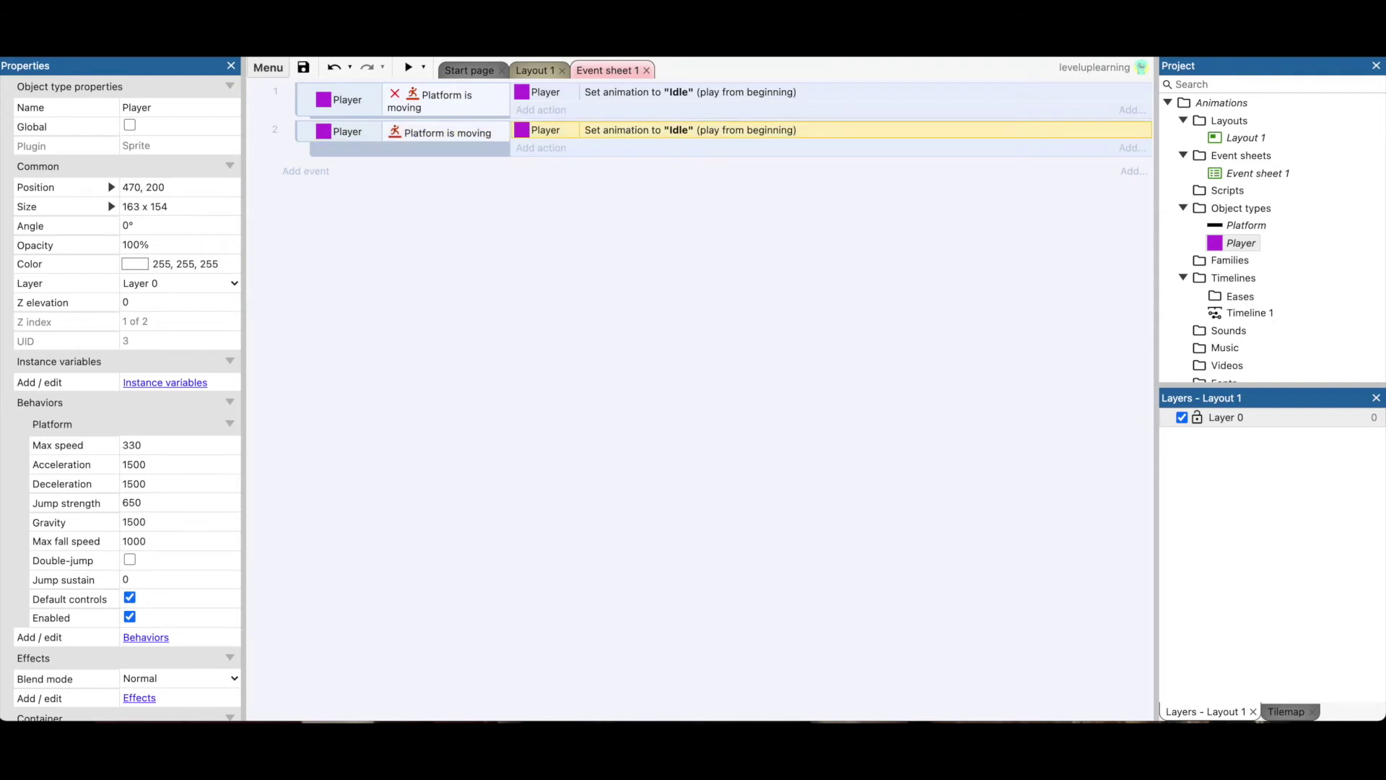
right_click(547, 130)
click(571, 136)
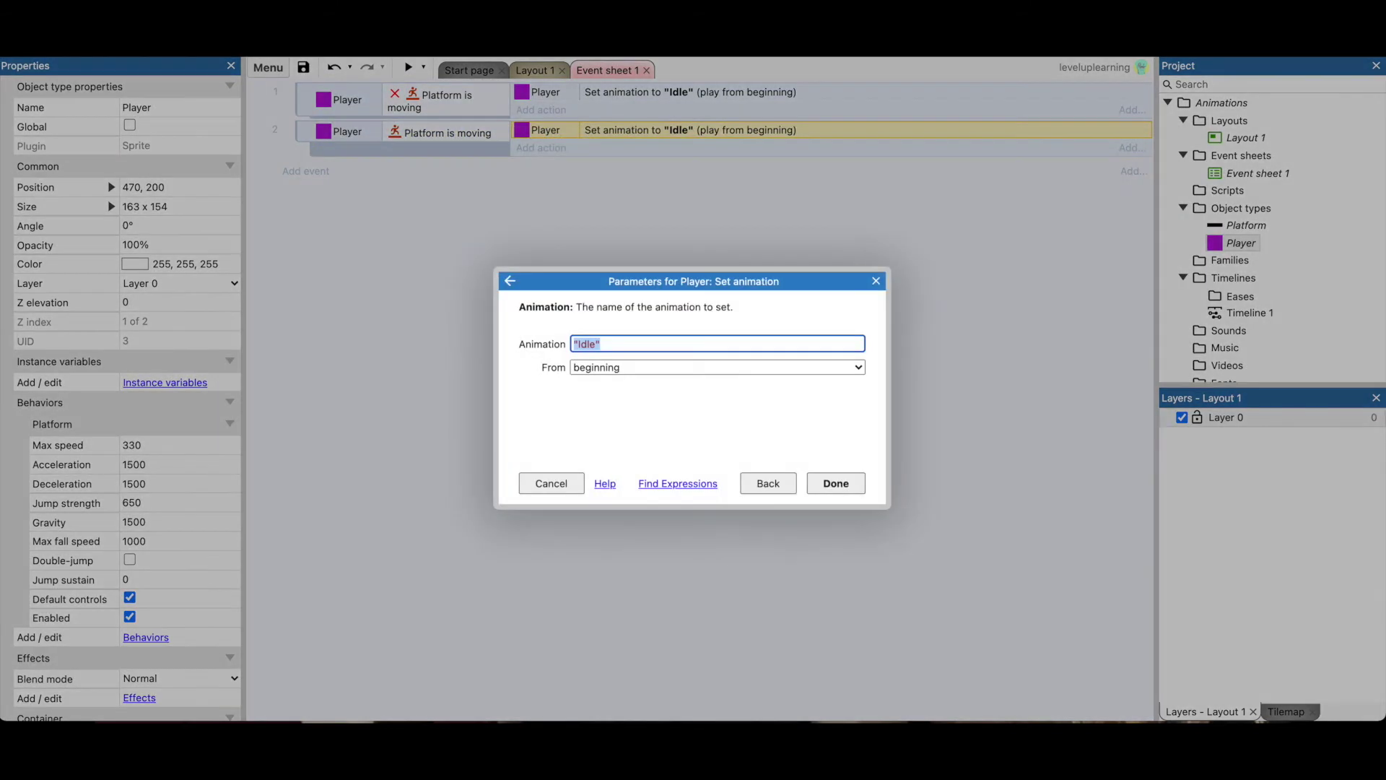
click(768, 483)
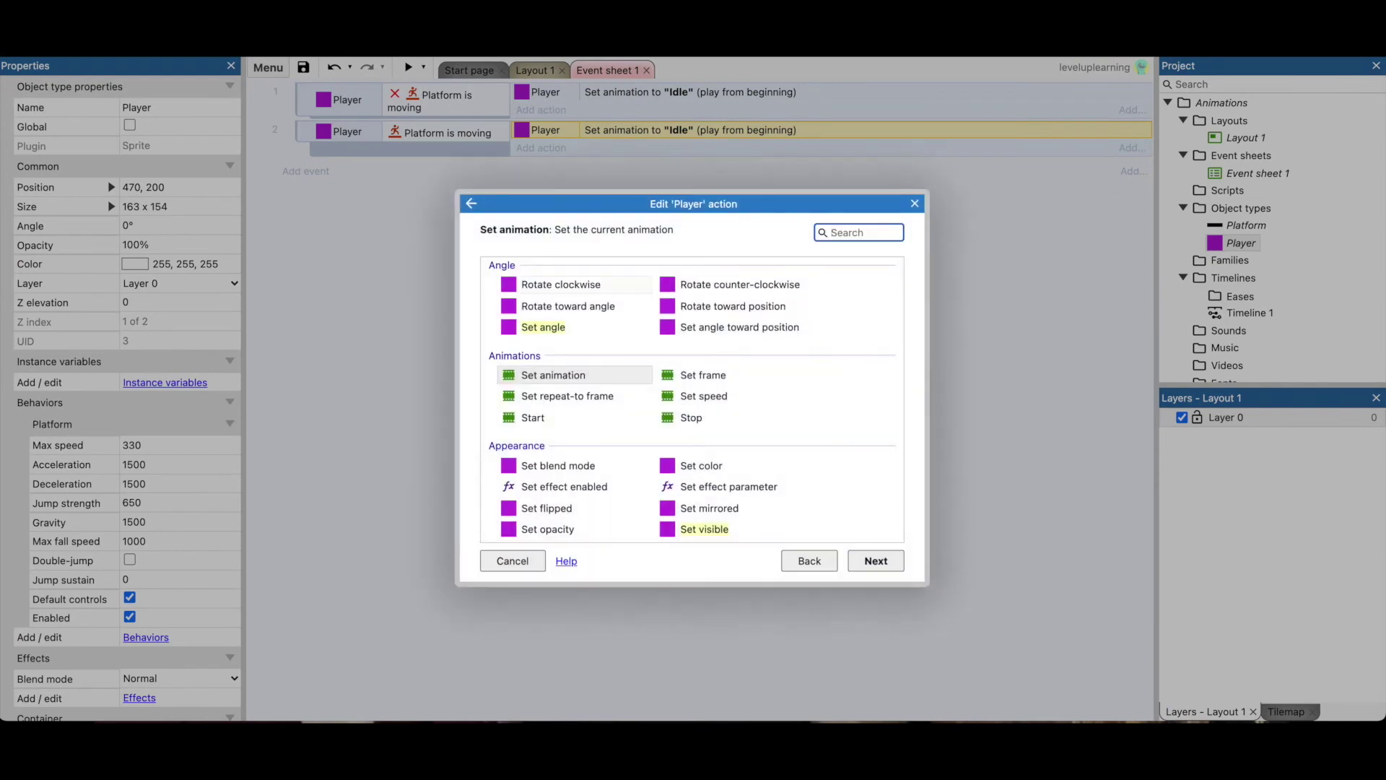
scroll(692, 399, down, 2)
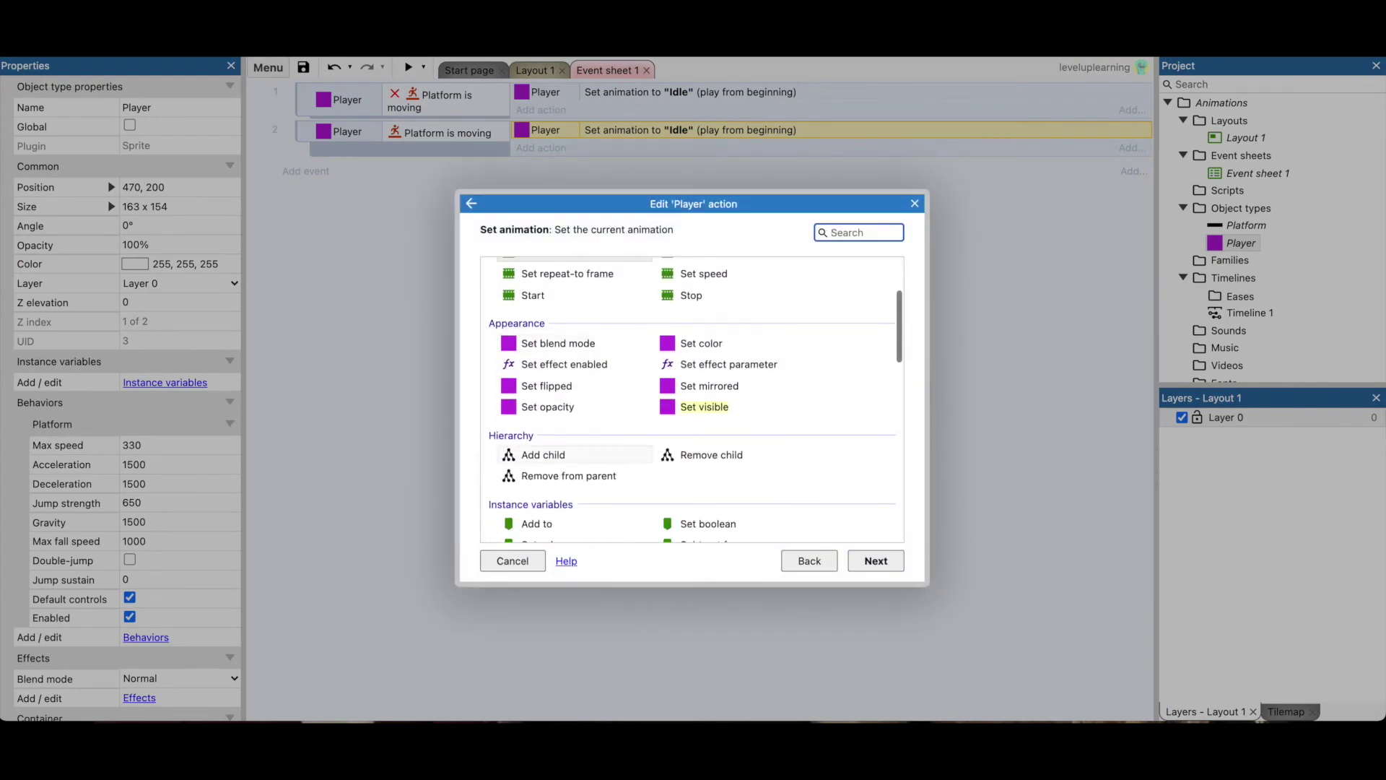
scroll(692, 399, down, 1)
scroll(692, 400, up, 3)
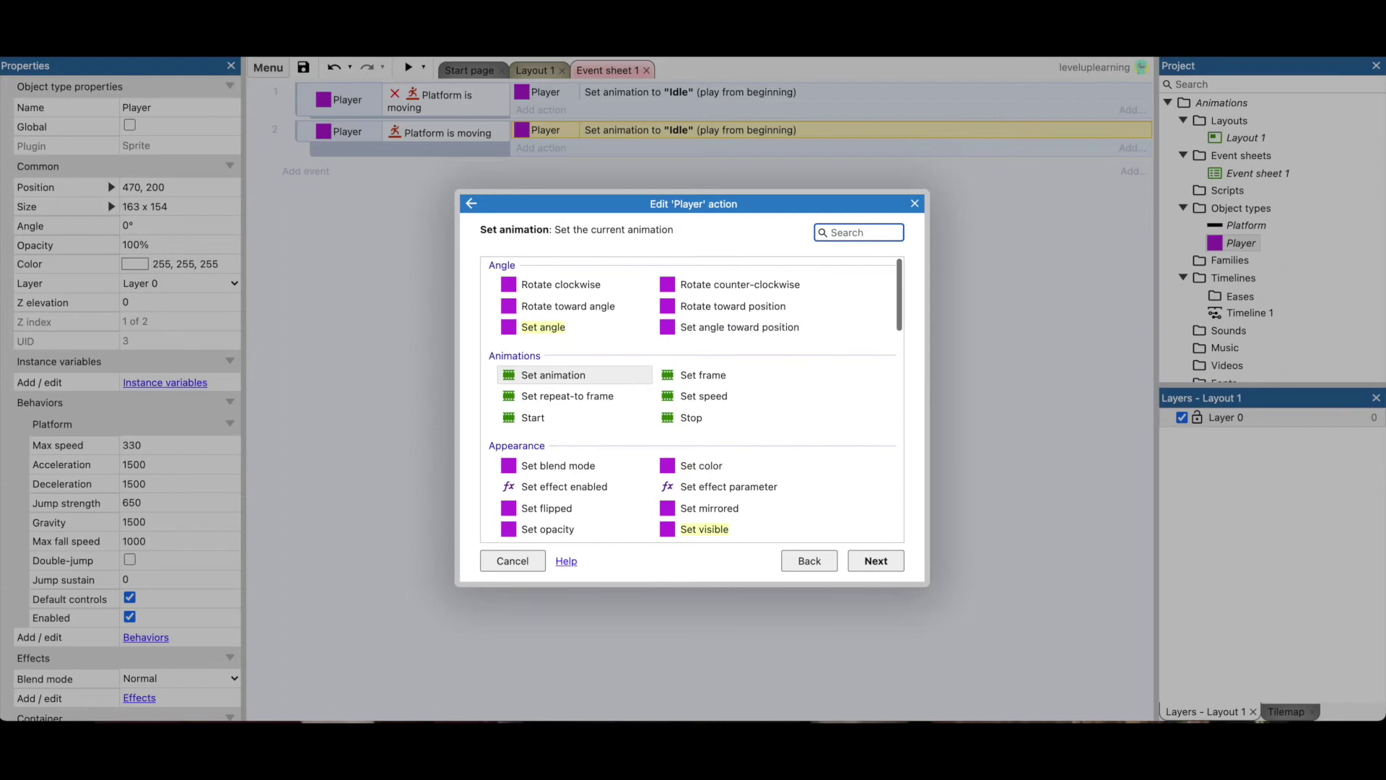
text(set)
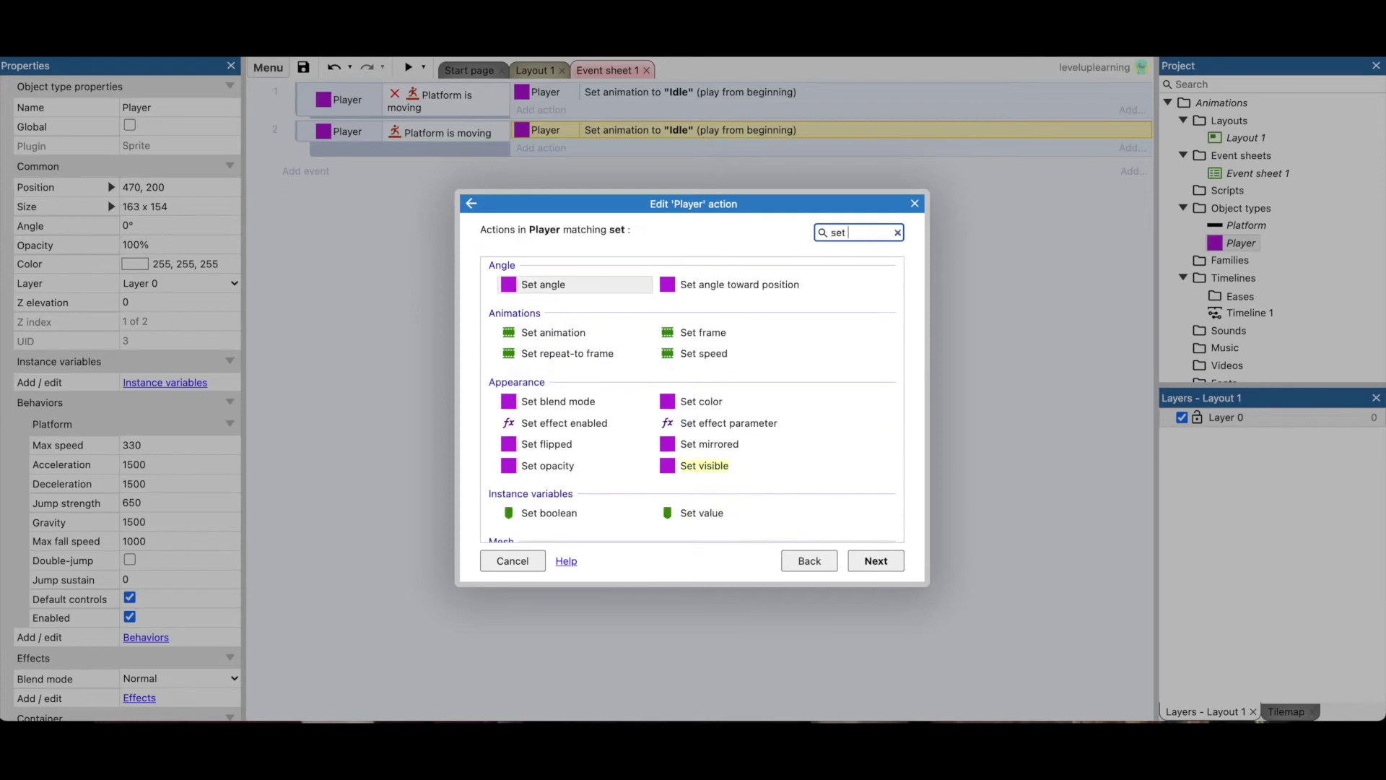
text( anima)
key(Return)
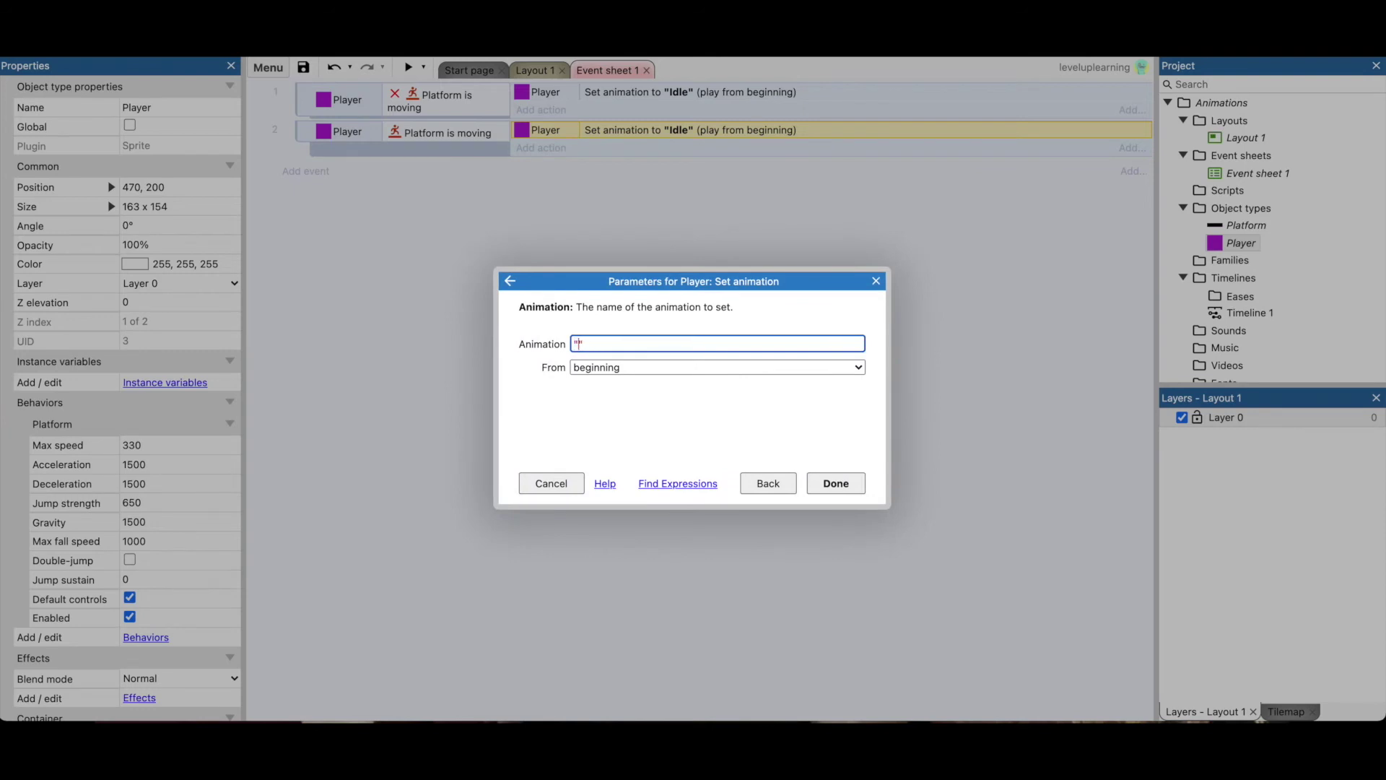
text(Tu)
text(nning)
key(Return)
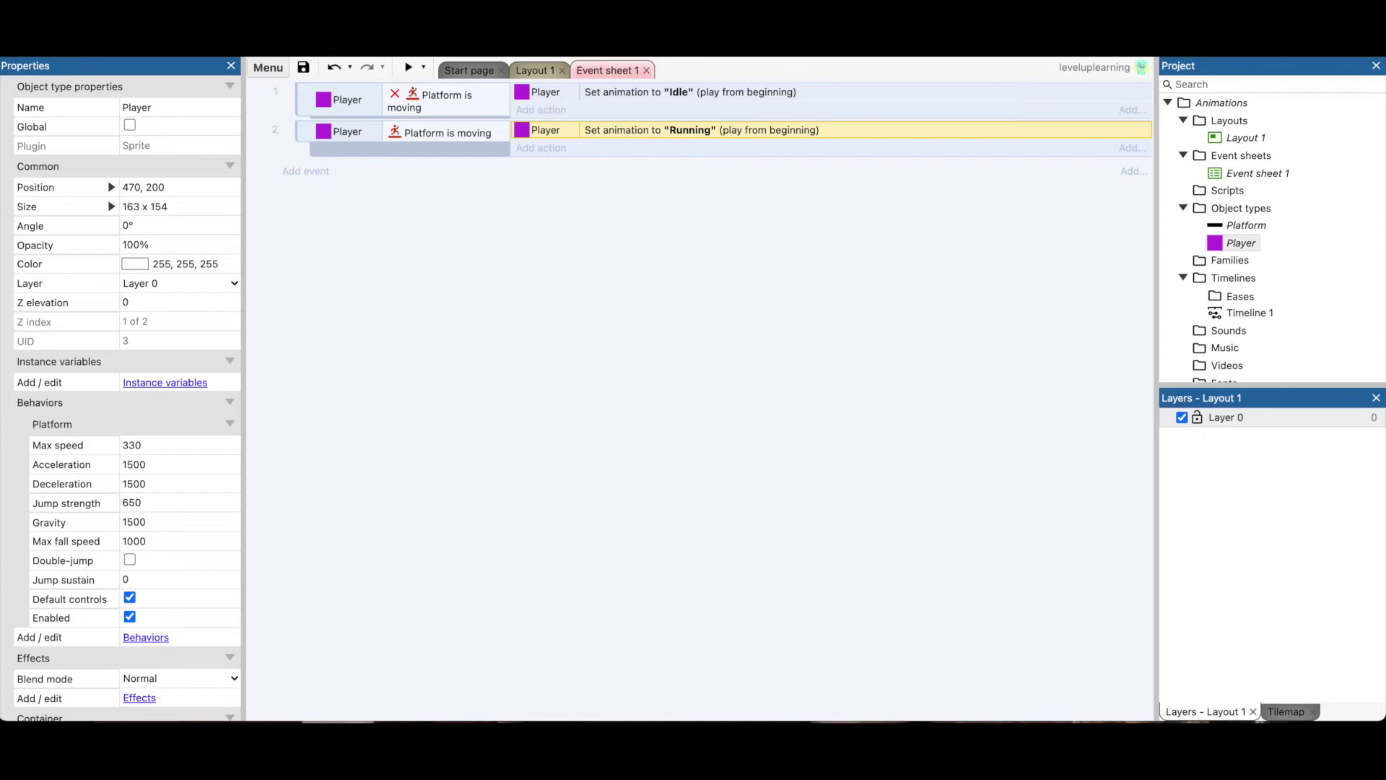
Open the Player sprite's animations and add a new animation named Running
double_click(1240, 243)
click(1234, 141)
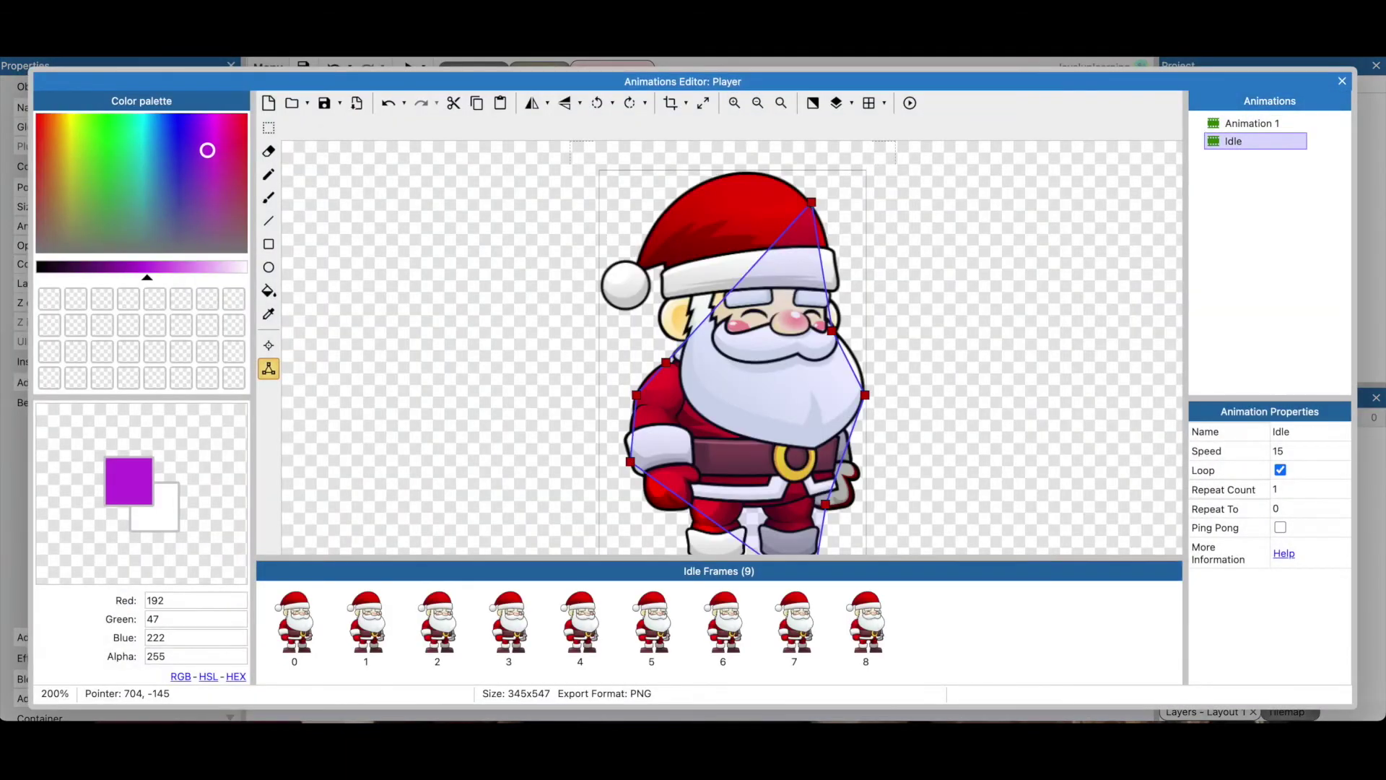
right_click(1229, 192)
click(1270, 205)
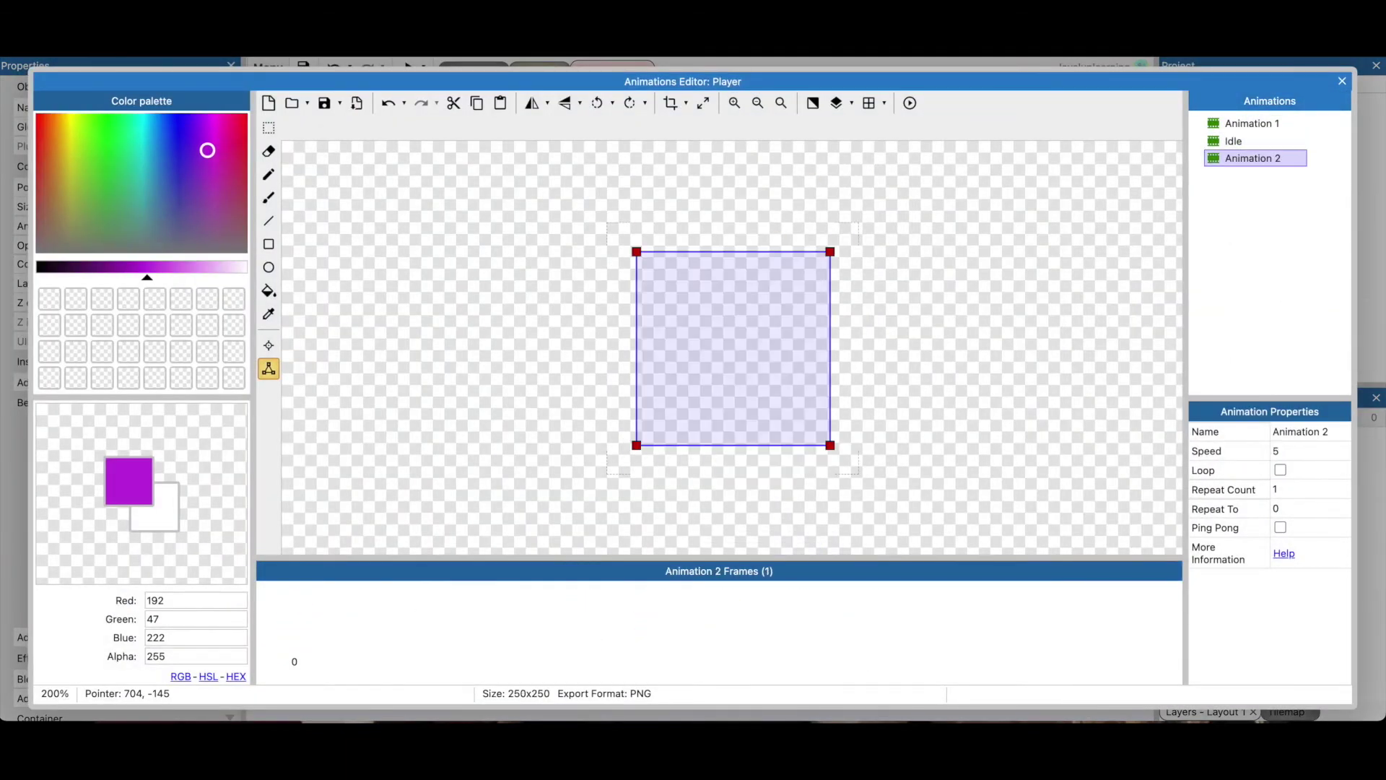
text(Running)
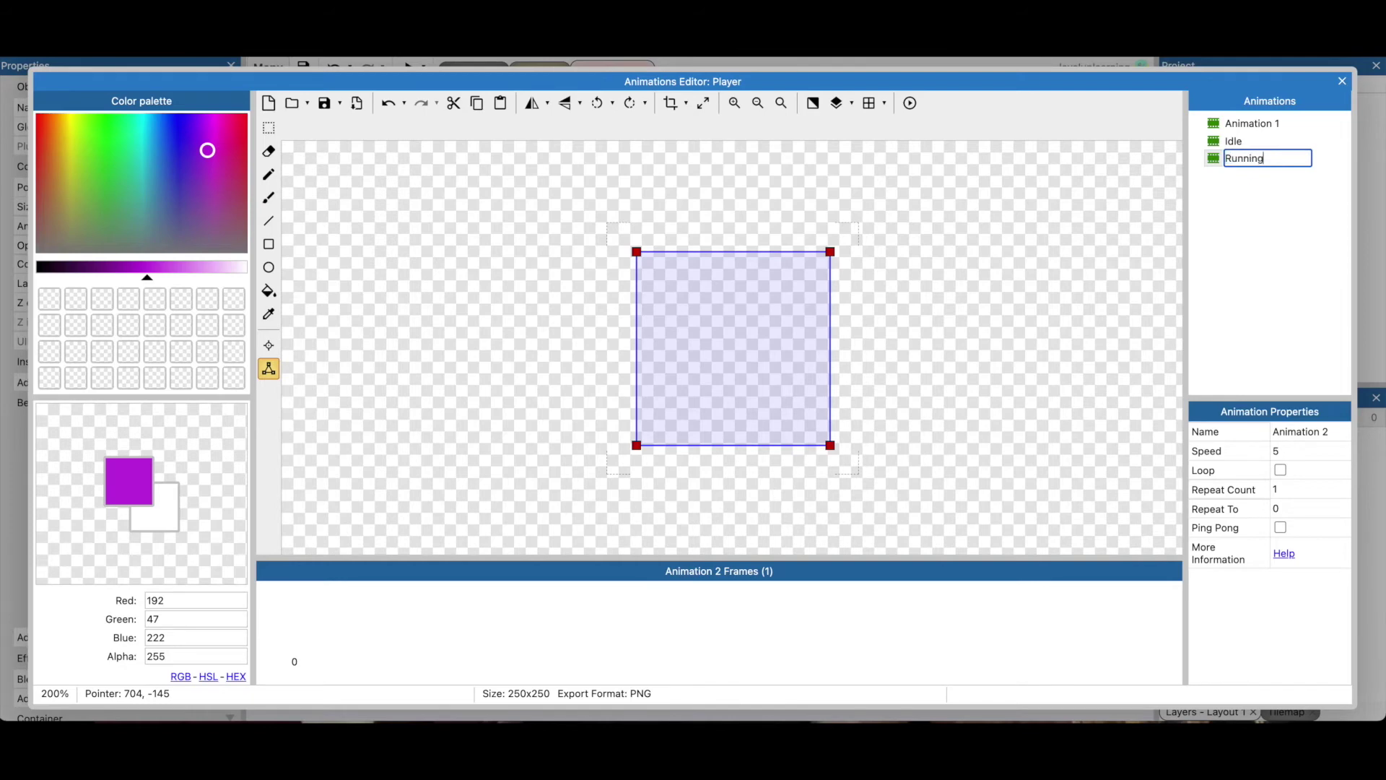
key(Return)
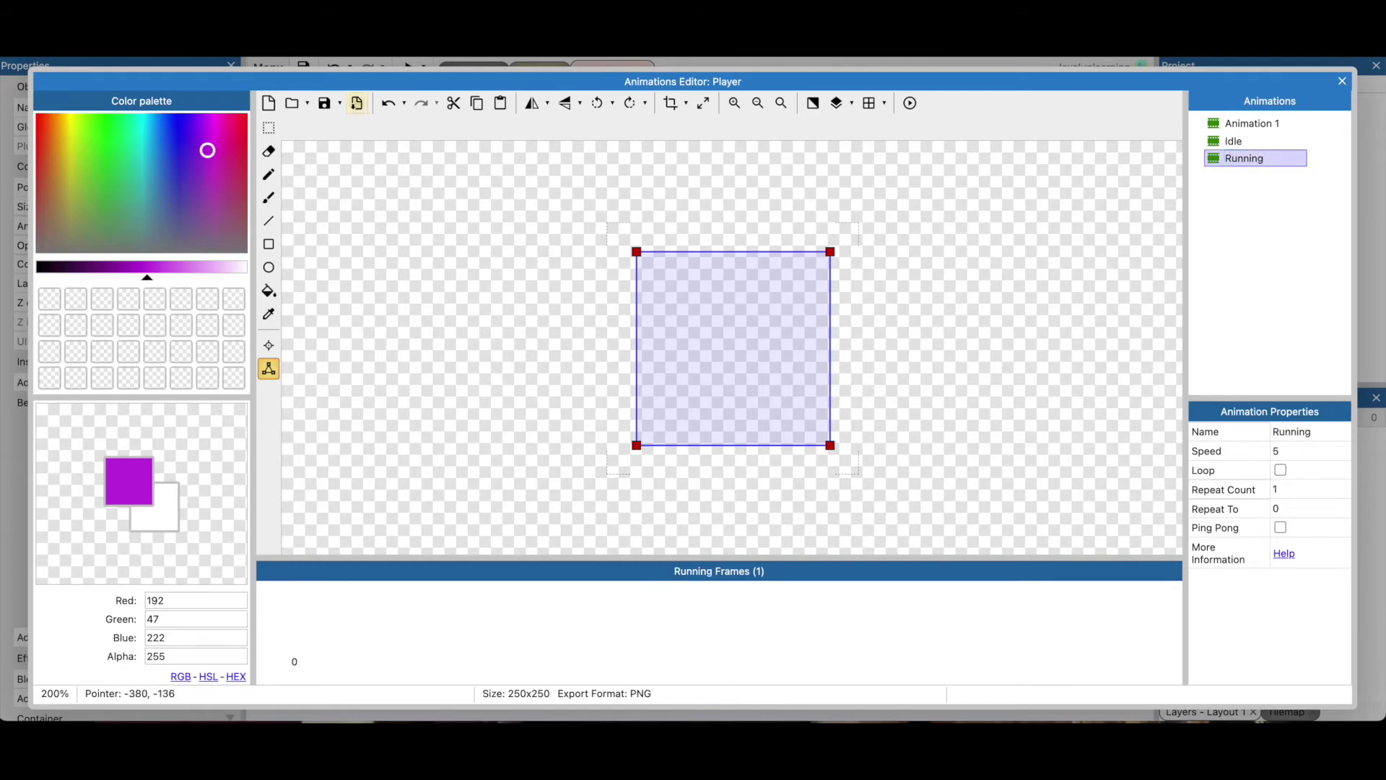
Load Run (1).png from the png folder into the Running animation's first frame
click(292, 103)
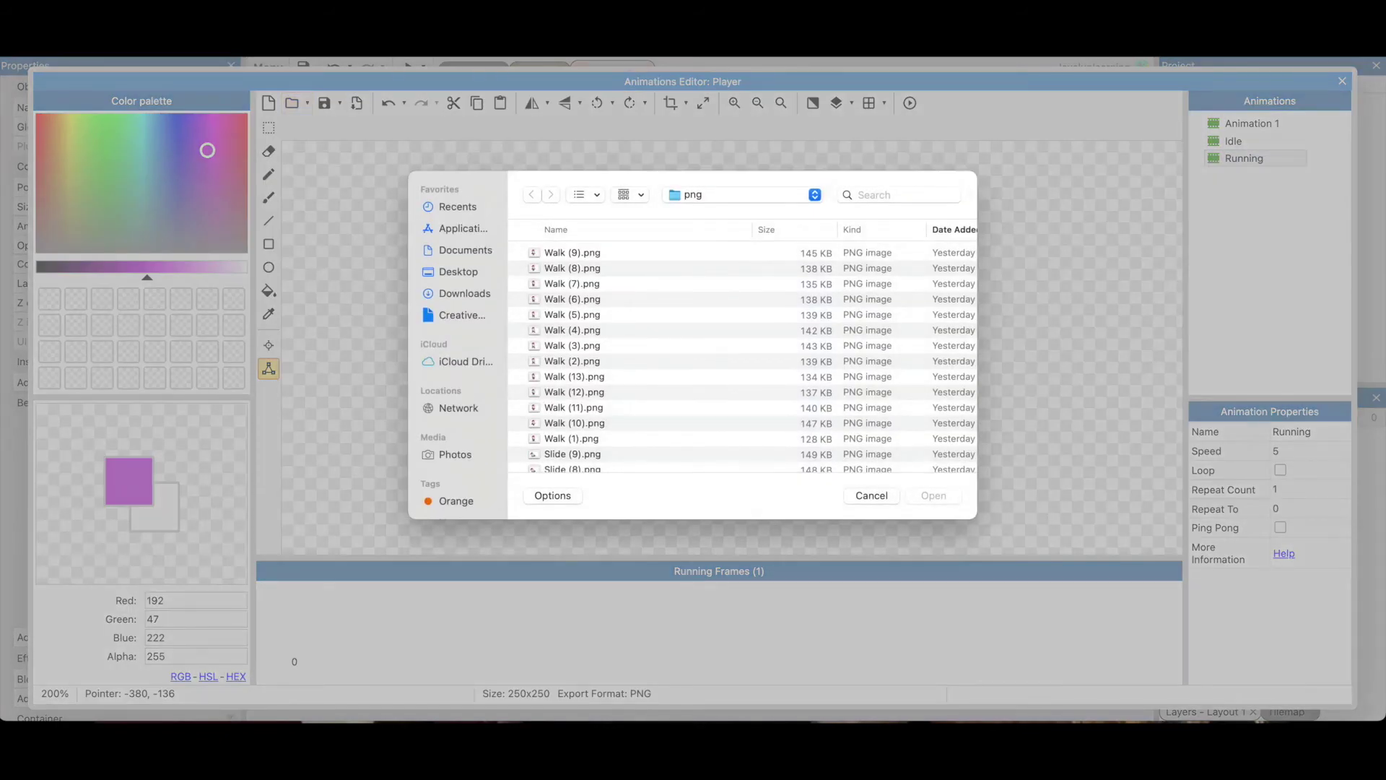
scroll(742, 357, down, 15)
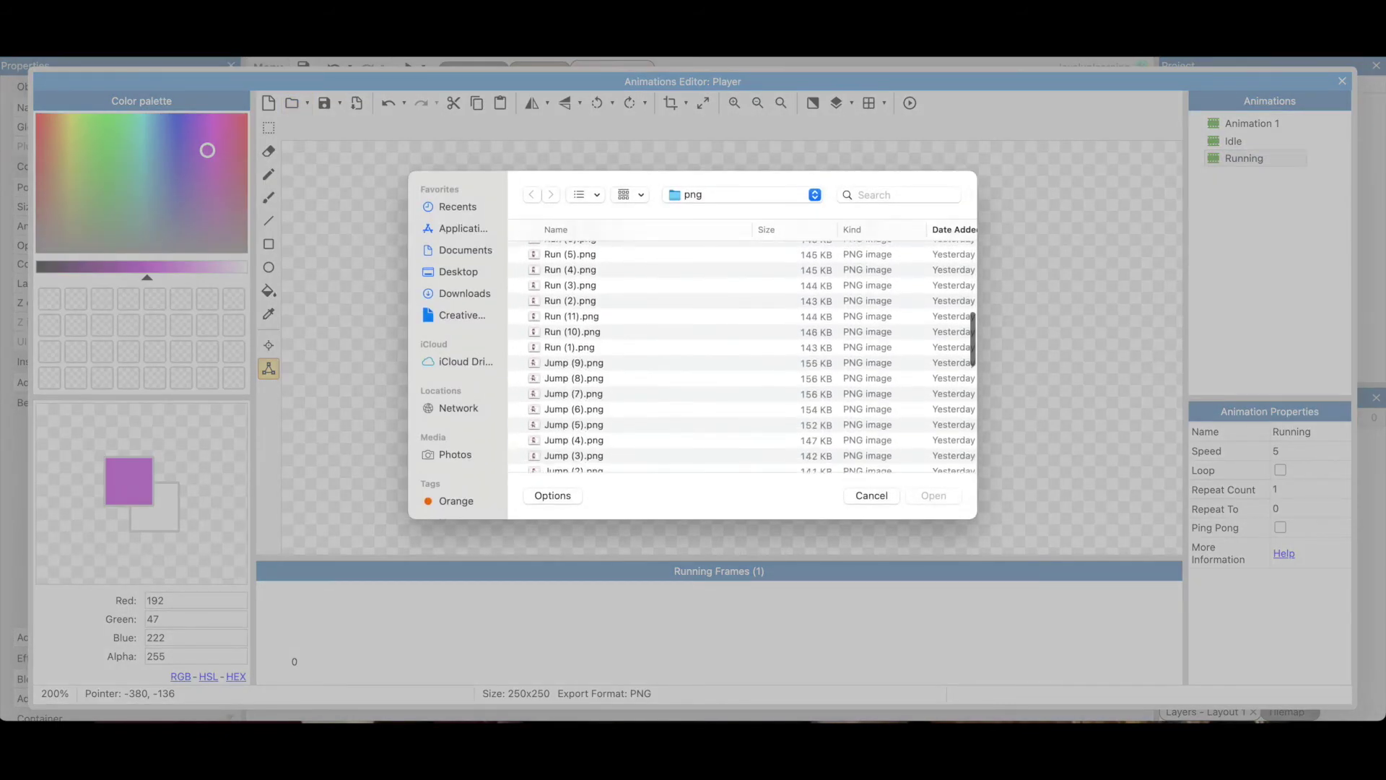
scroll(742, 356, up, 3)
click(569, 400)
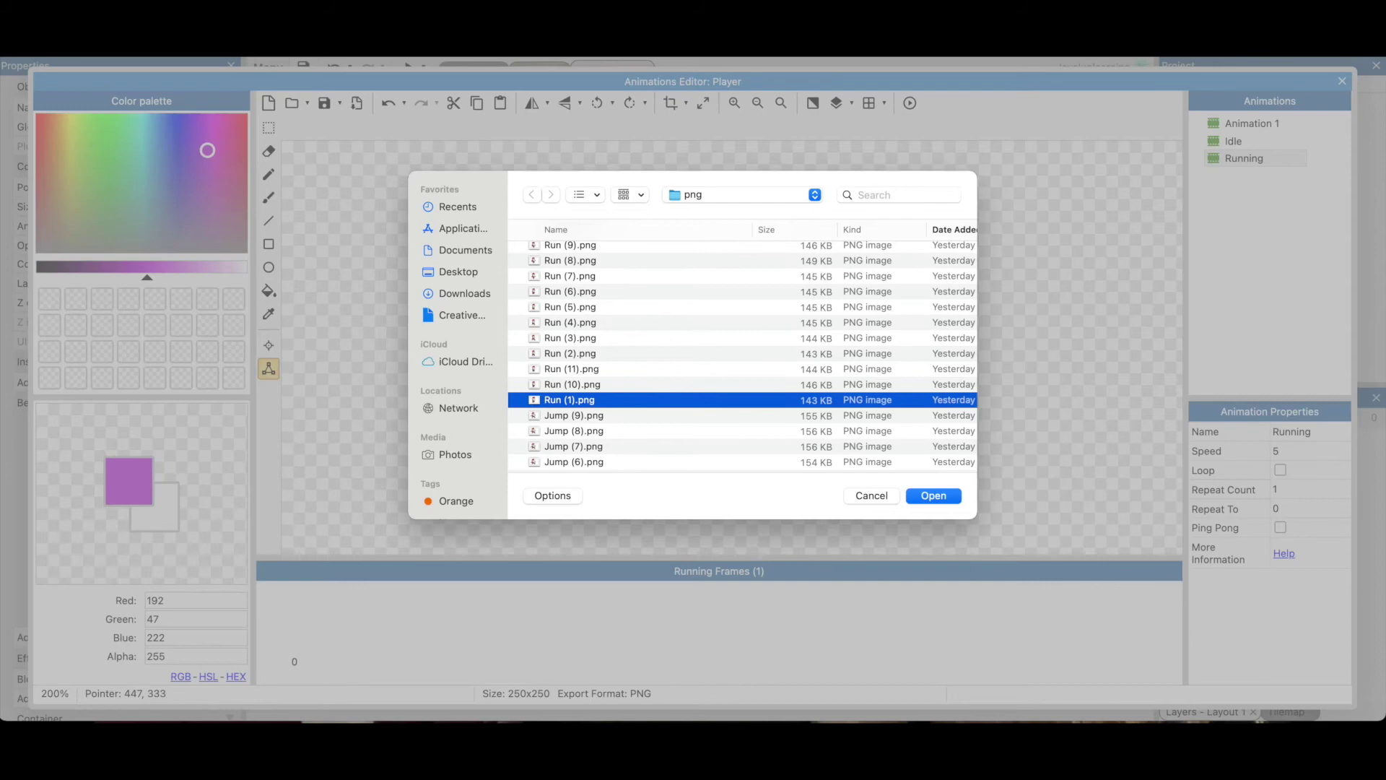
click(933, 495)
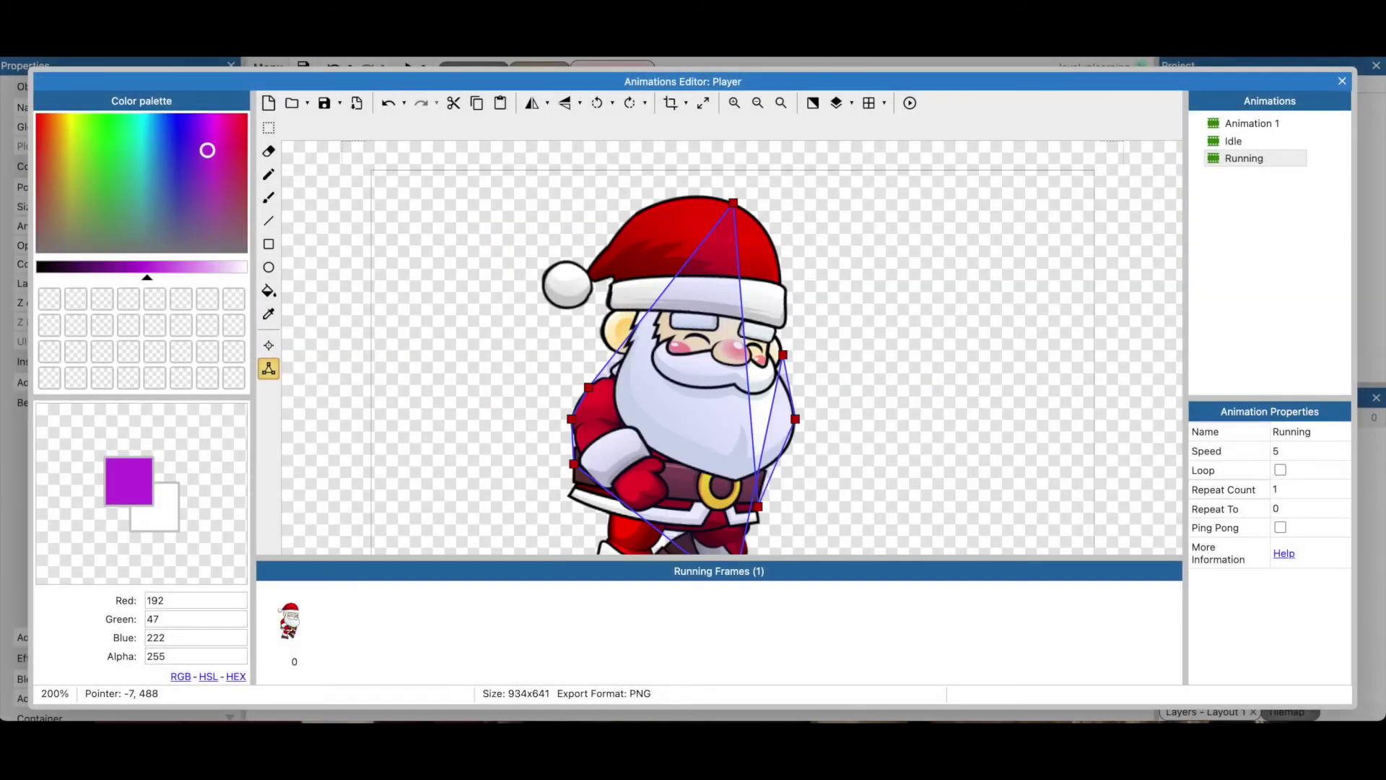
Load Run (2).png through Run (9).png from the png folder into the Running animation
click(291, 103)
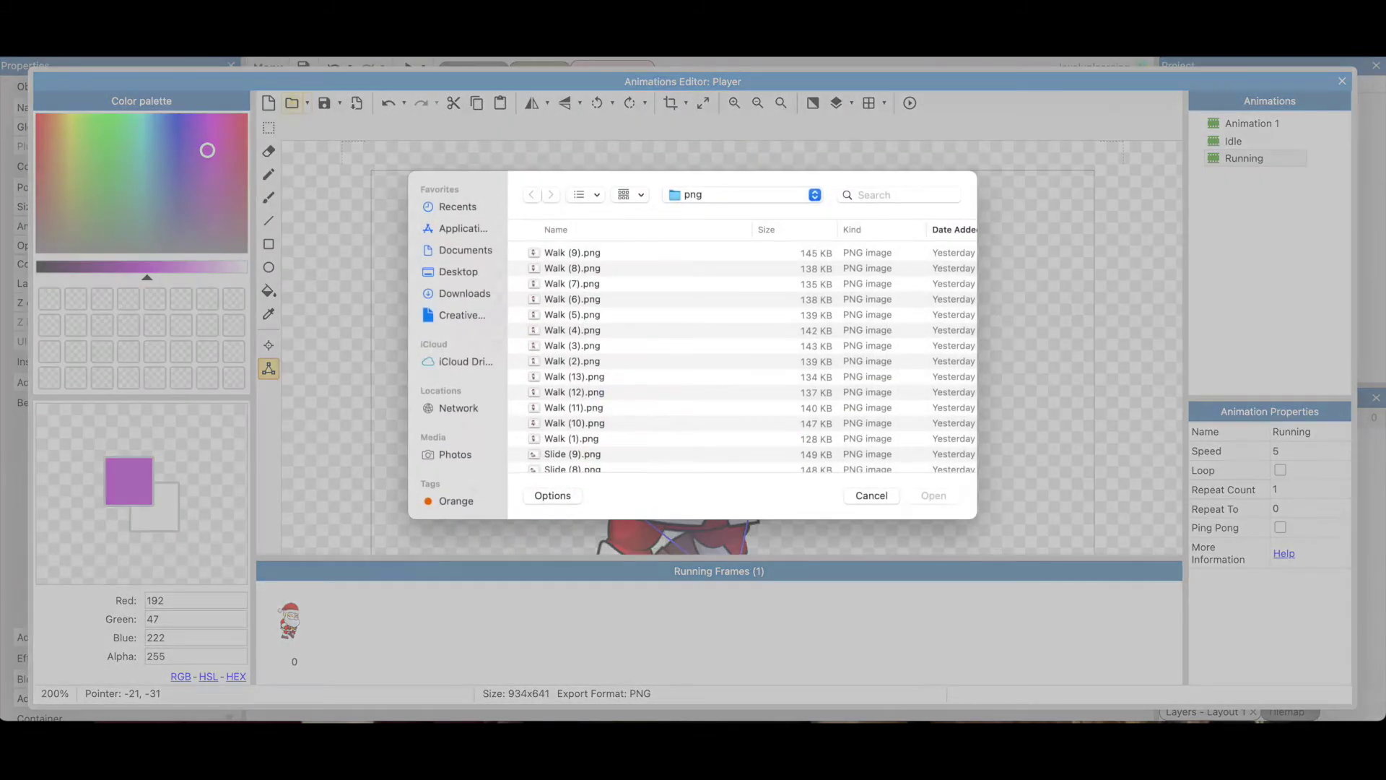
scroll(742, 357, down, 10)
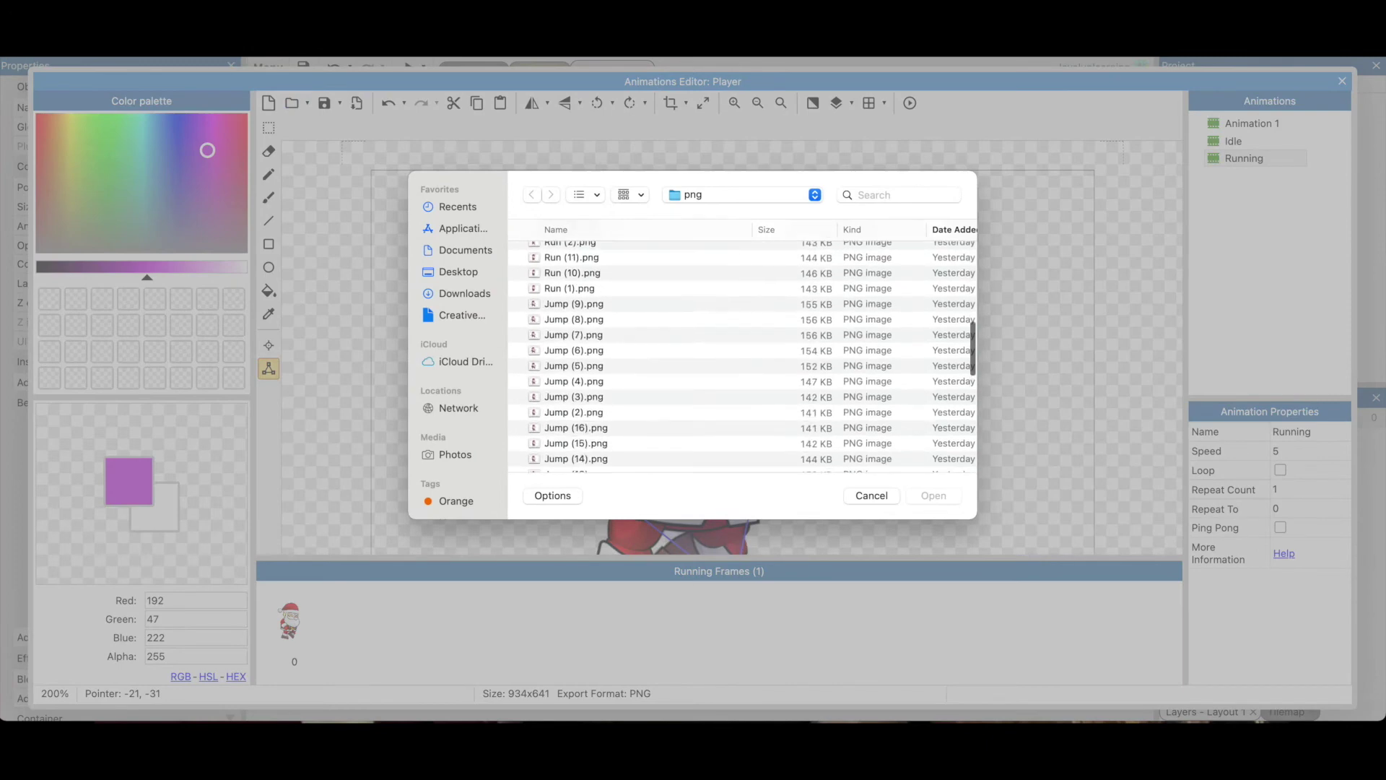
scroll(742, 357, up, 2)
click(570, 372)
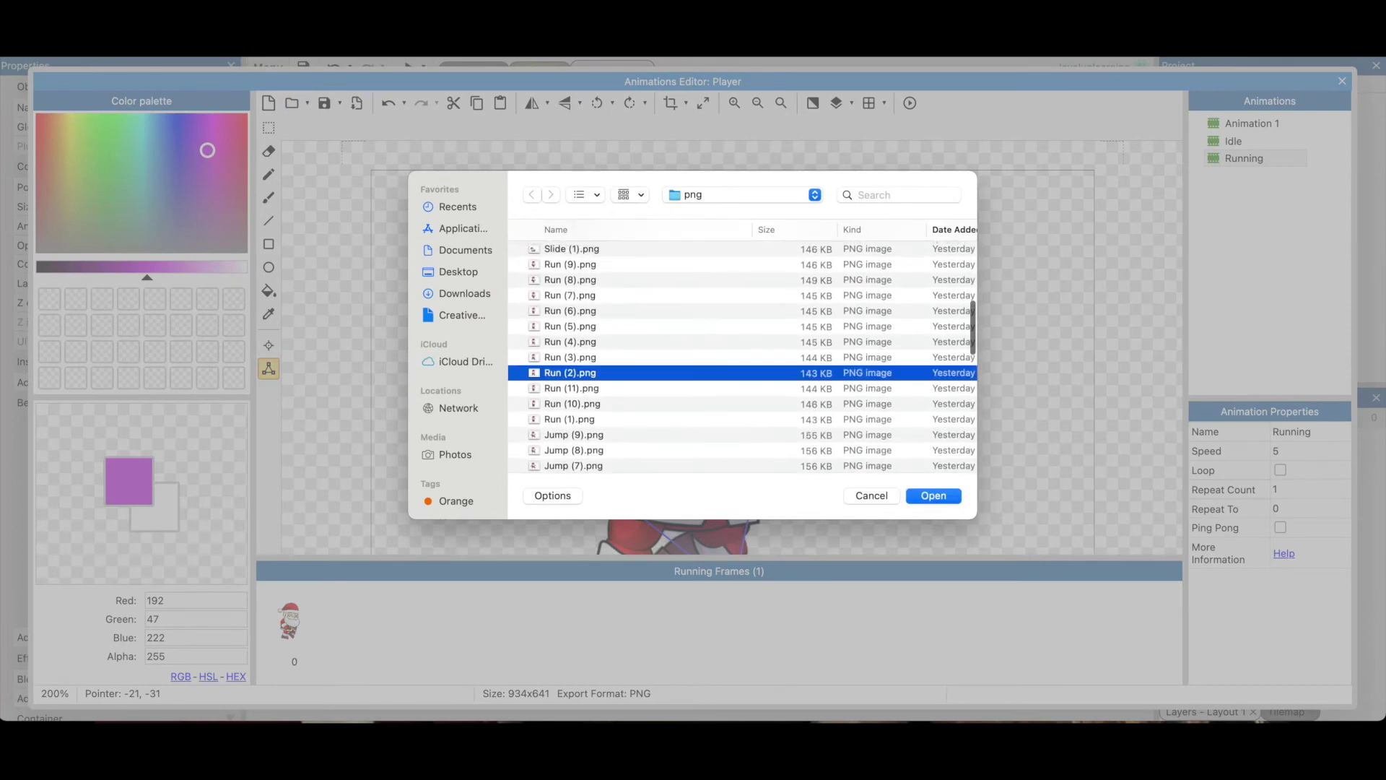
shift+click(569, 264)
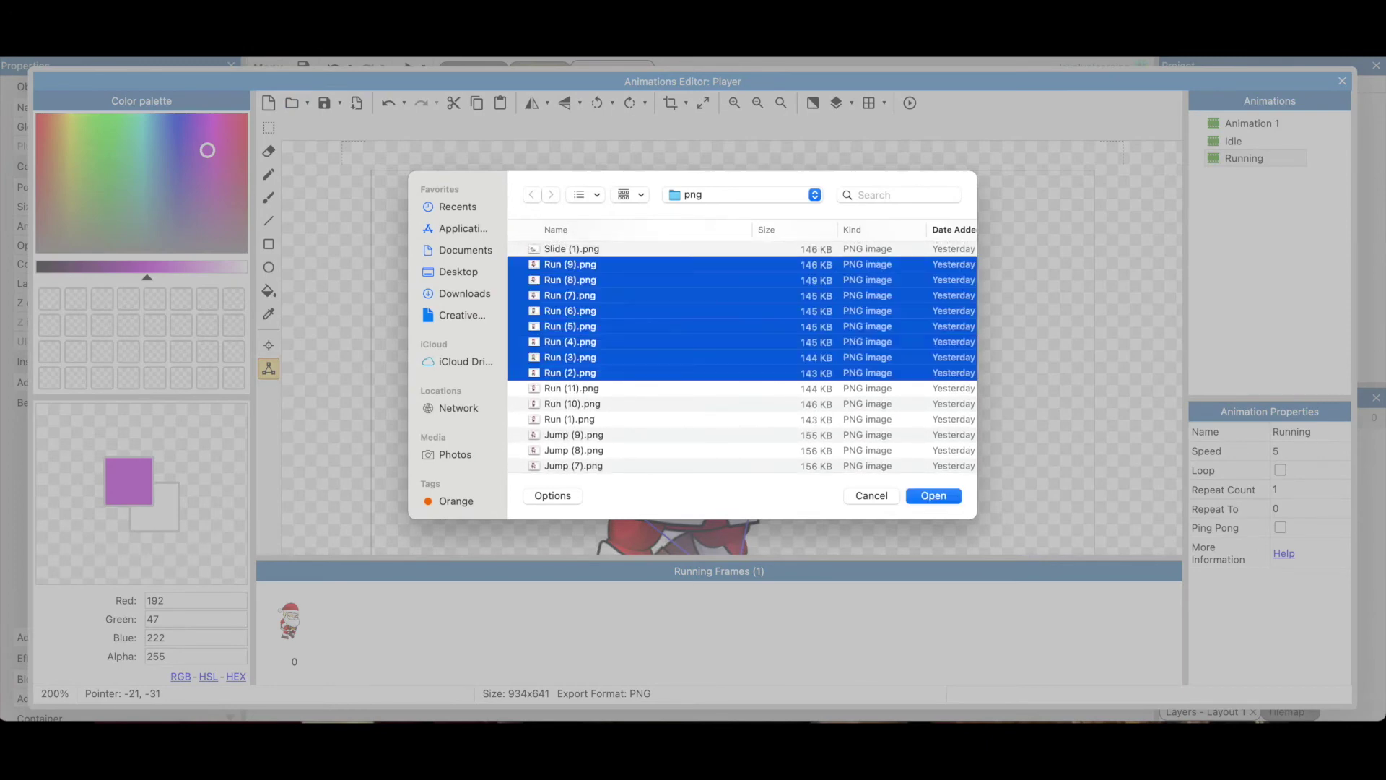
click(942, 498)
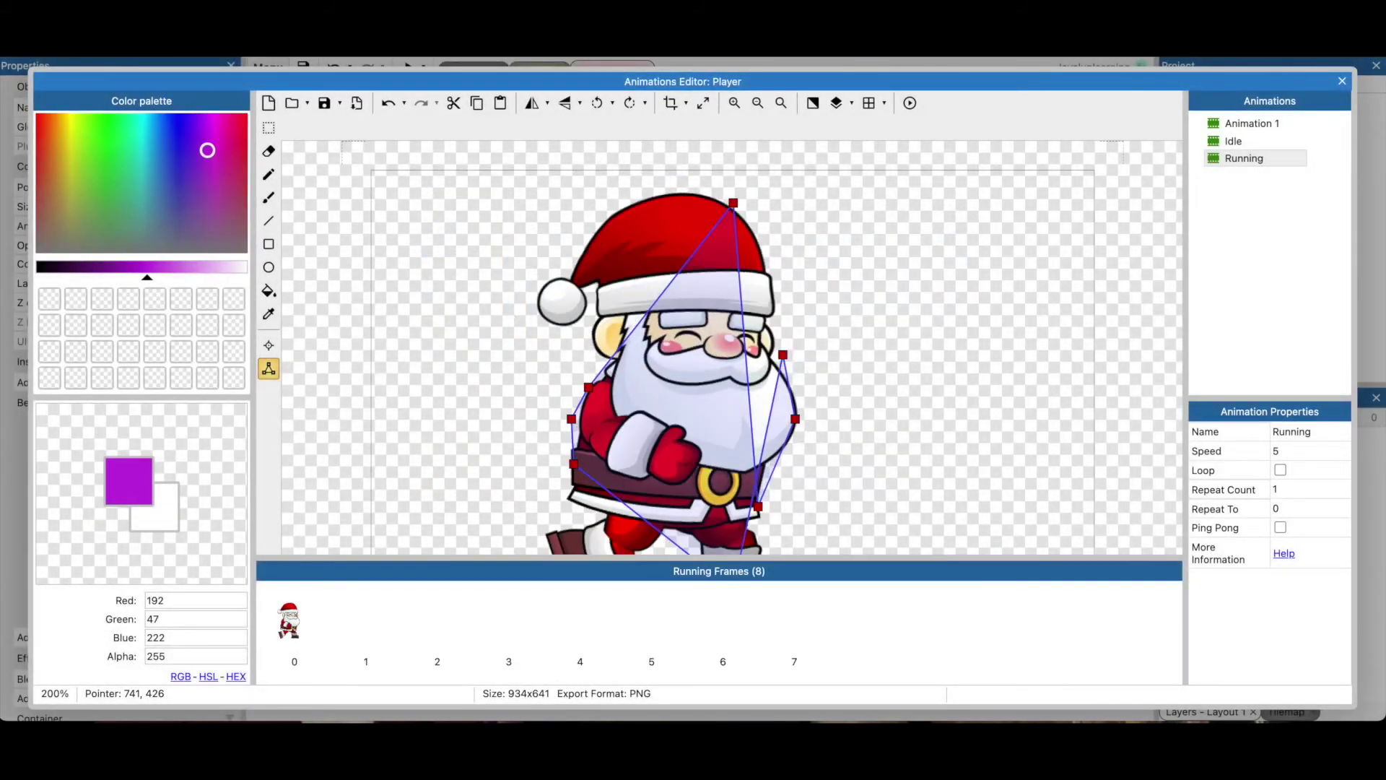
Load Run (10).png and Run (11).png from the png folder into the Running animation
right_click(853, 622)
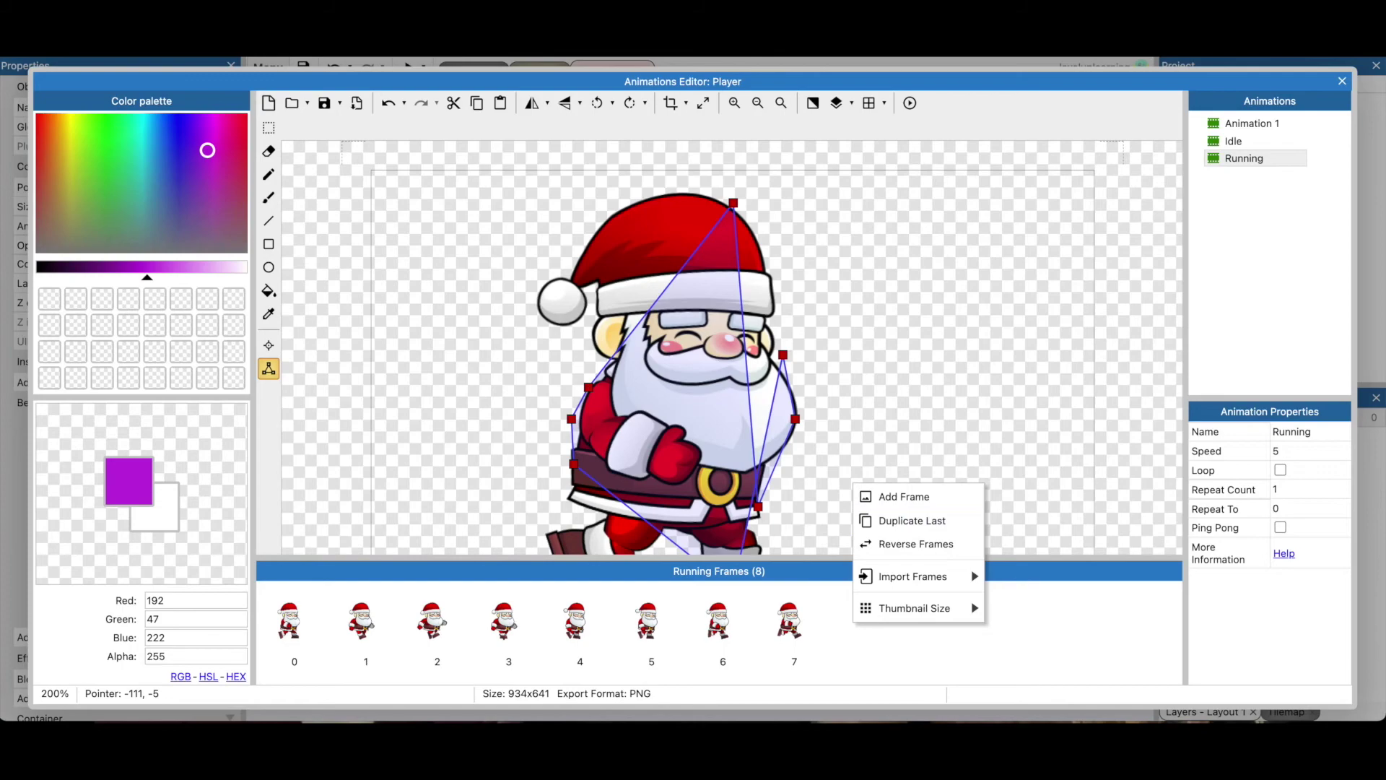
click(292, 103)
scroll(742, 356, down, 2)
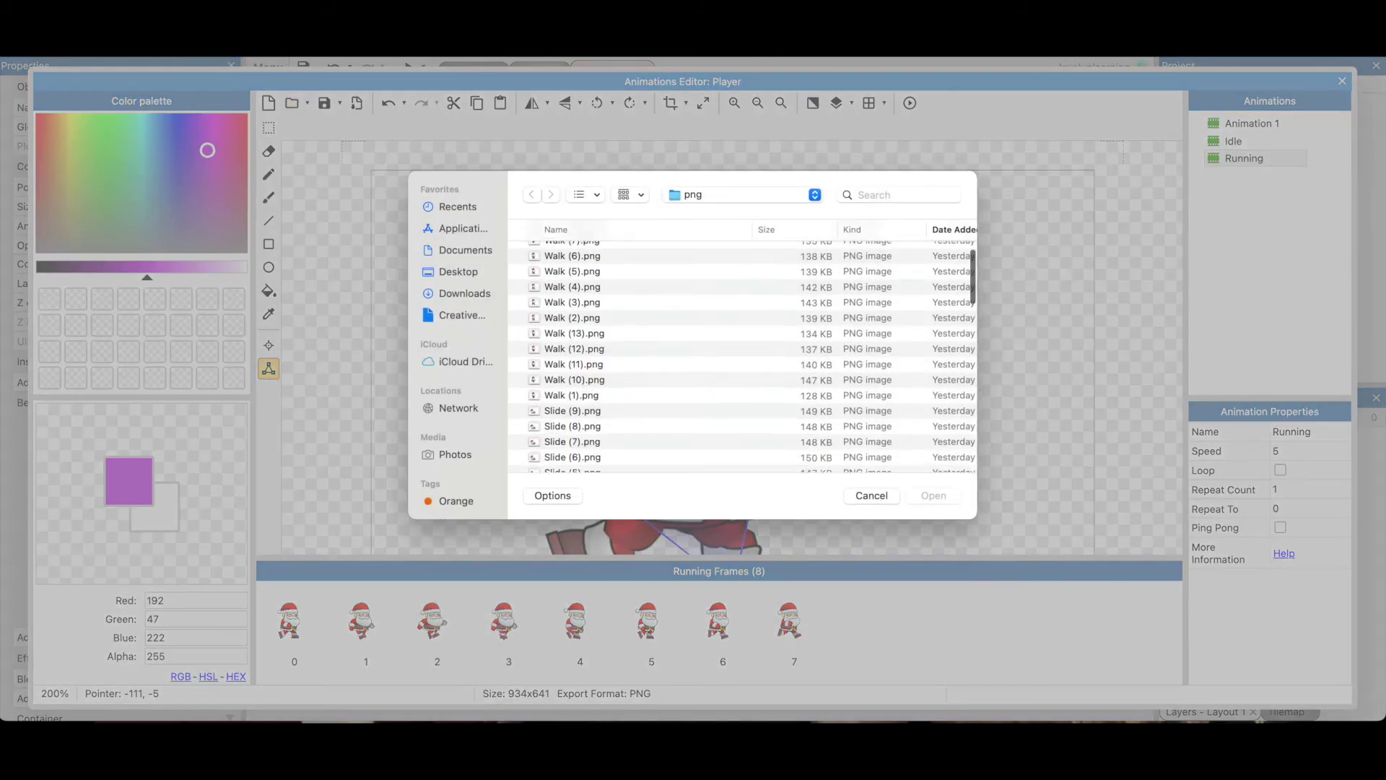
scroll(742, 357, down, 10)
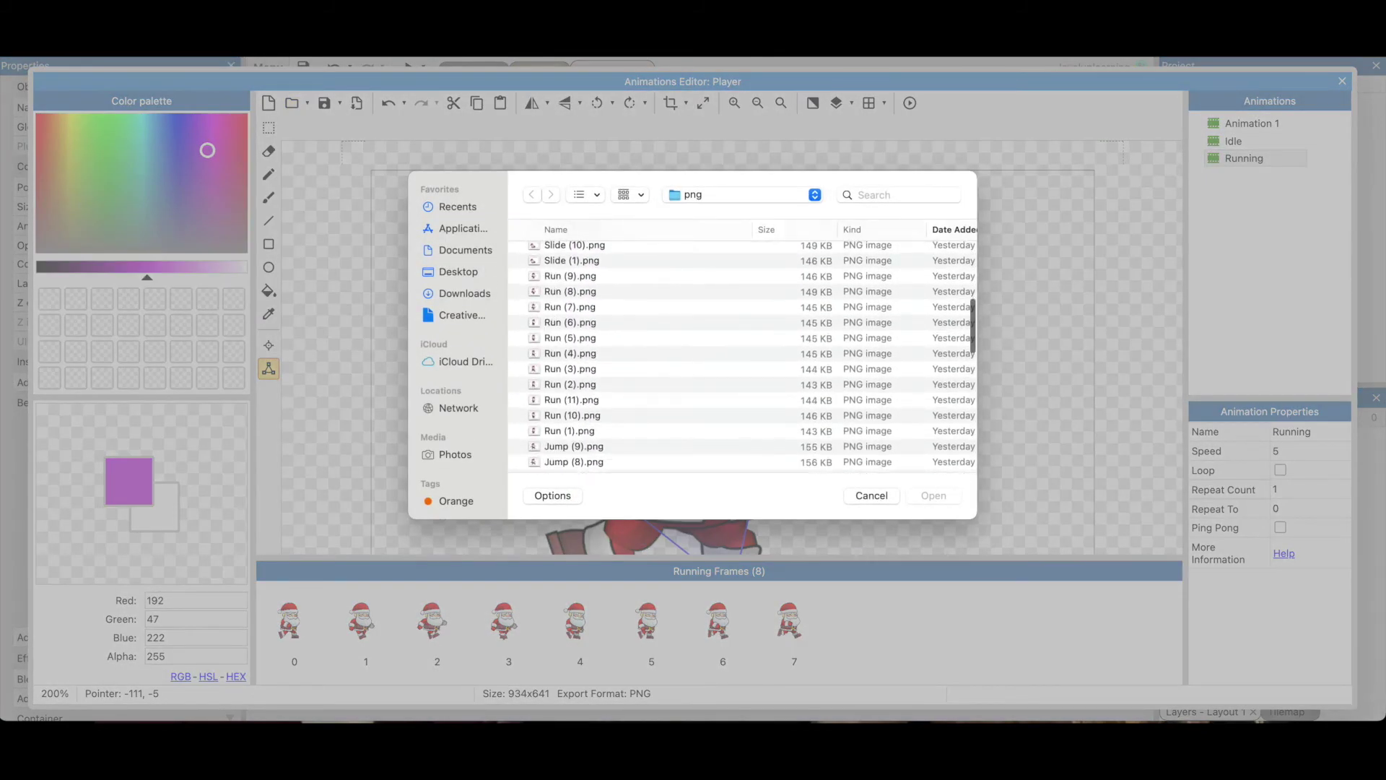
click(571, 415)
super+click(571, 400)
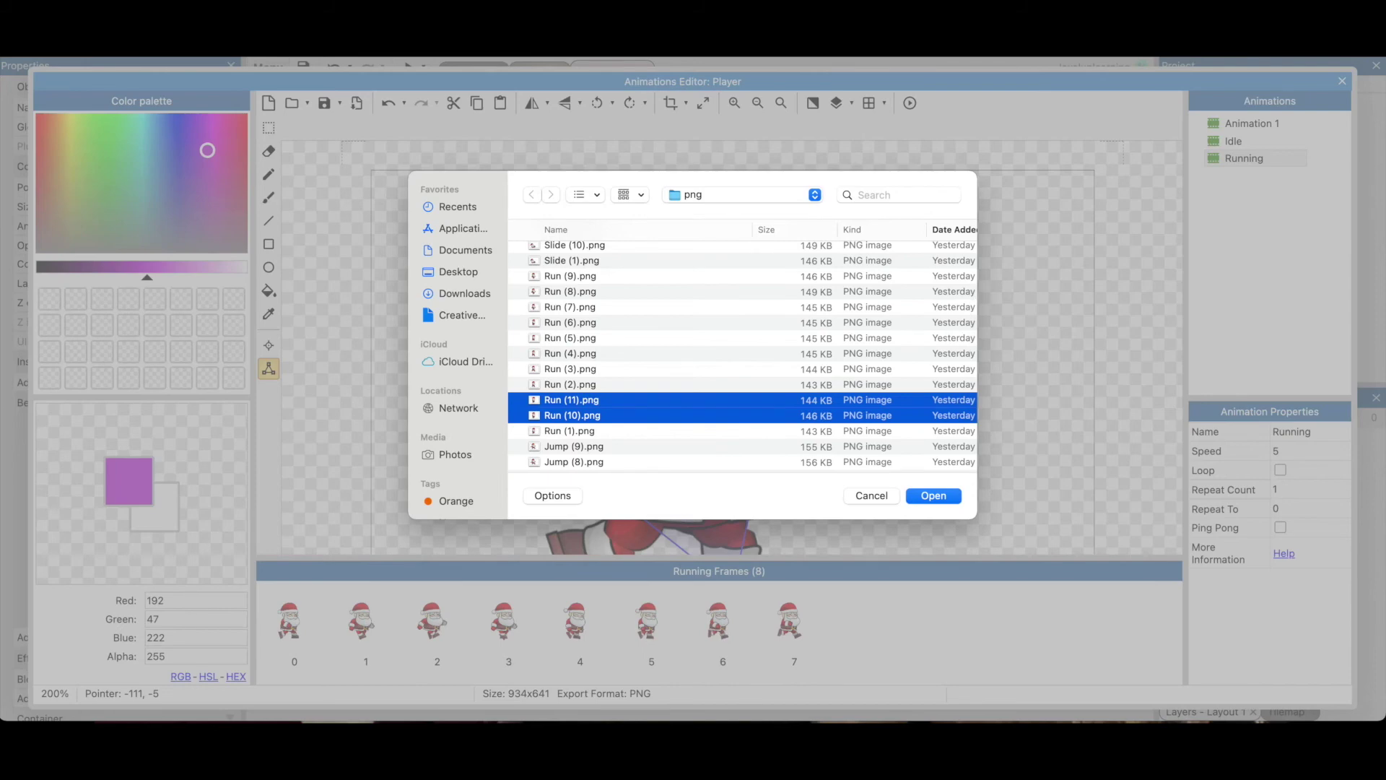
key(Return)
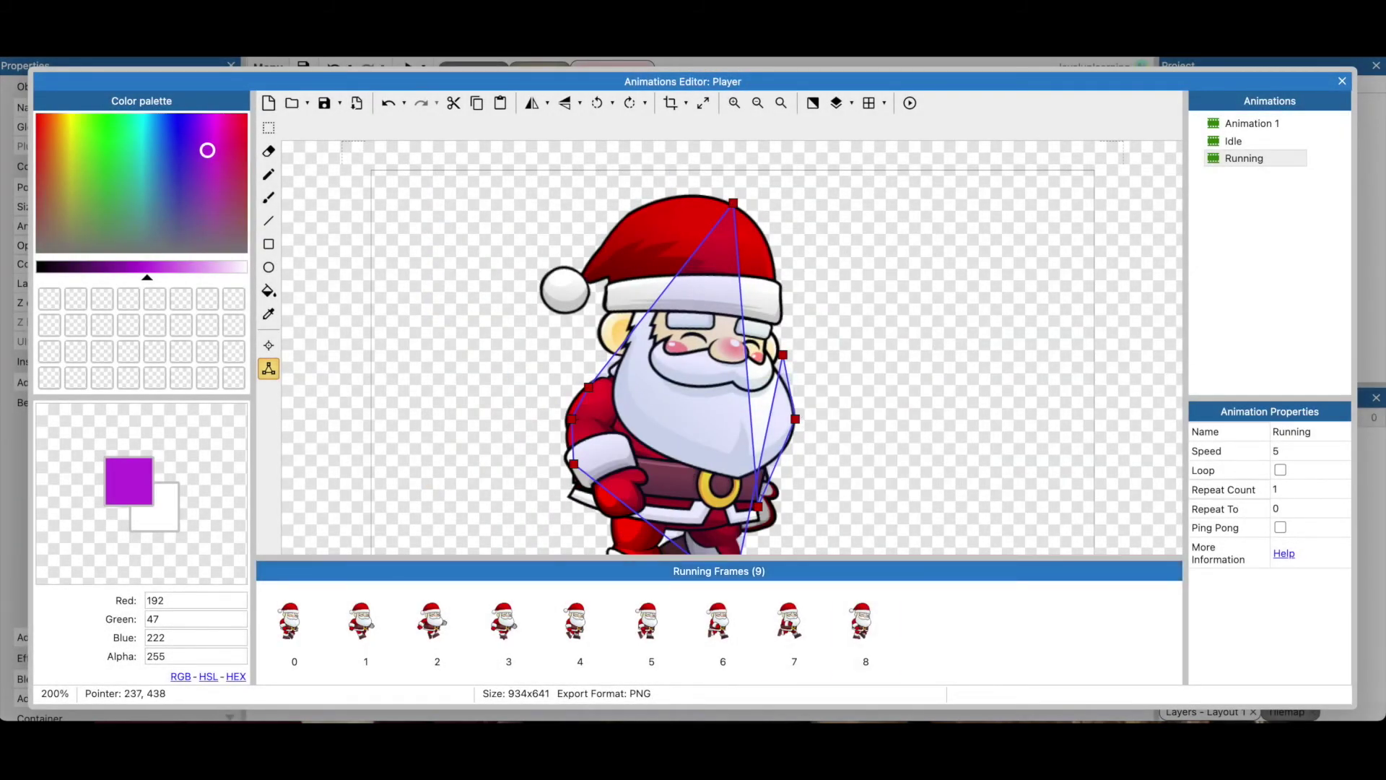
Make the Running animation loop and set its speed to 15
click(293, 628)
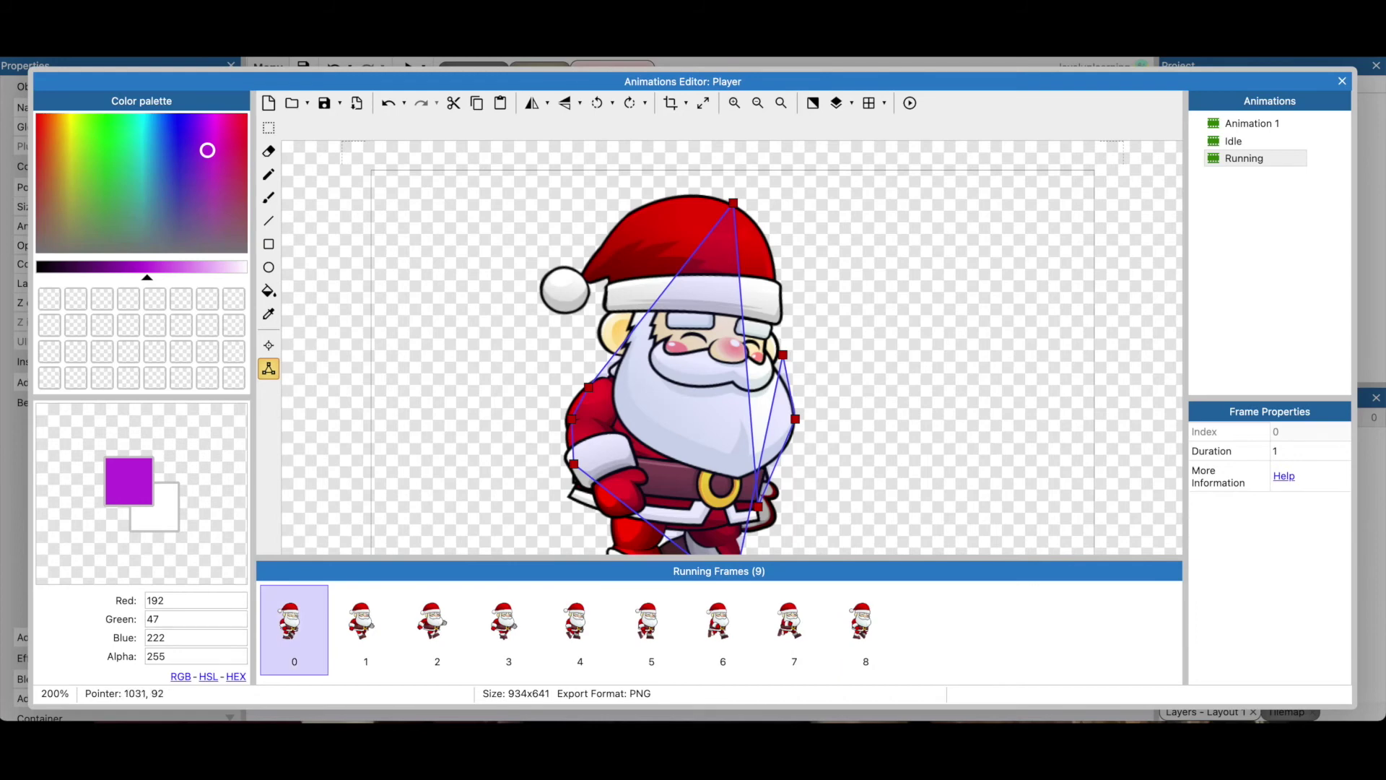
click(1244, 158)
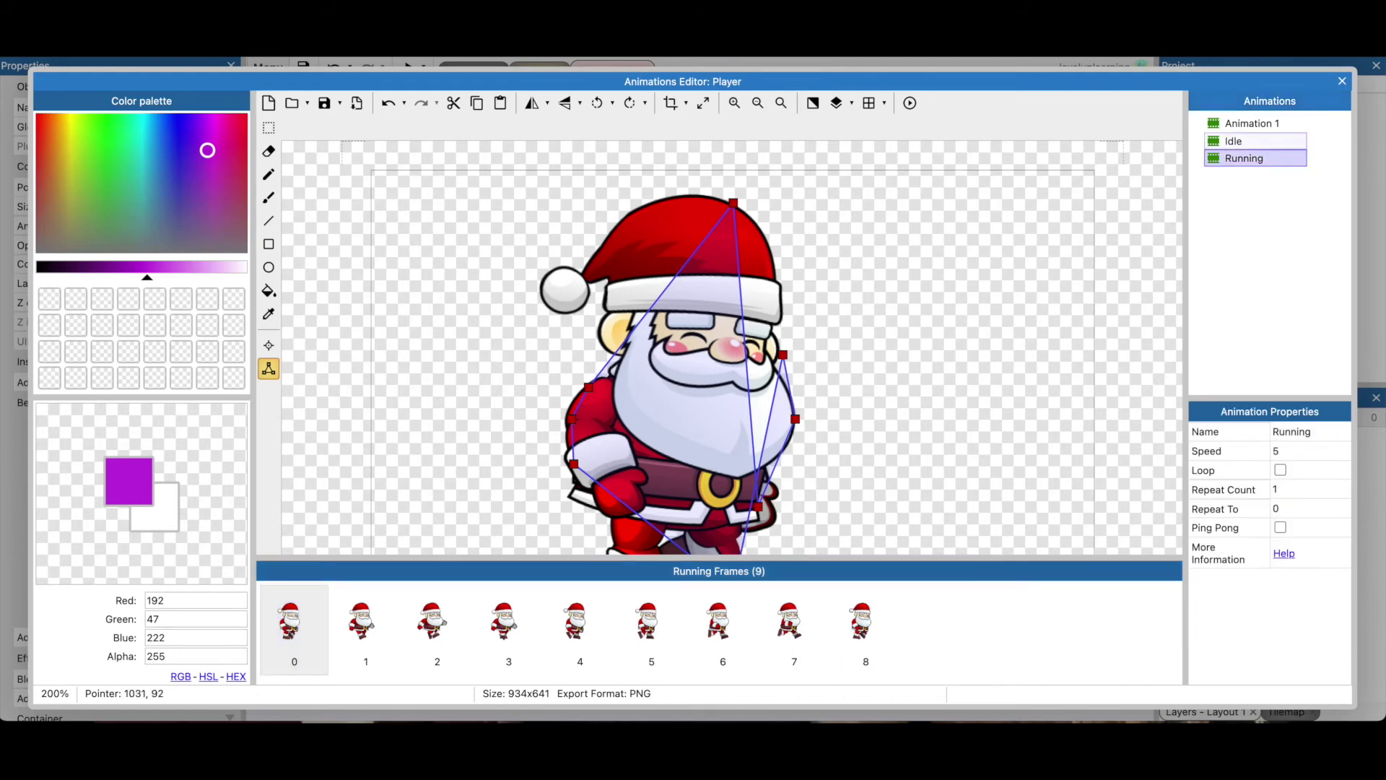
click(1243, 158)
click(1280, 470)
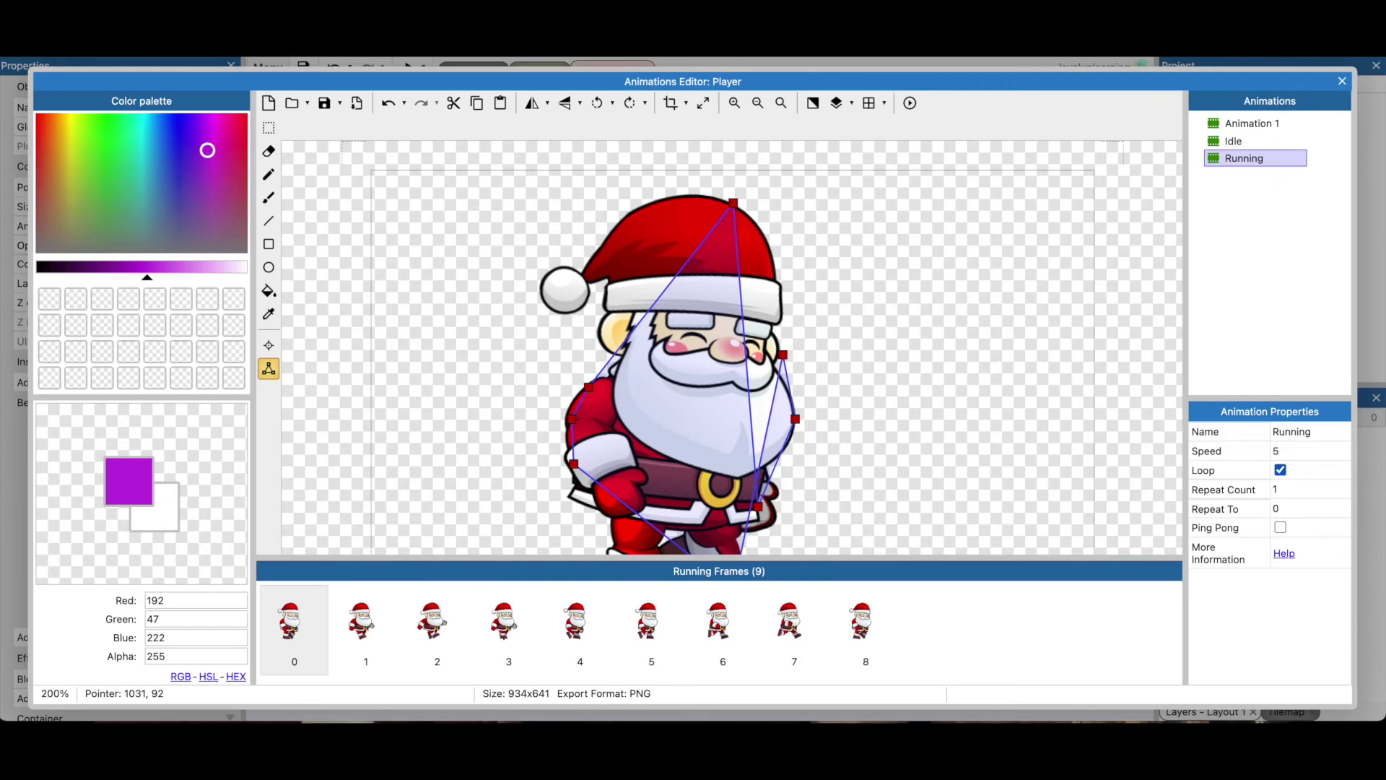
click(1305, 450)
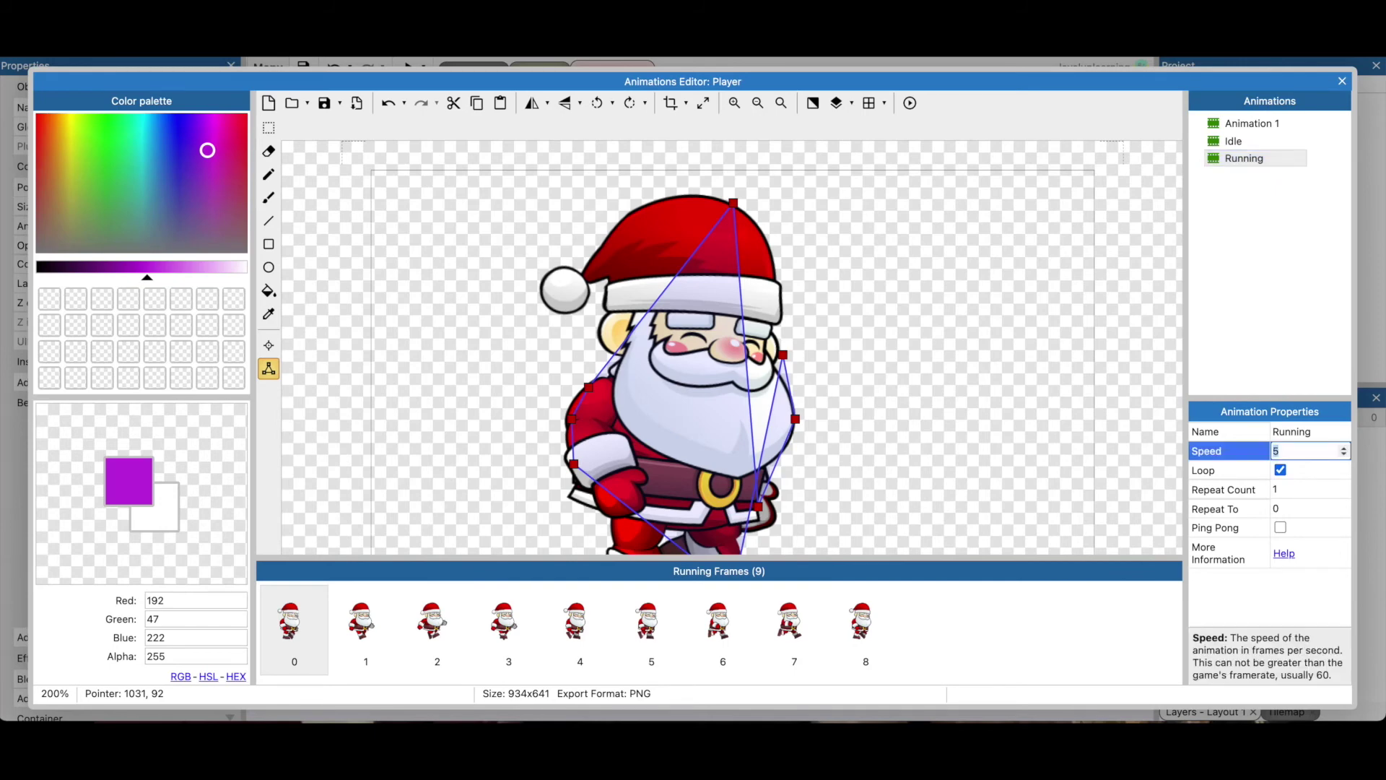
text(15)
key(Return)
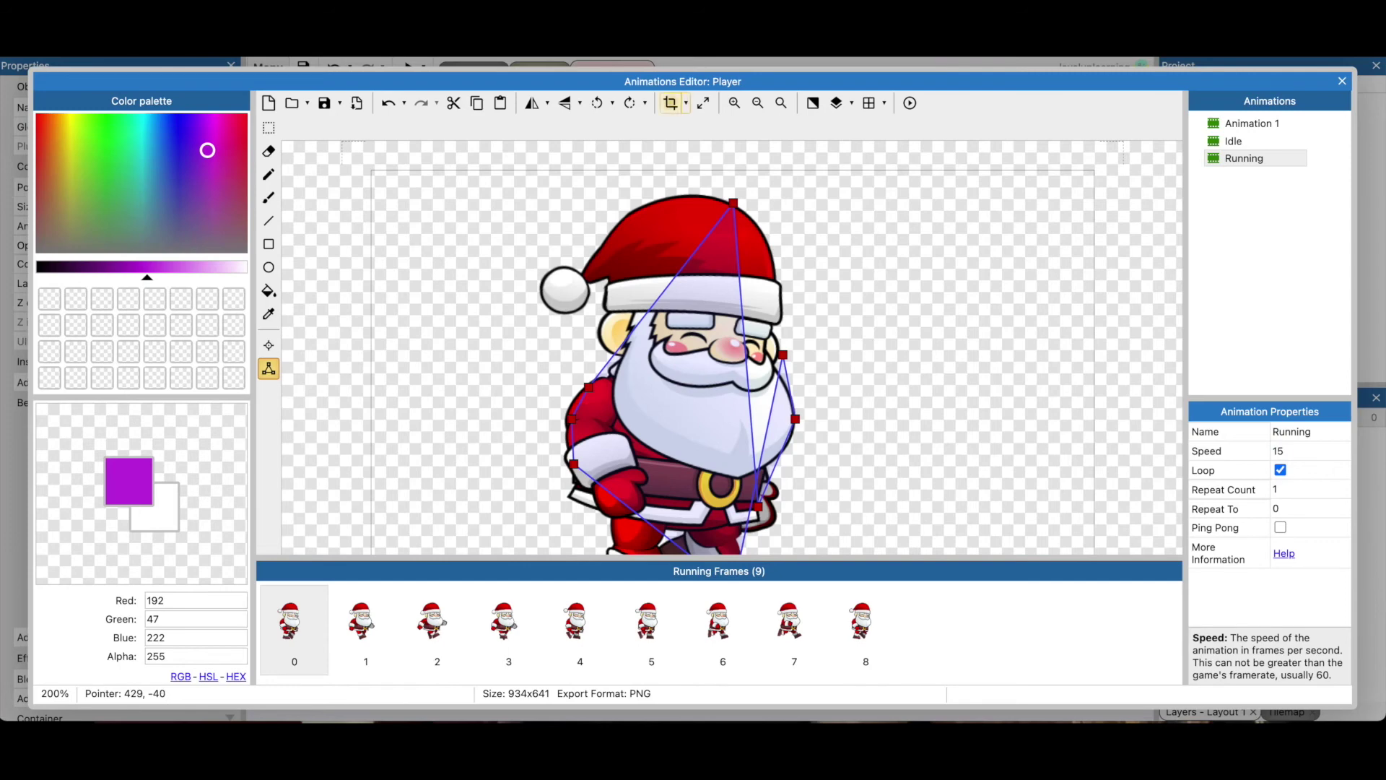
Crop the transparent edges from the first Running frame and from all the other frames of the animation
click(670, 103)
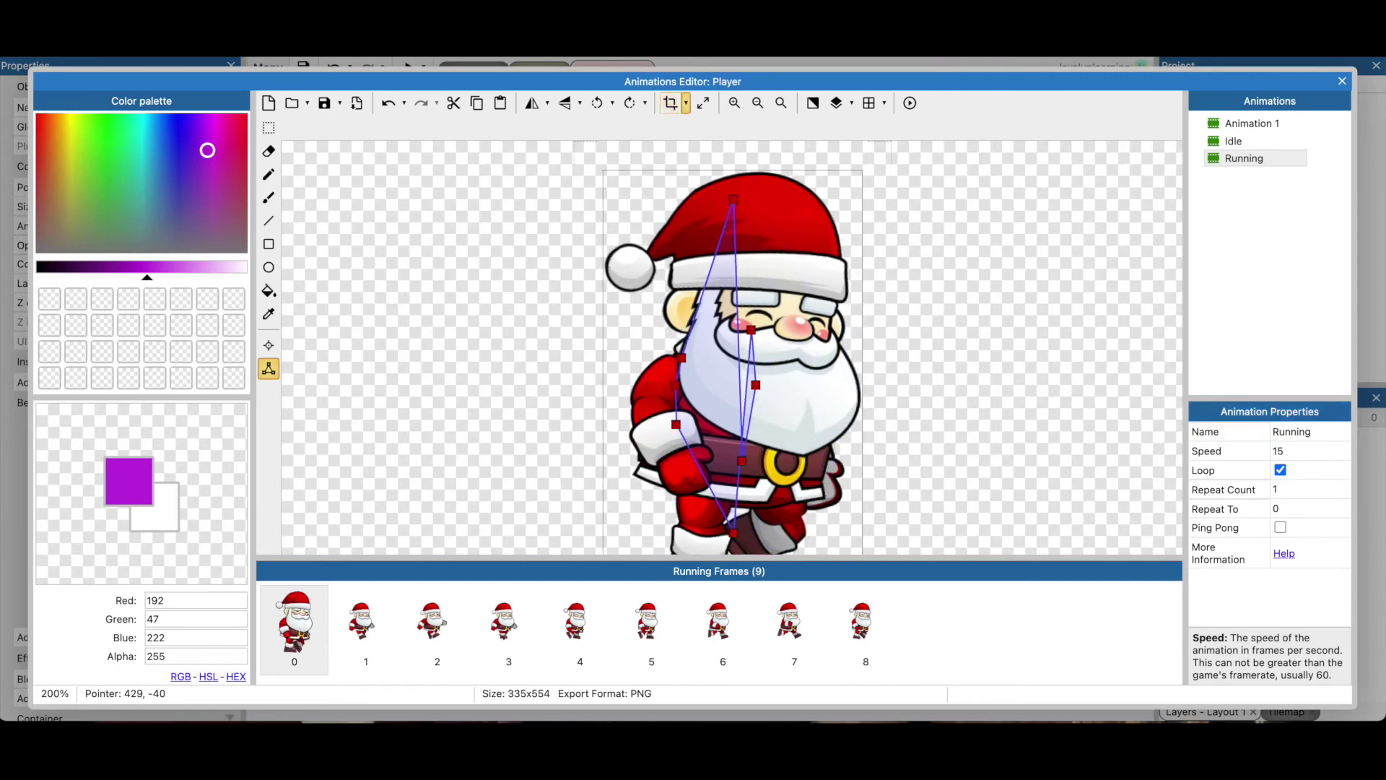
click(686, 102)
click(729, 152)
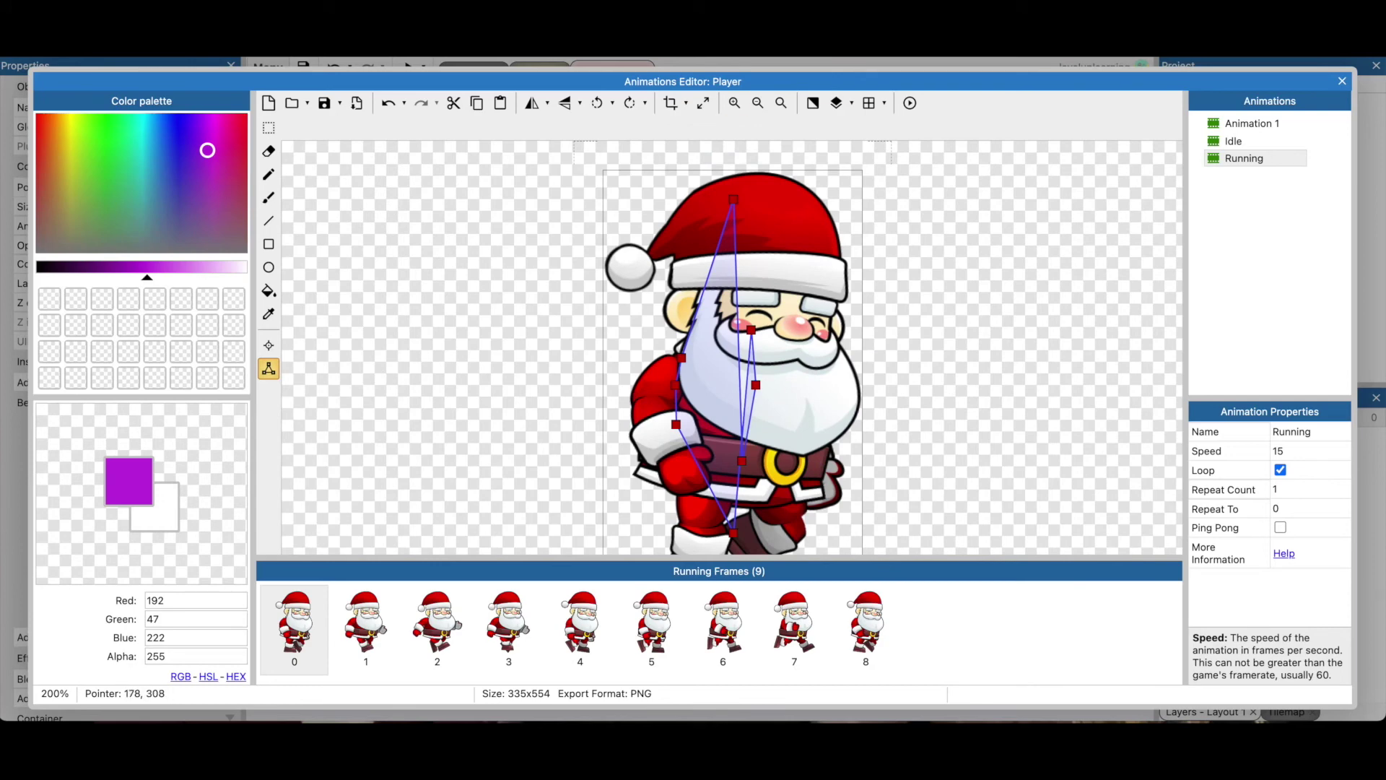
Look through the cropped Running frames and play a preview of the Running animation
click(365, 630)
click(437, 630)
click(579, 630)
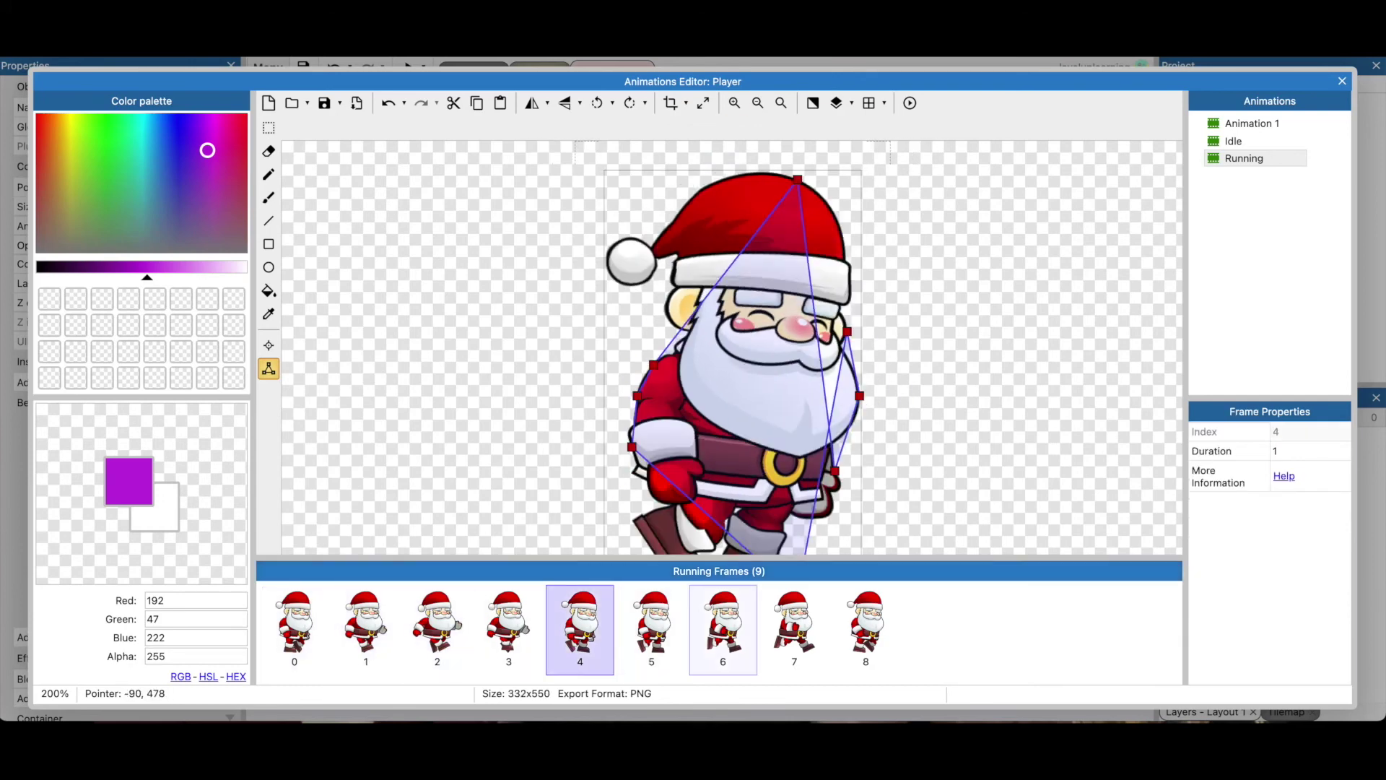
click(723, 629)
click(794, 629)
key(Right)
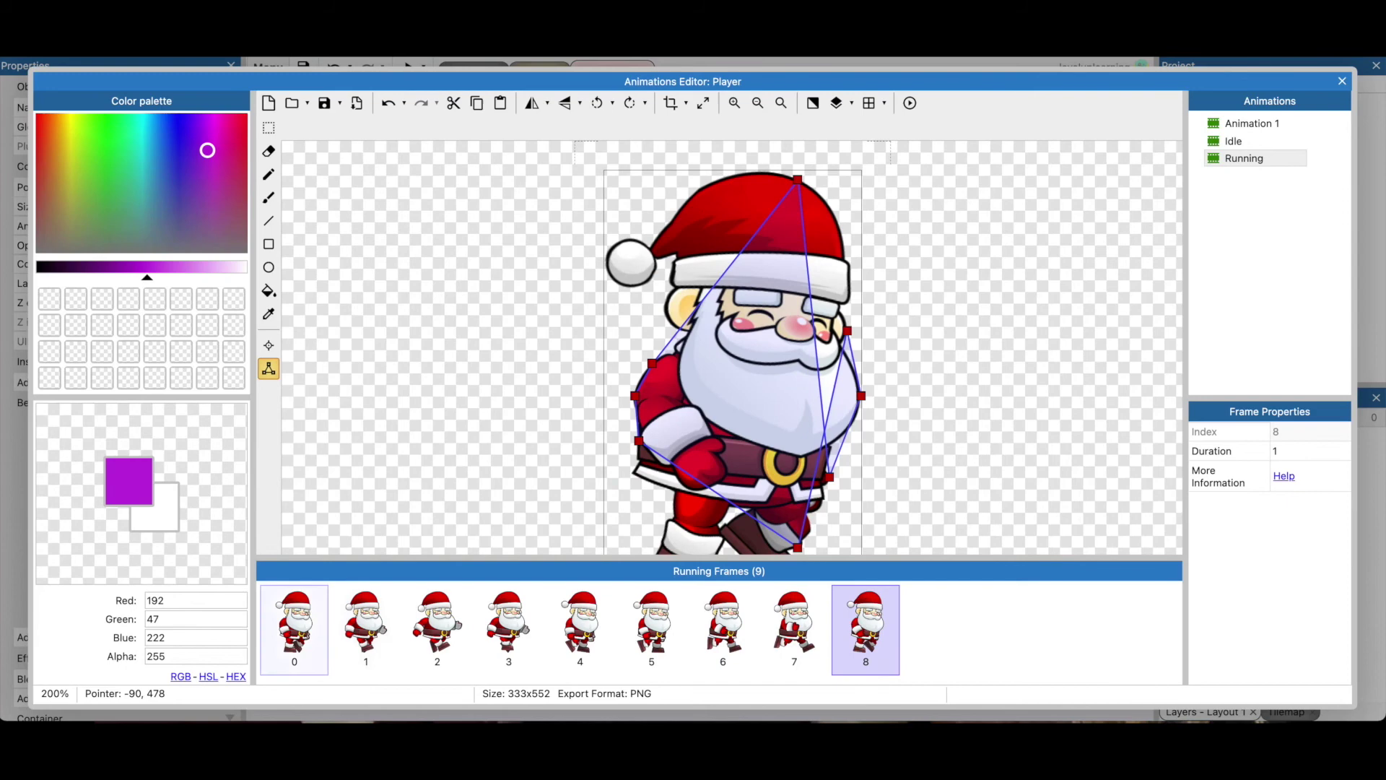
click(294, 627)
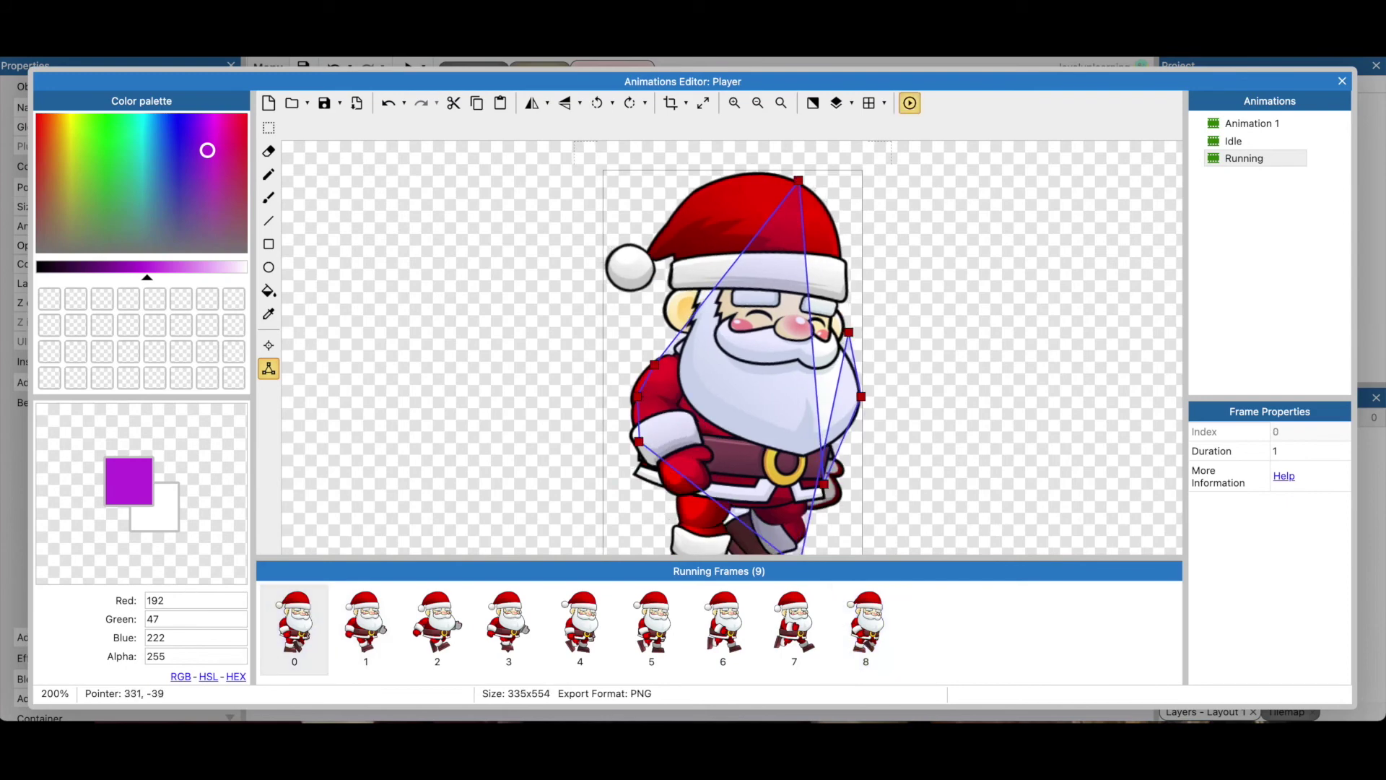
click(910, 102)
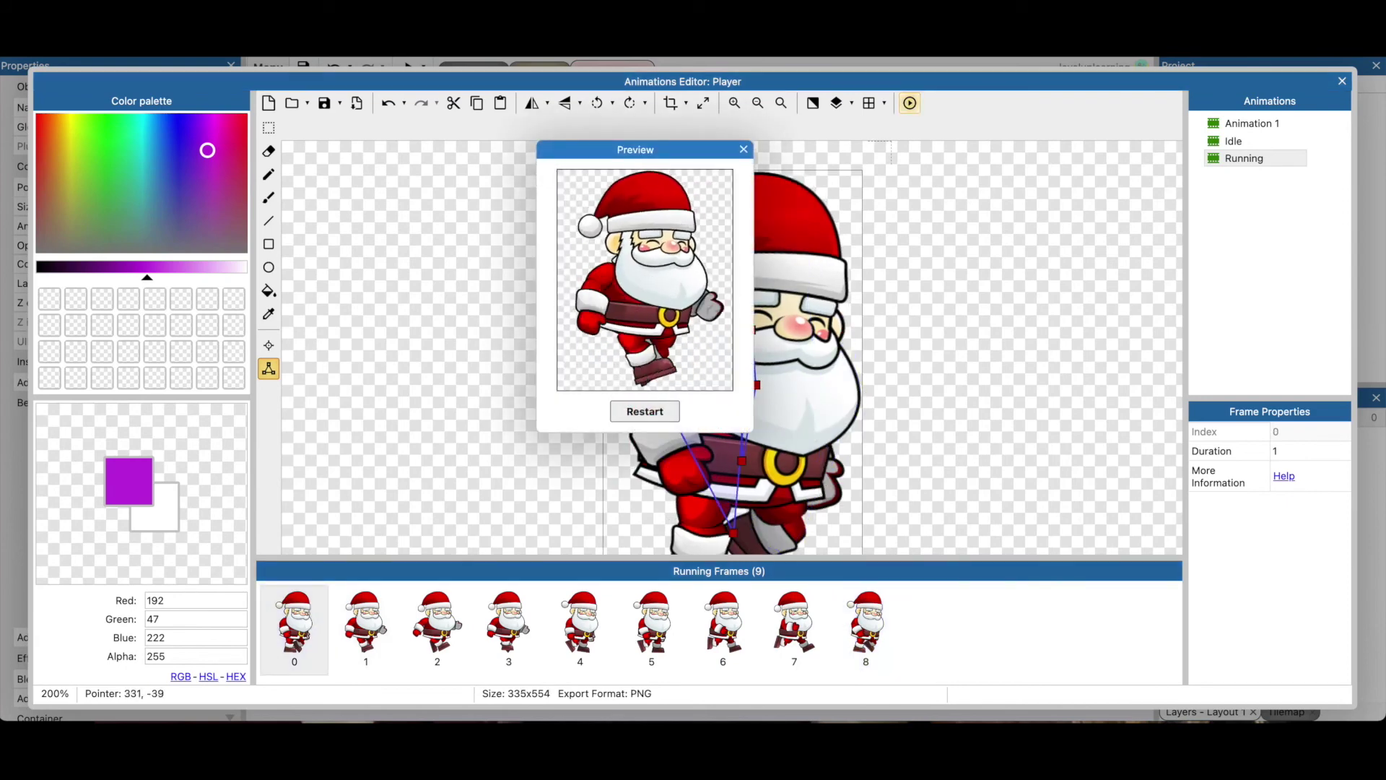
click(744, 150)
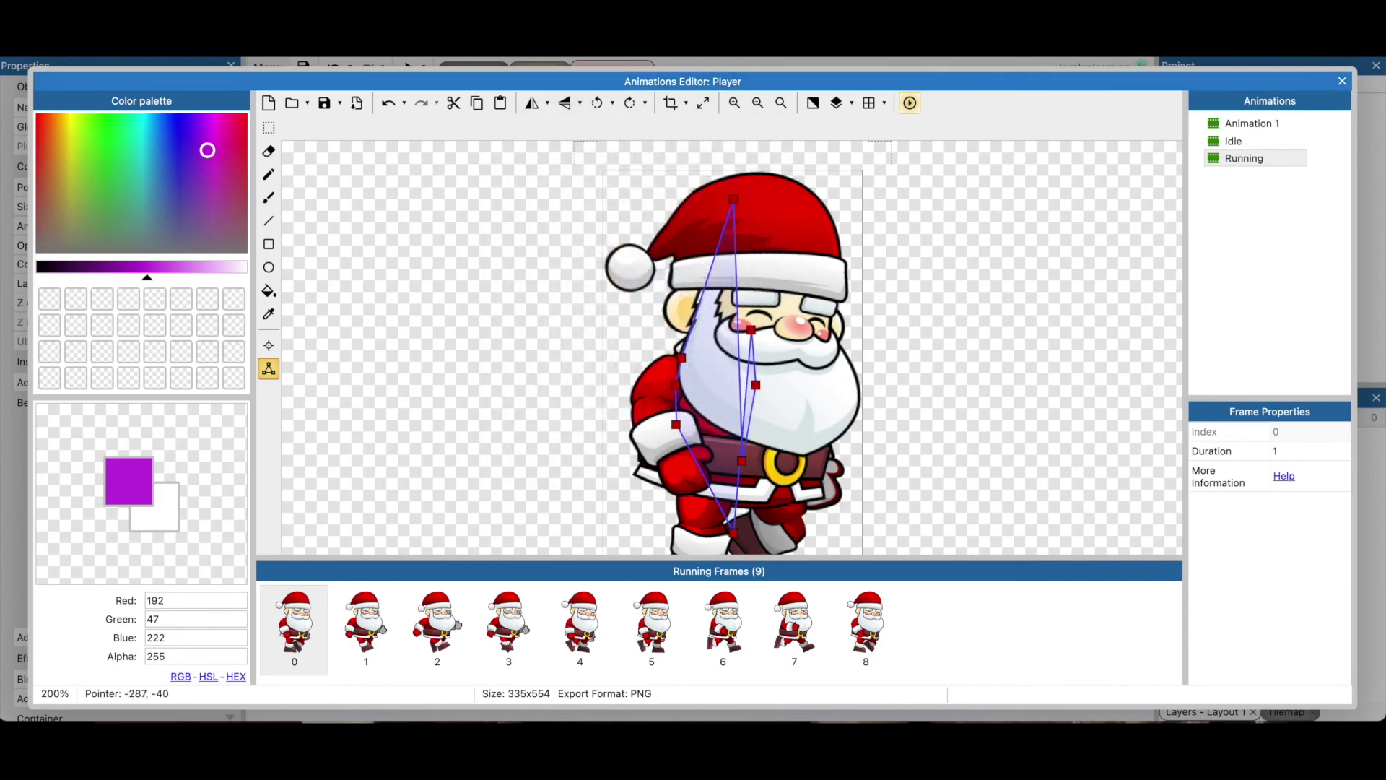
Close the animations editor and test Layout 1 in a preview, moving the Player left and right, then close the preview
click(1342, 81)
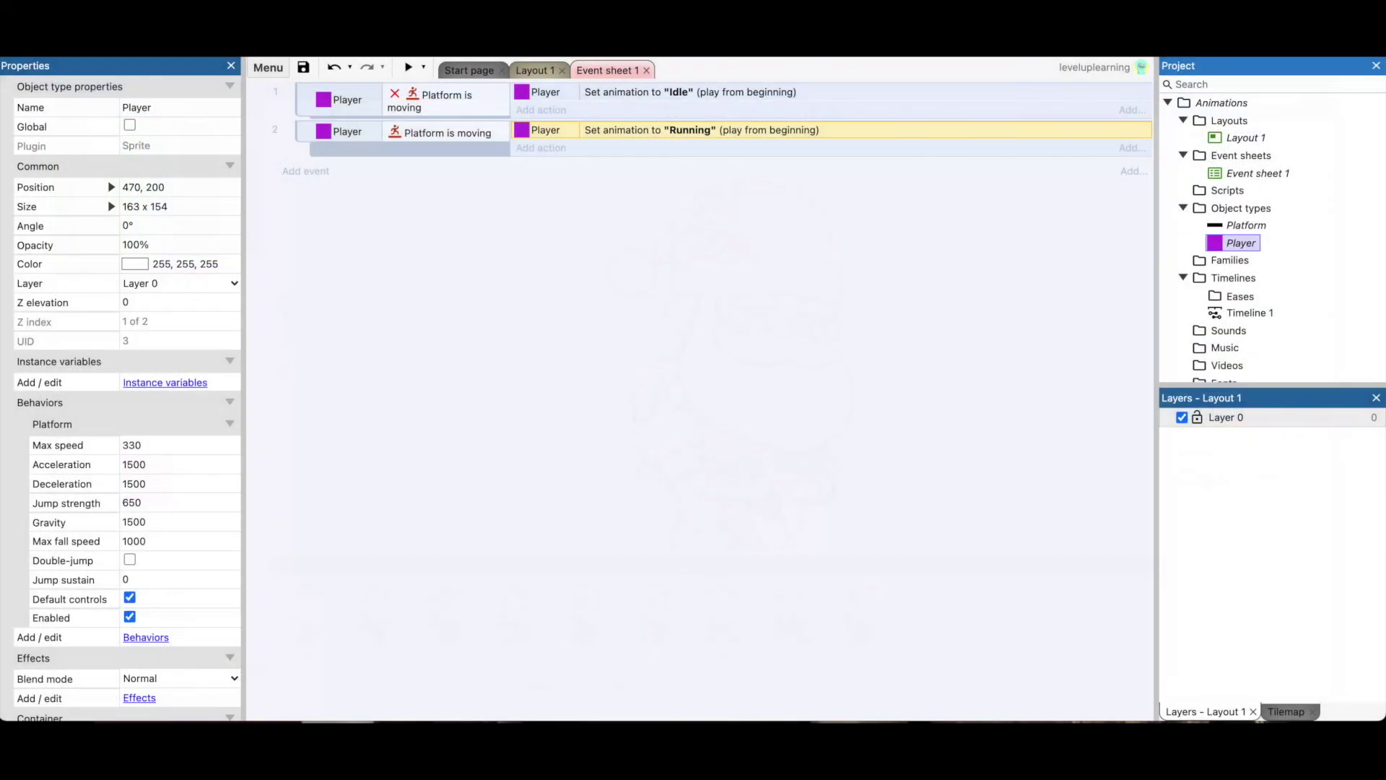
click(535, 70)
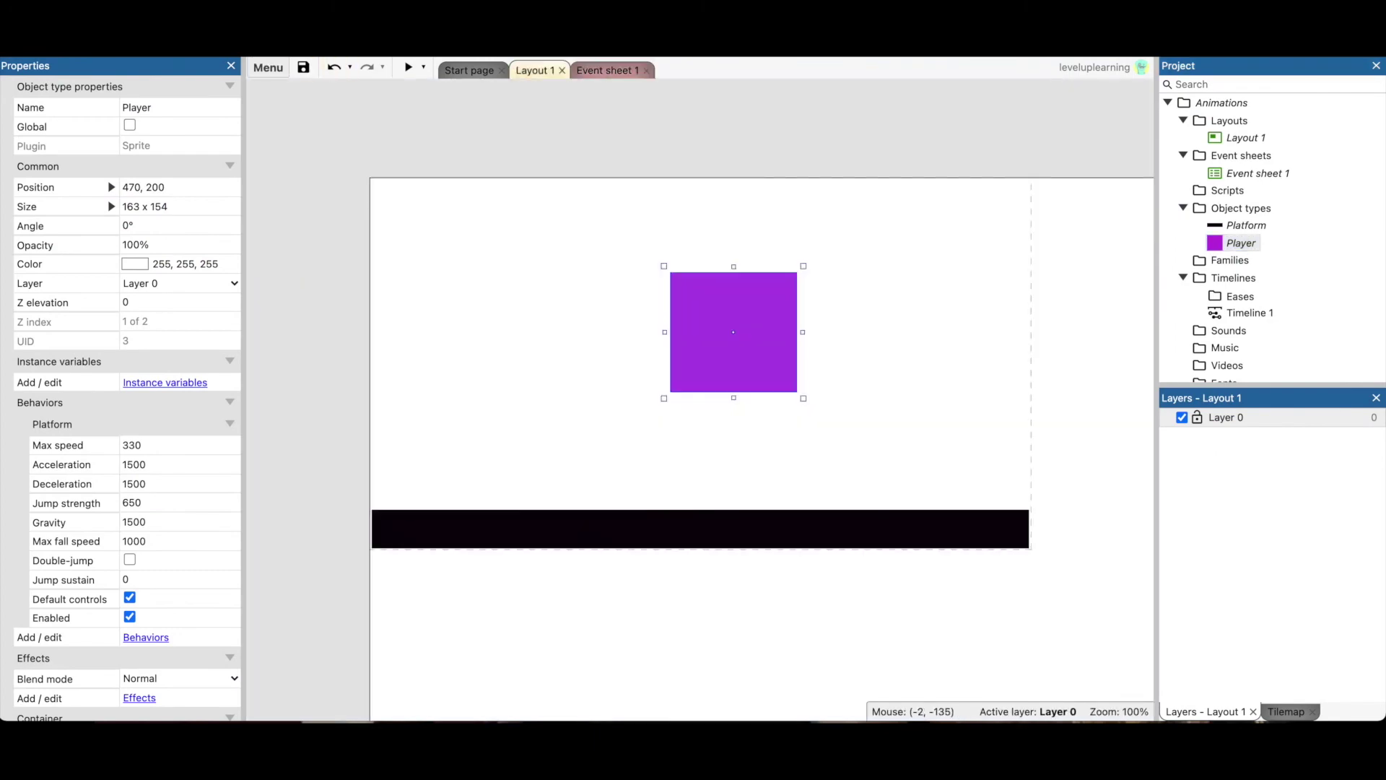
click(408, 67)
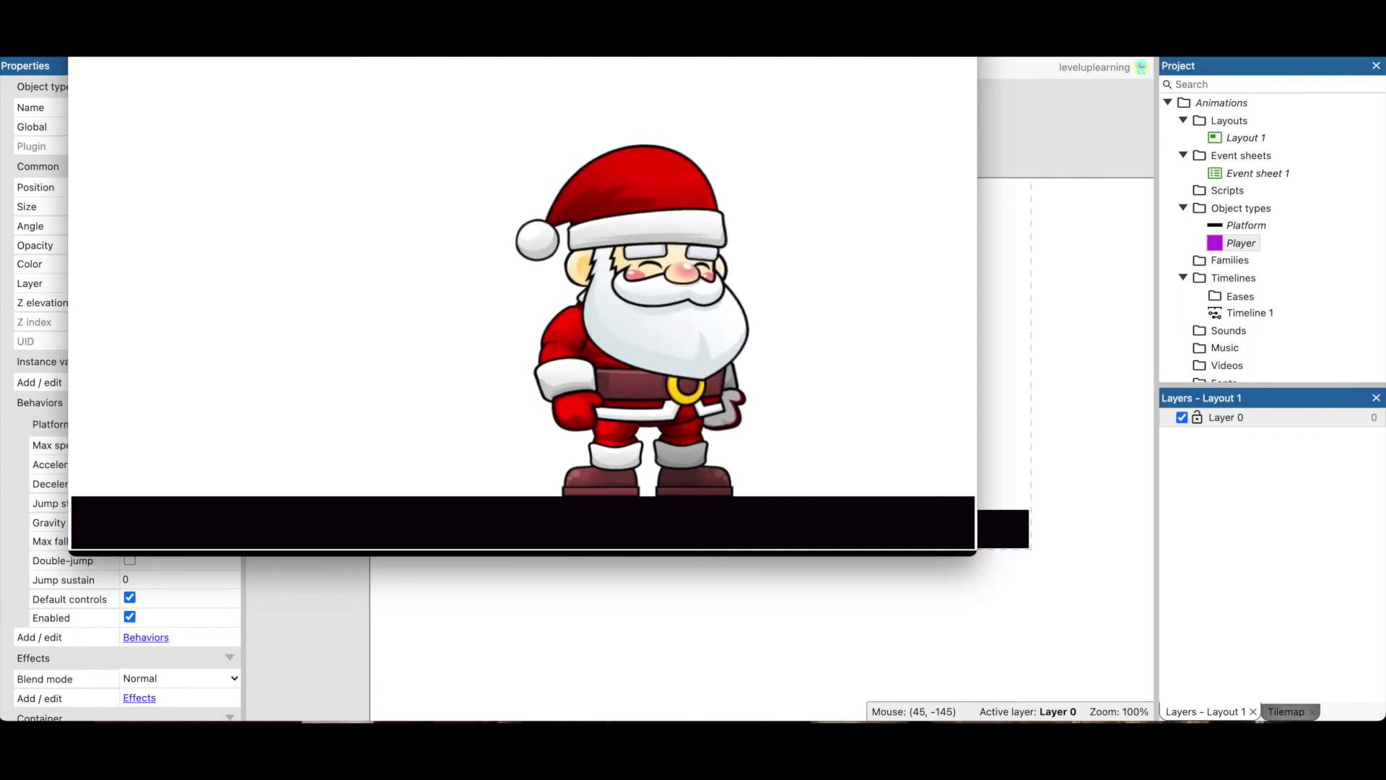
key(Left)
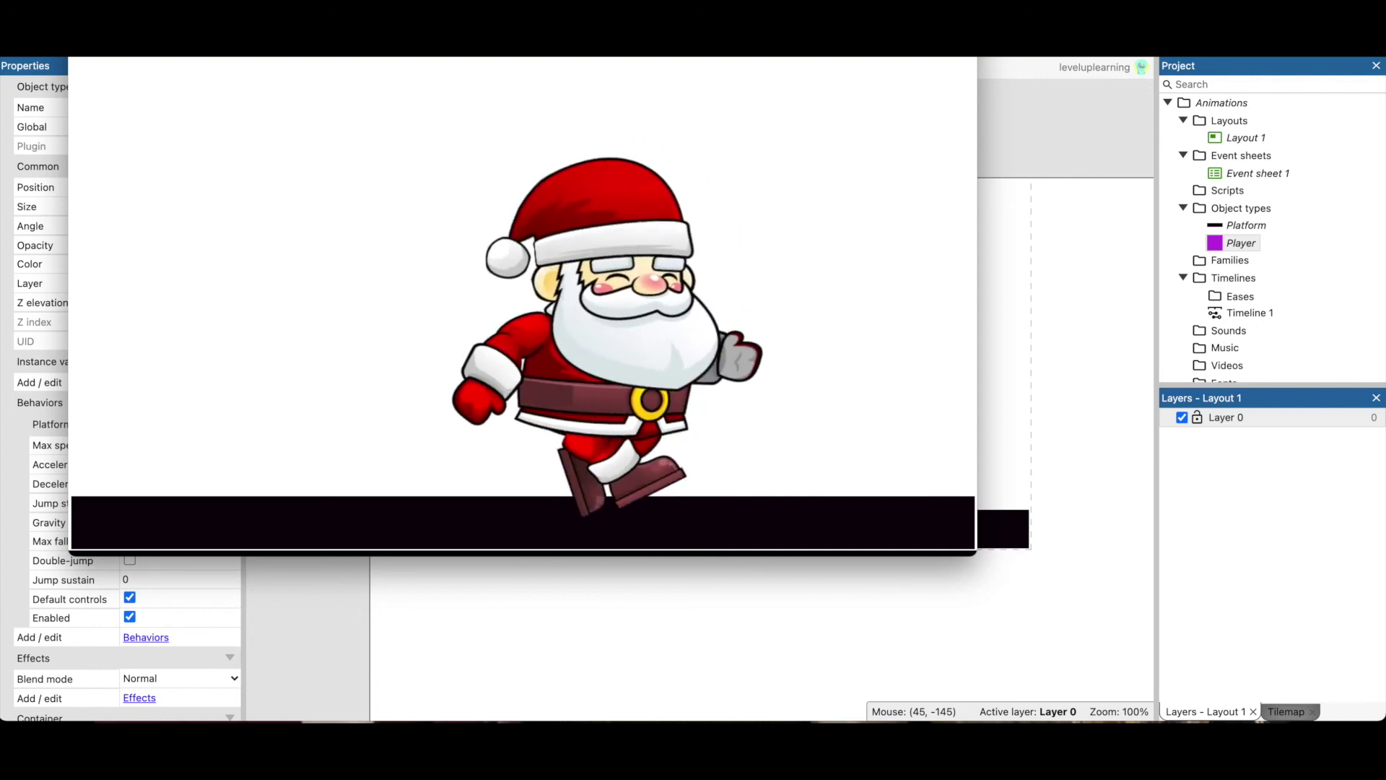
key(Right)
key(Left)
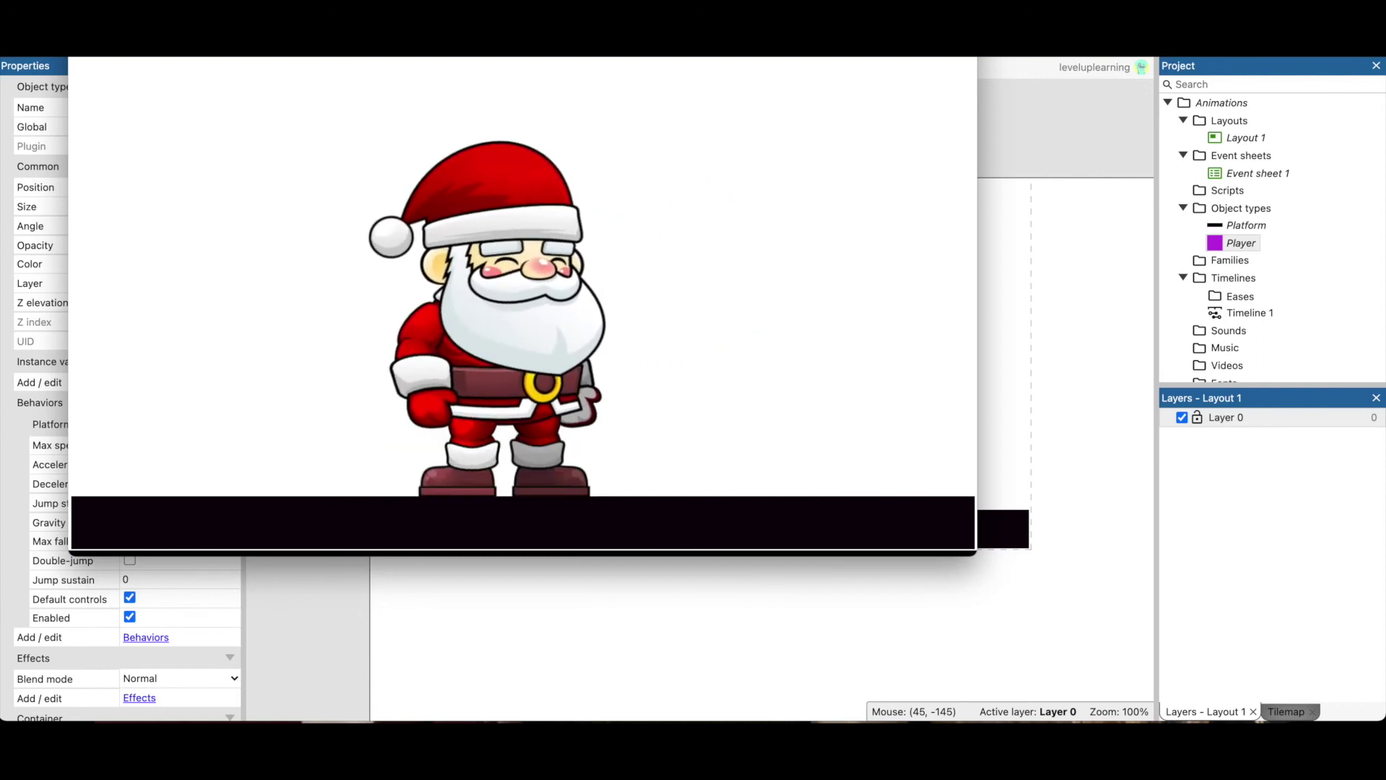
key(super+w)
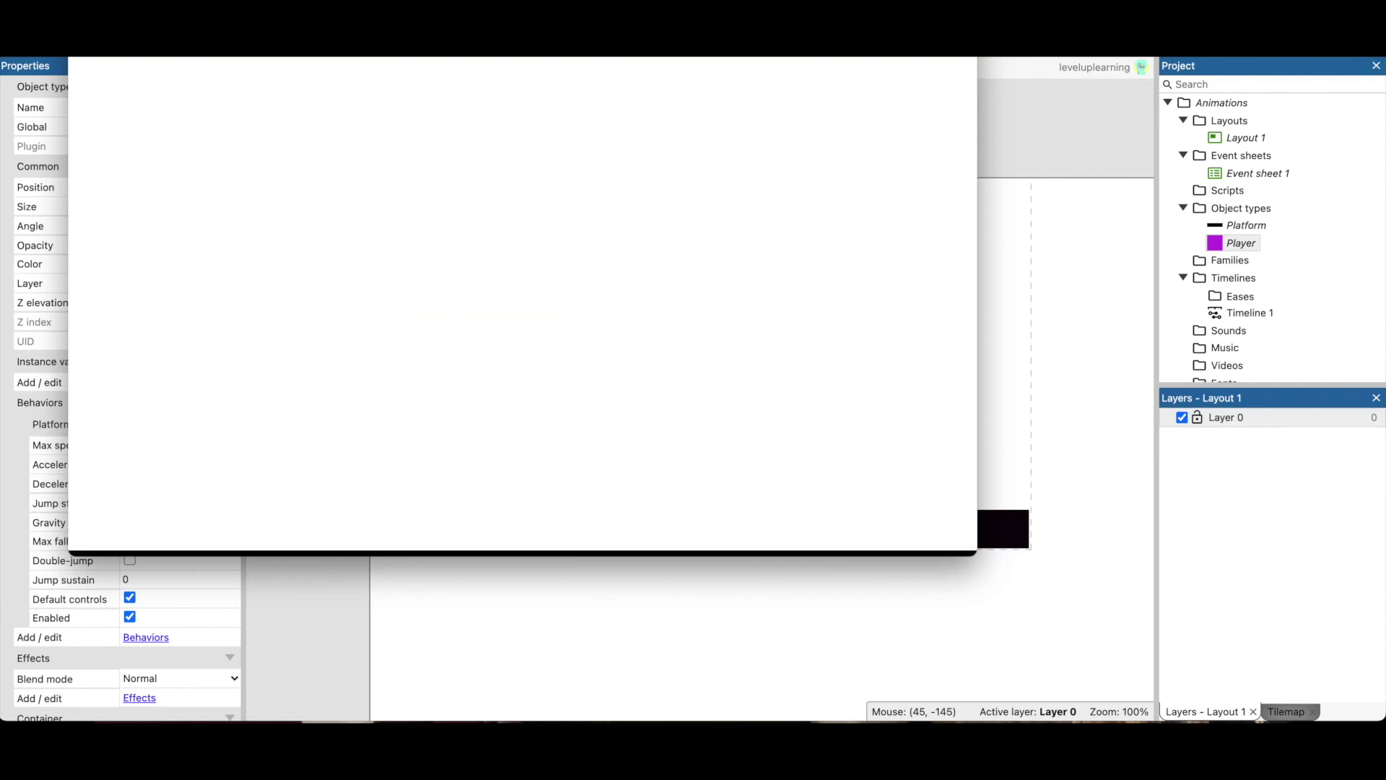